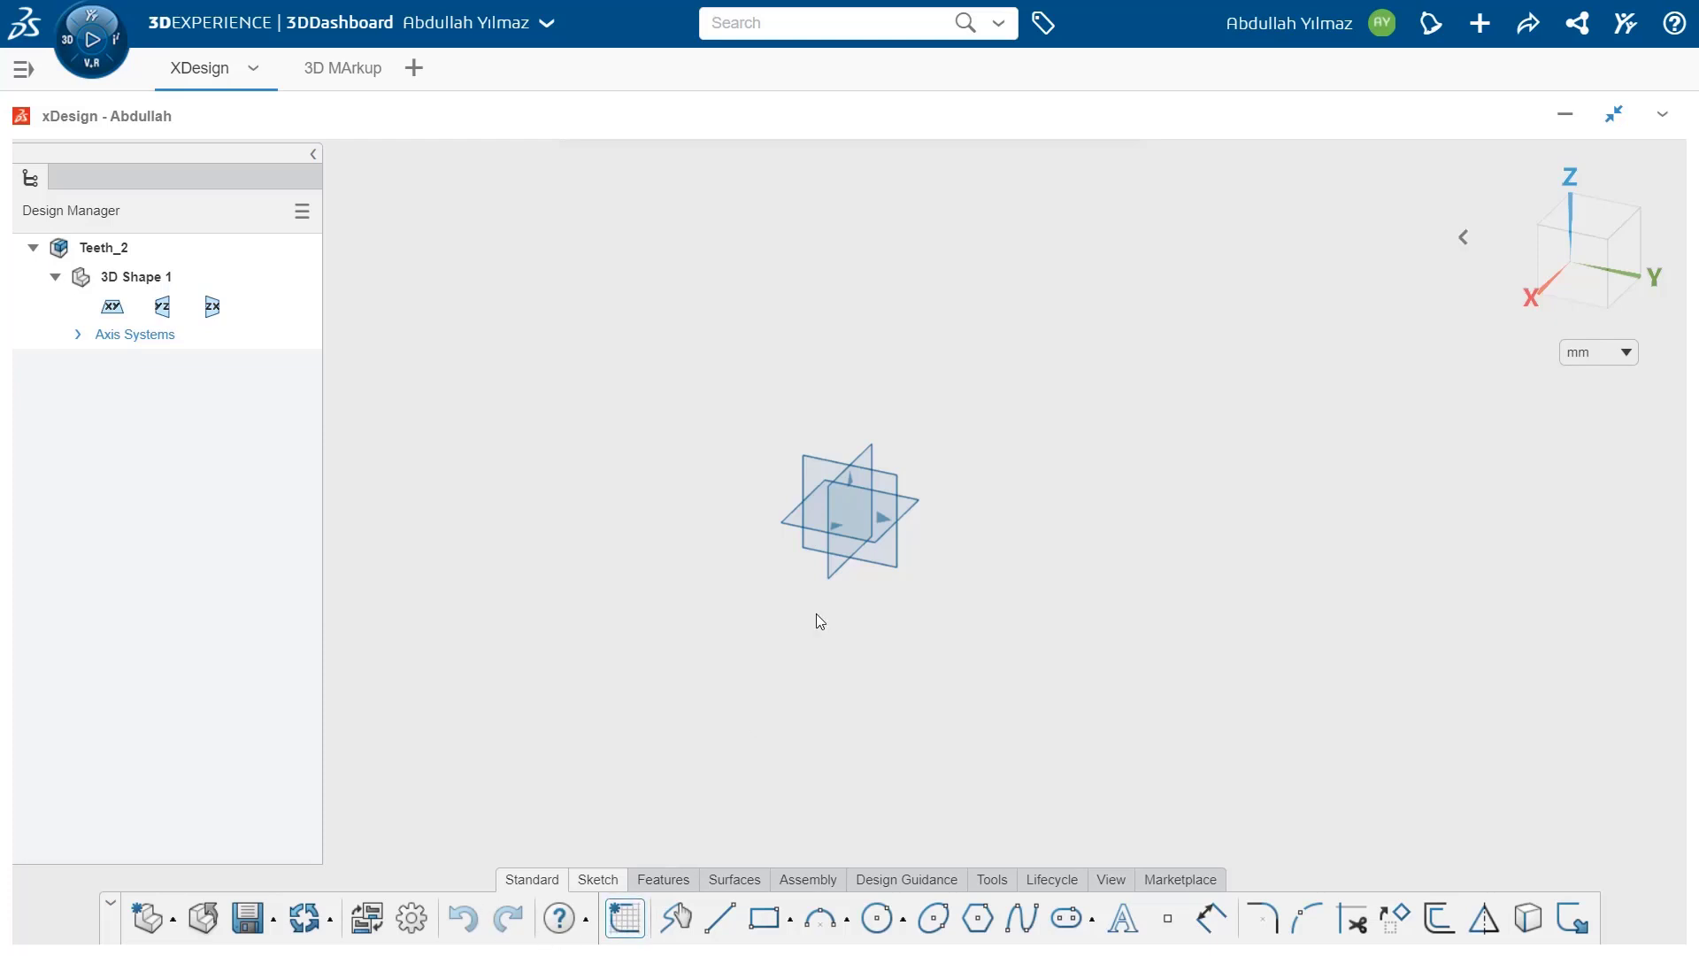
# - Create Sketch.1 on the YZ plane
pyautogui.click(883, 492)
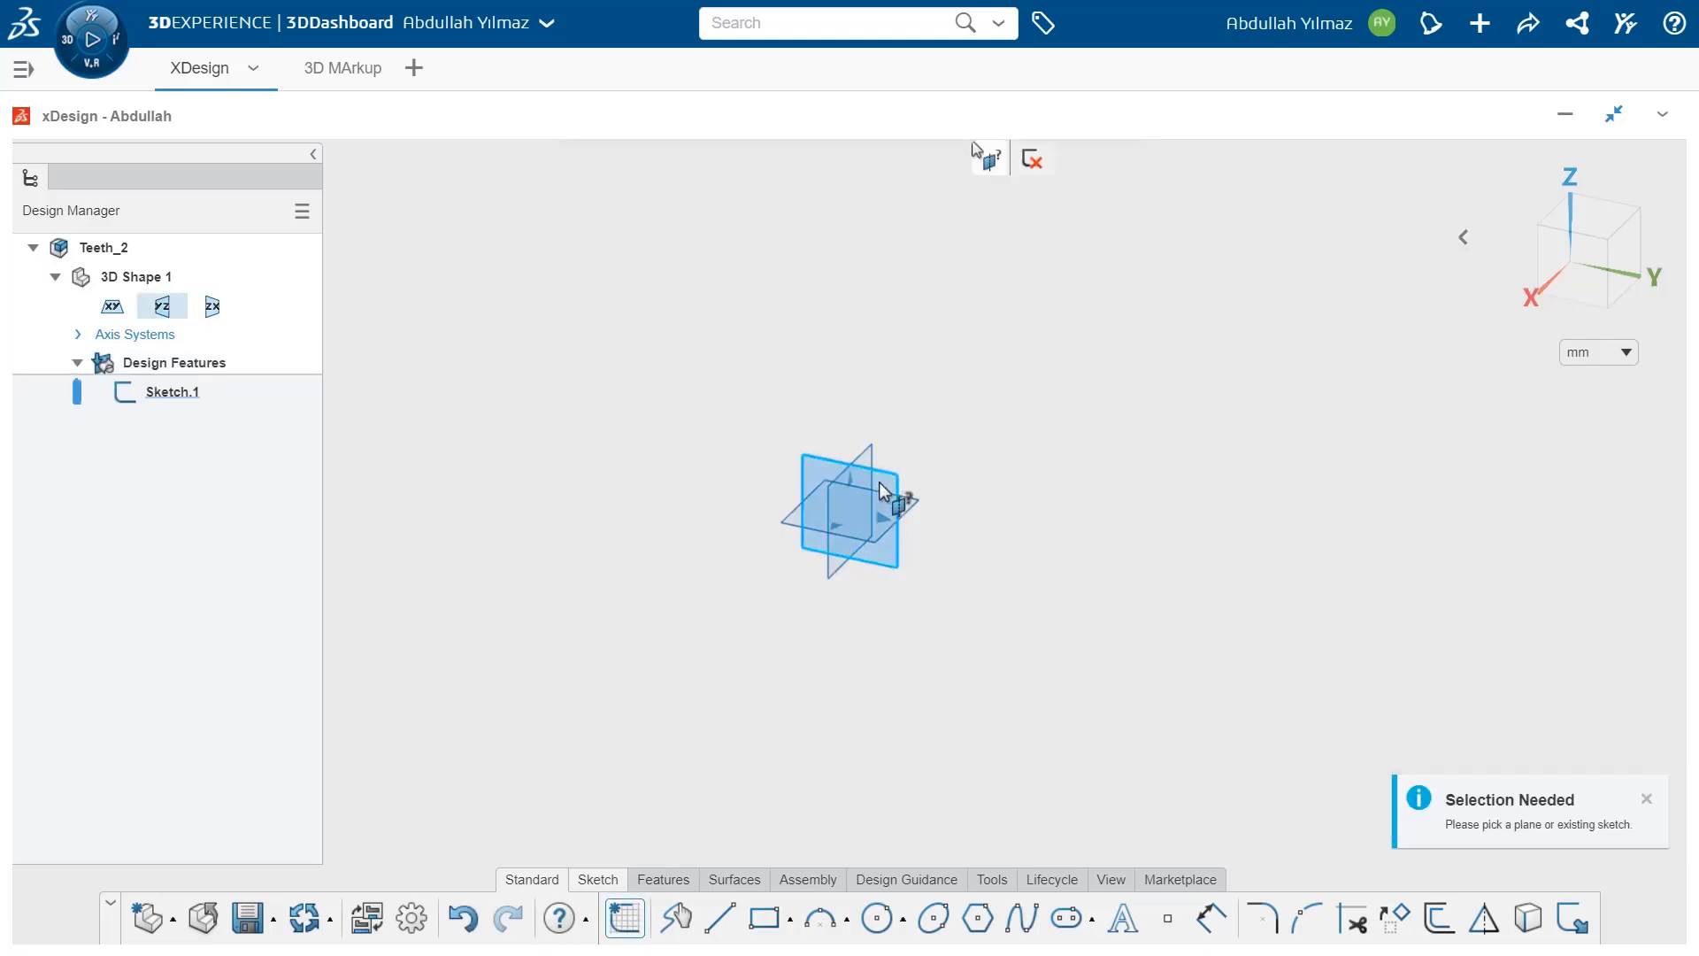
# - Draw the first wavy spline from the origin upward through three bend points
pyautogui.click(1021, 920)
pyautogui.click(818, 582)
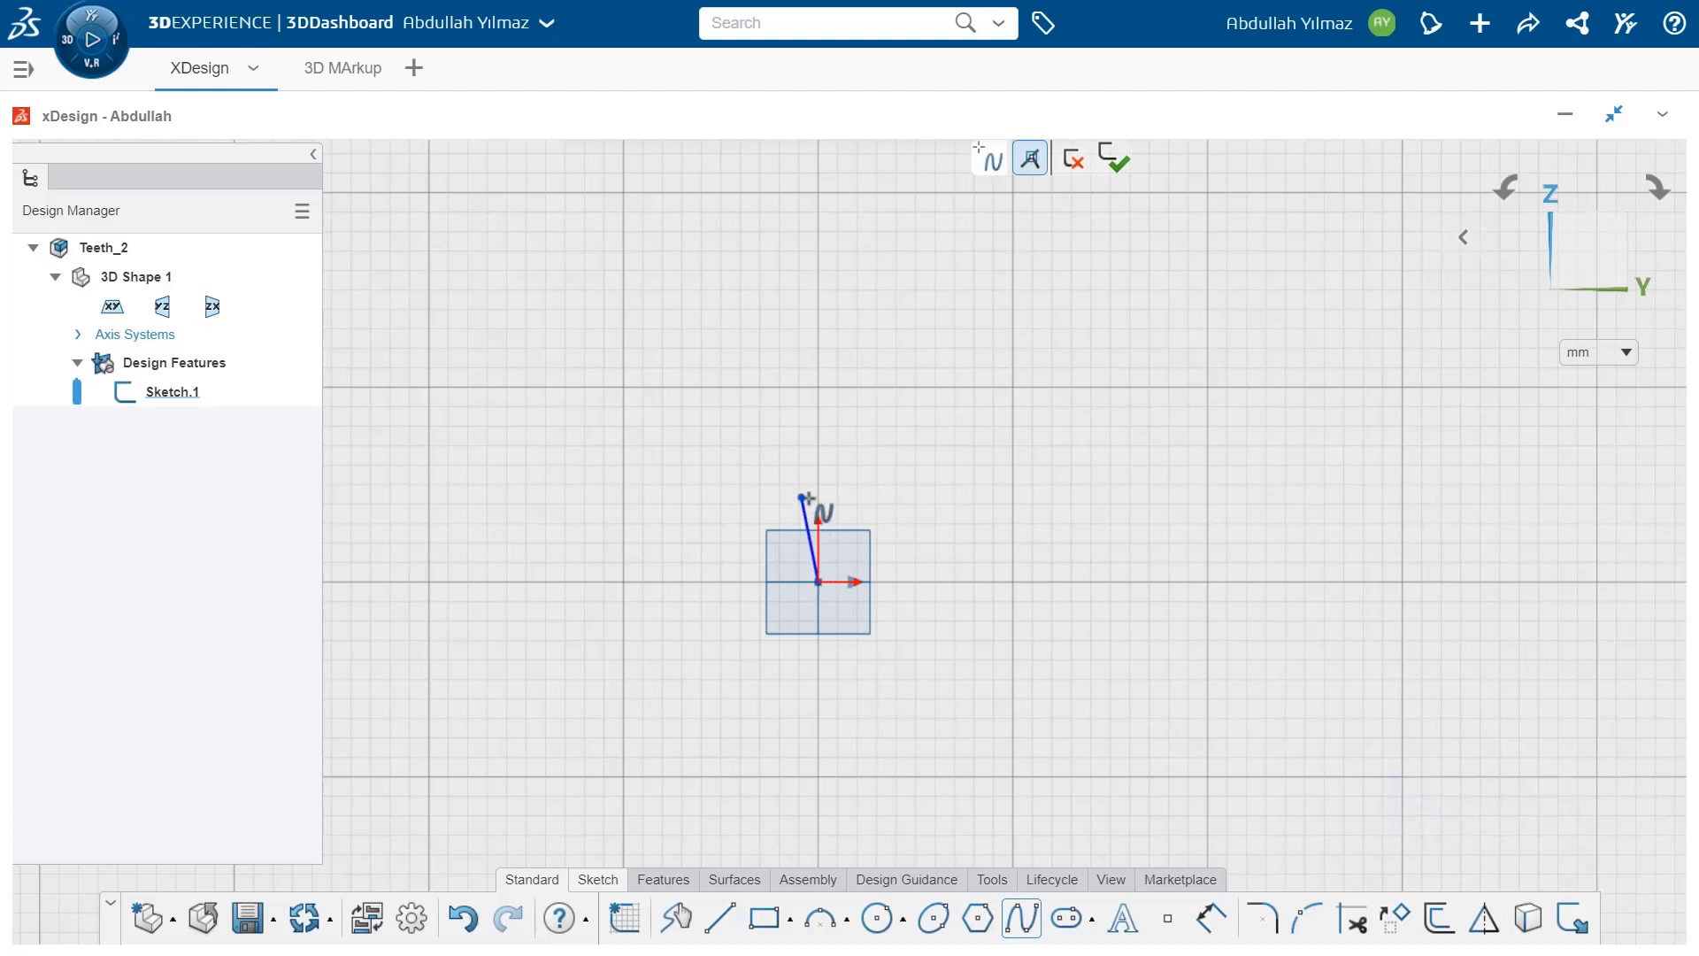
pyautogui.click(801, 491)
pyautogui.click(834, 418)
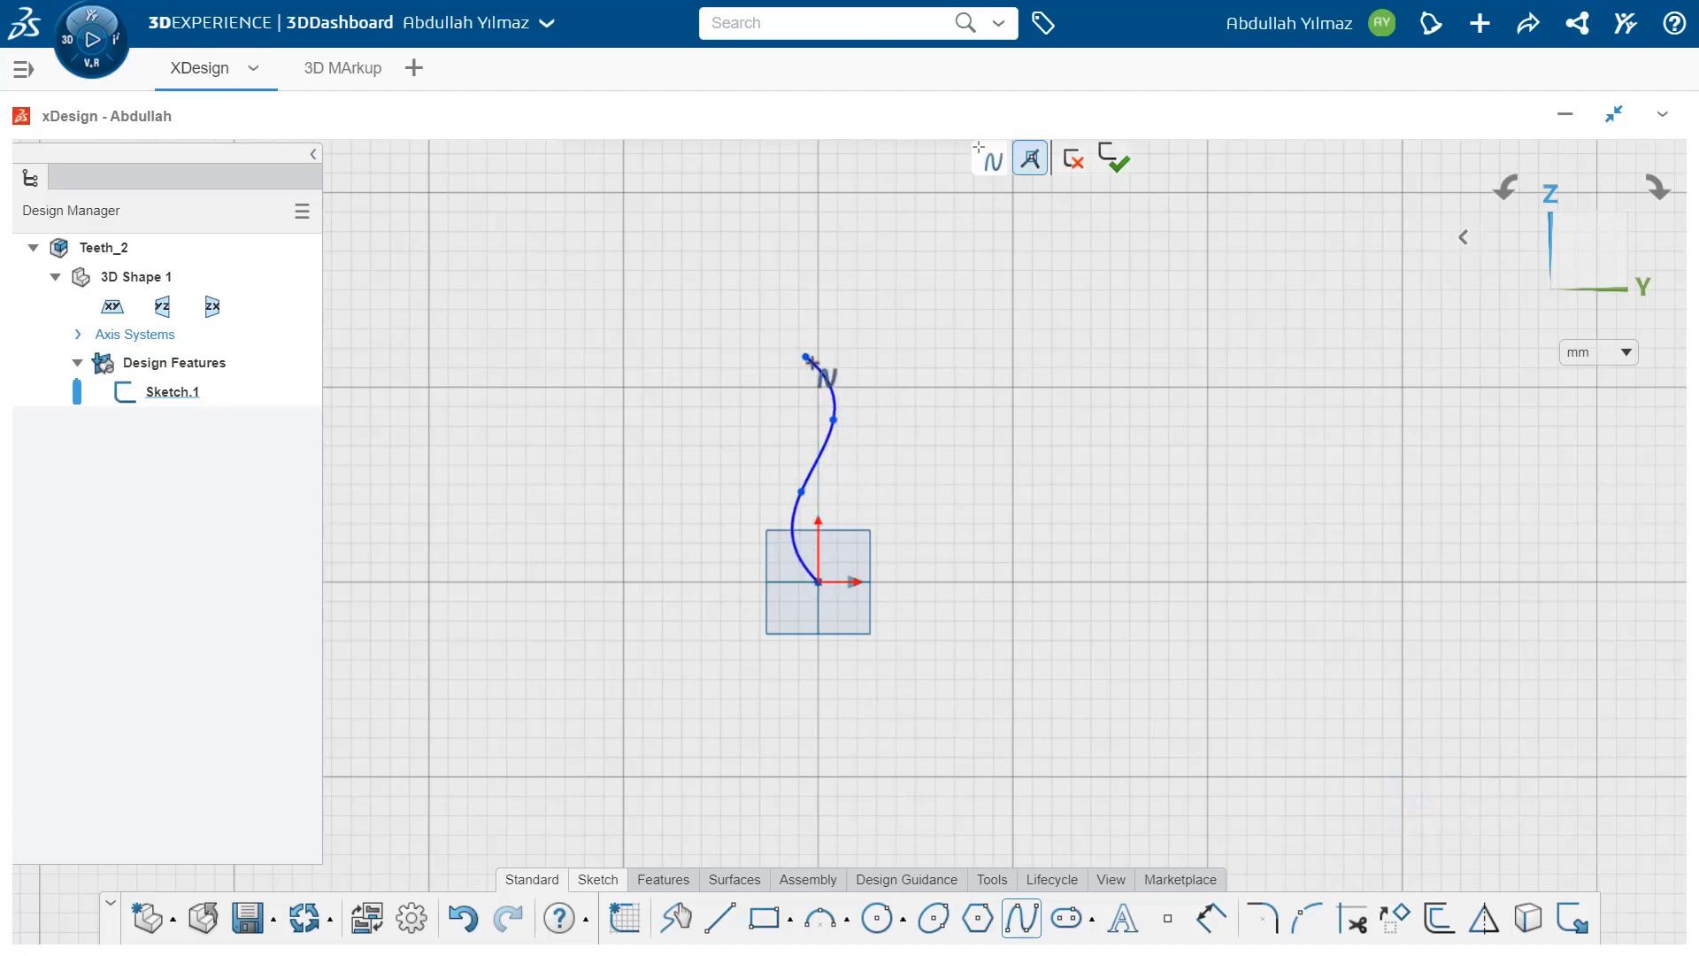
pyautogui.click(805, 356)
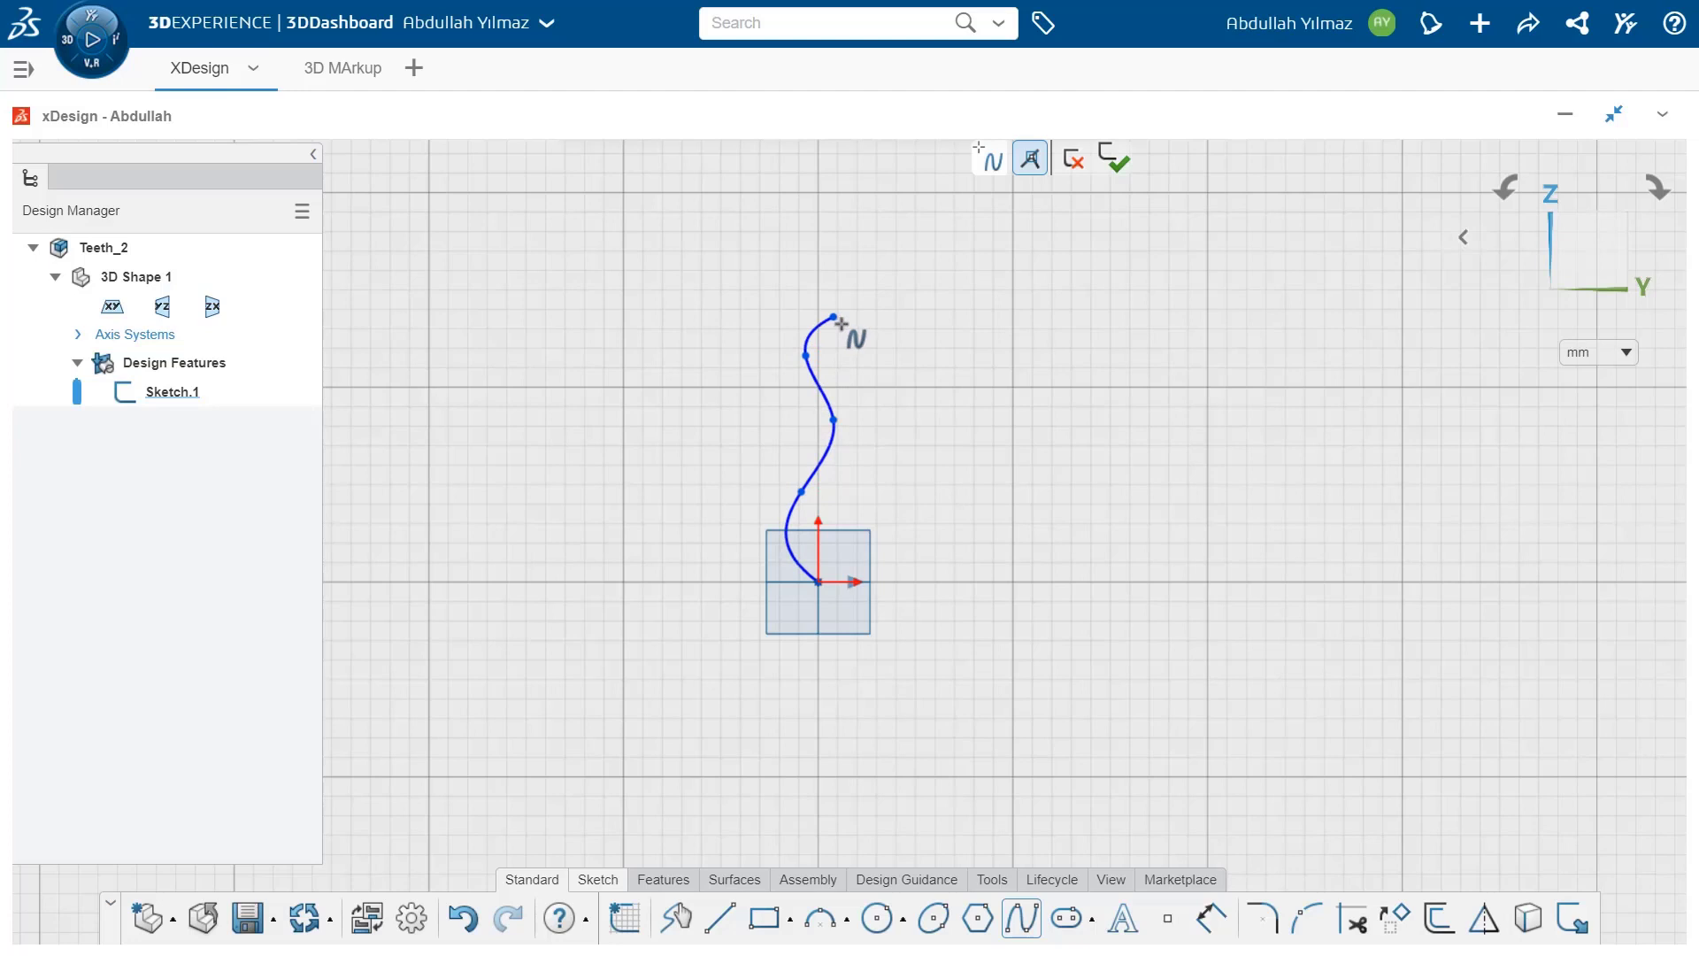
pyautogui.press('Escape')
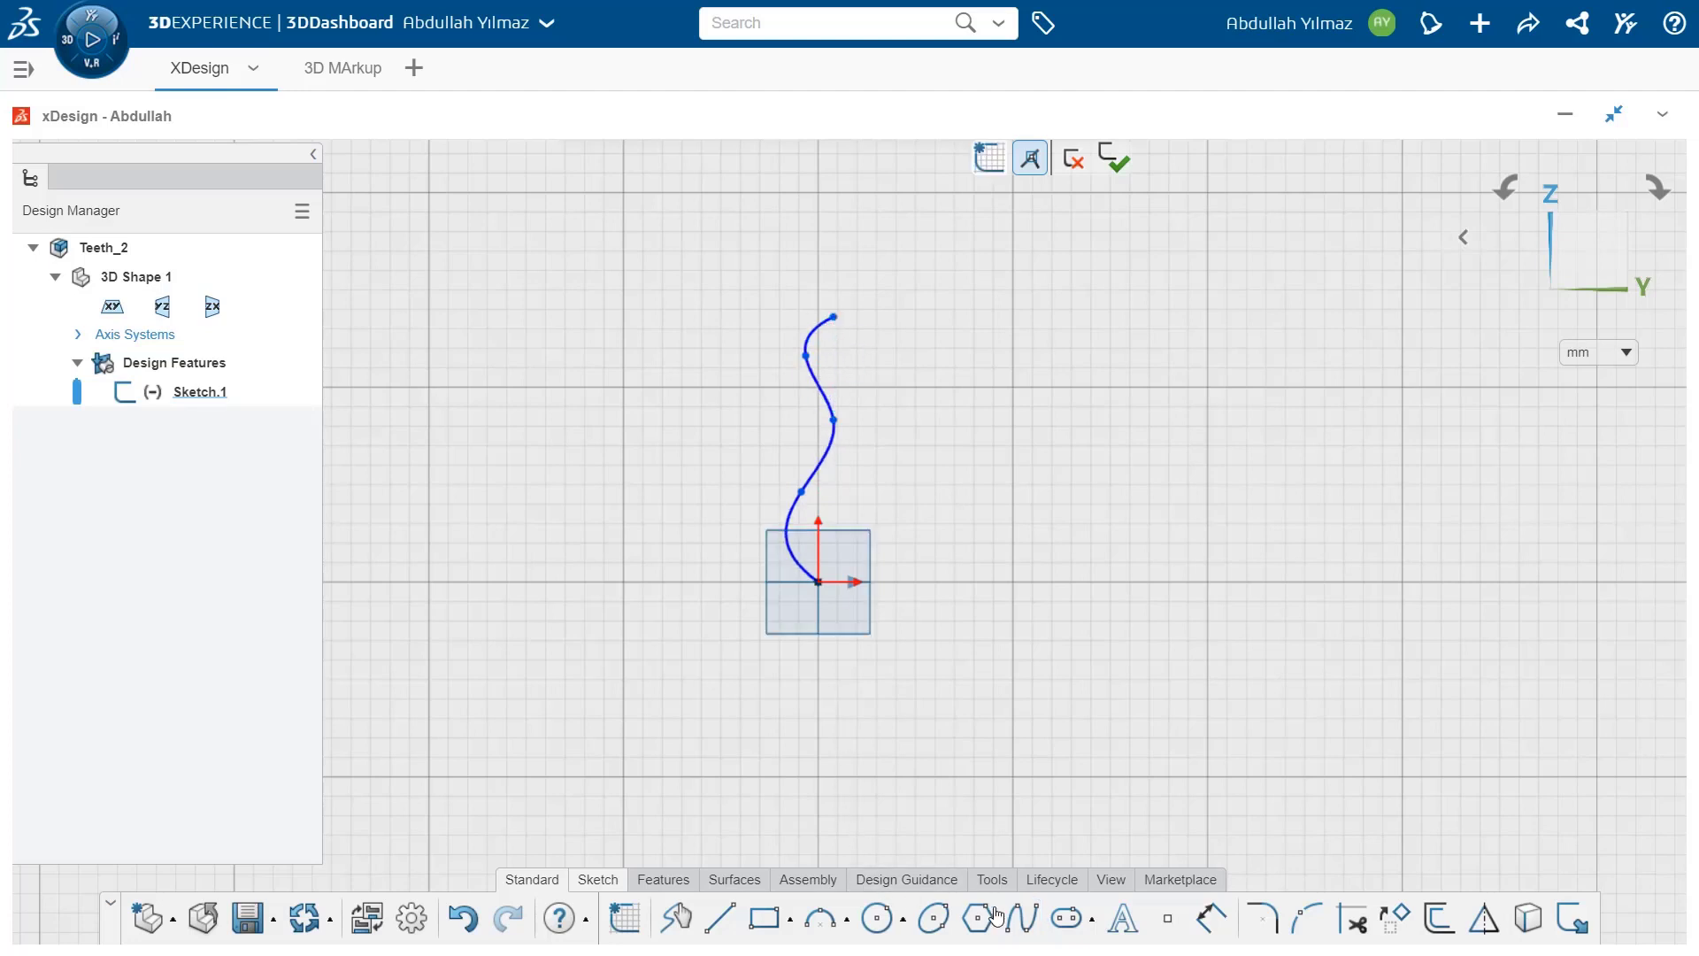
# - Draw a second wavy spline from the origin up to its top end point
pyautogui.click(1021, 917)
pyautogui.click(818, 582)
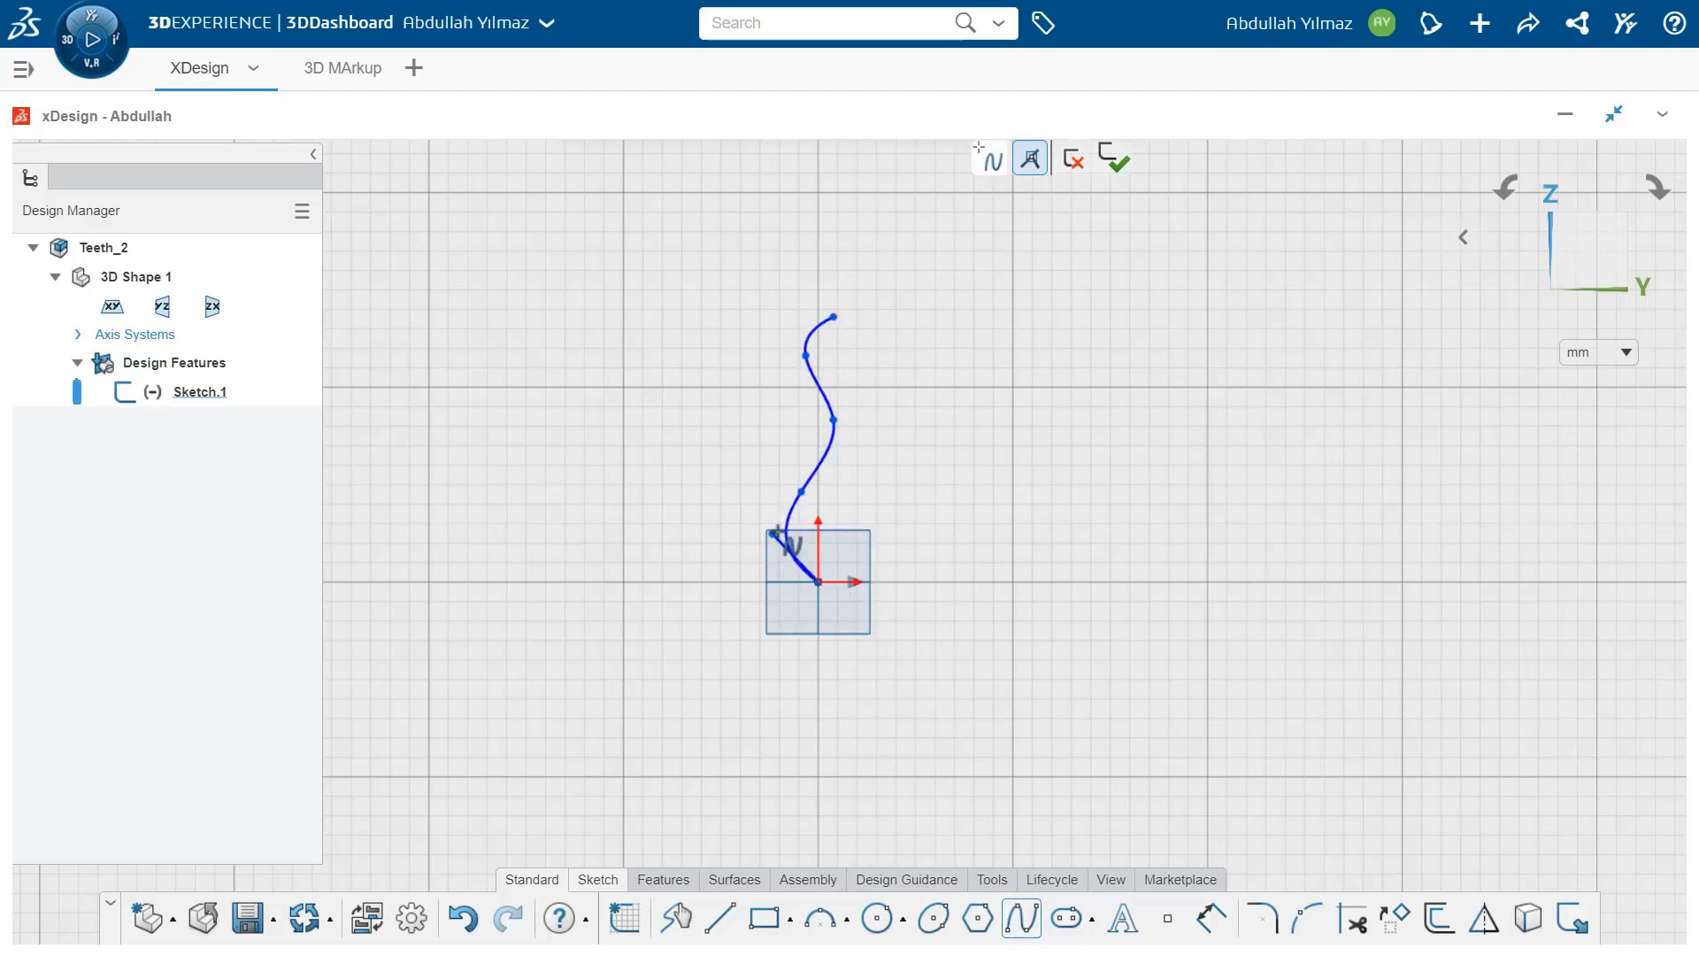
pyautogui.click(769, 515)
pyautogui.click(787, 462)
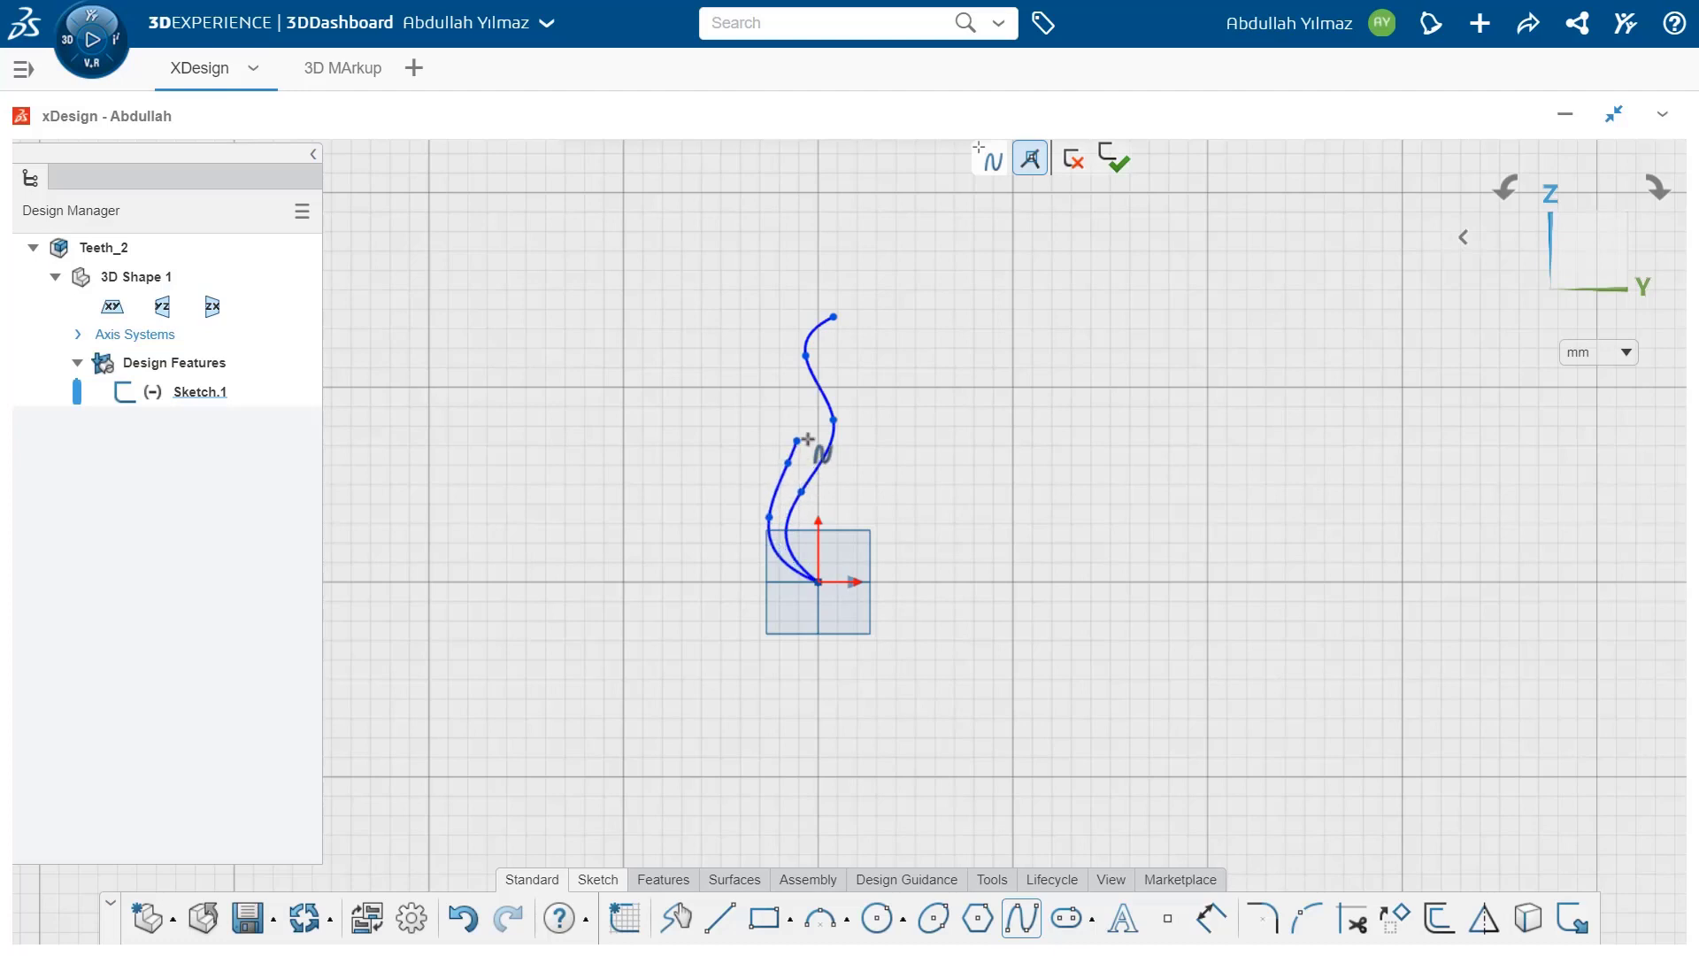
pyautogui.click(797, 384)
pyautogui.doubleClick(777, 318)
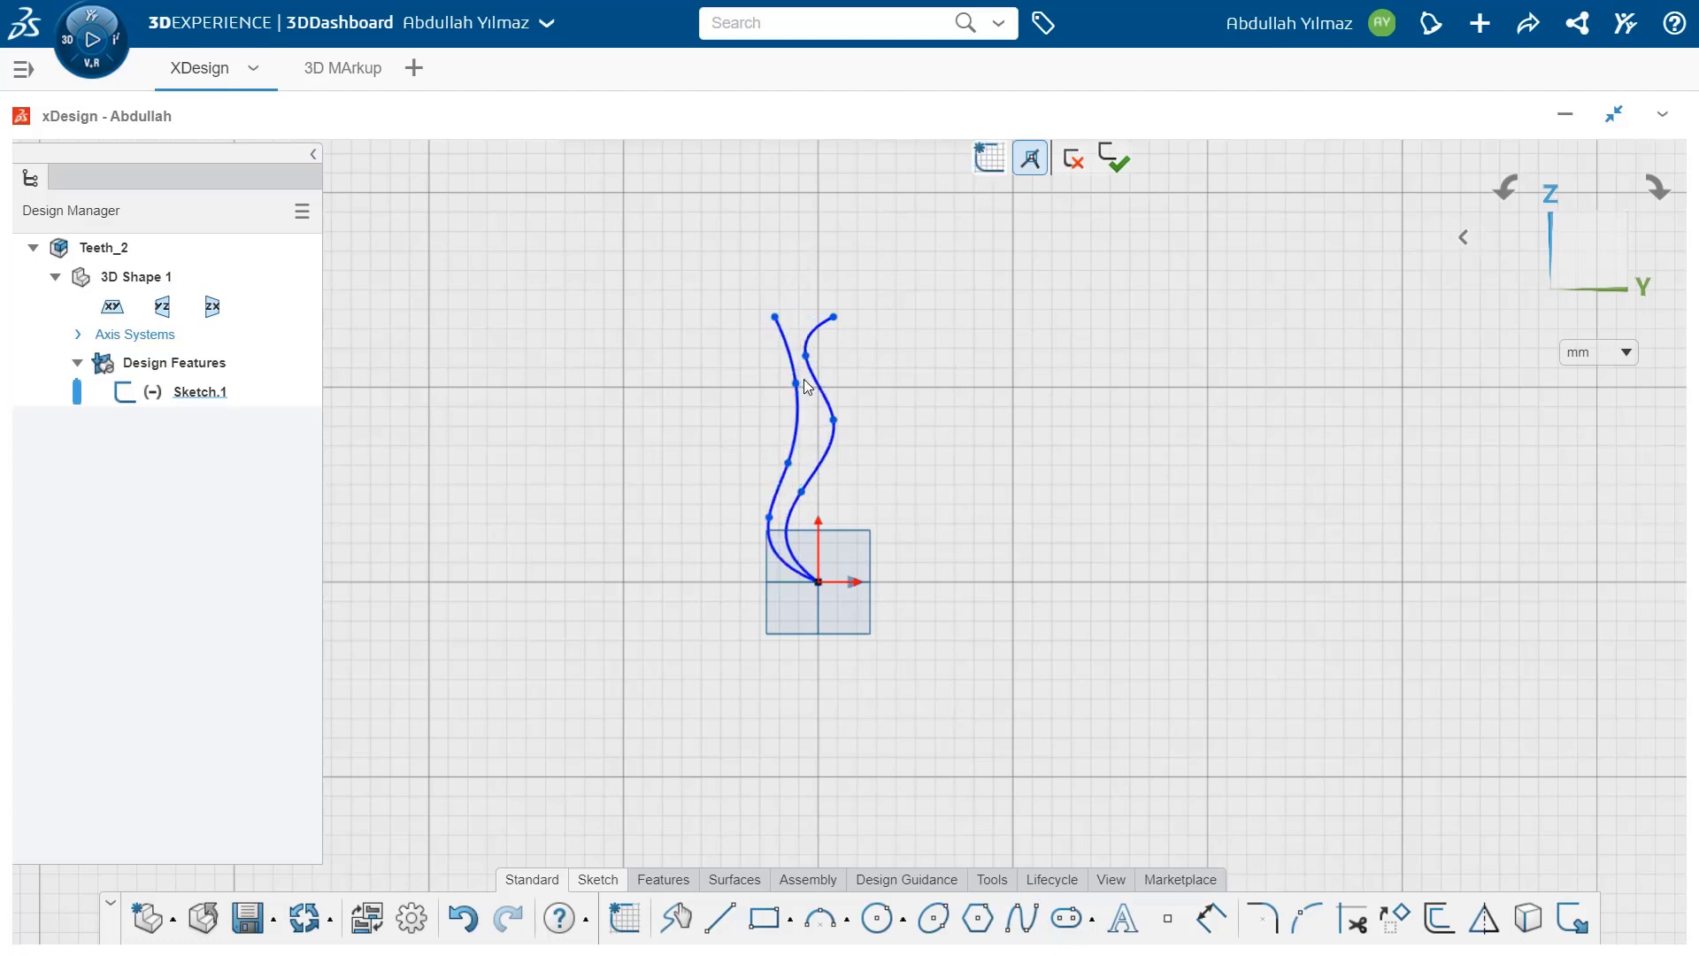
pyautogui.click(719, 923)
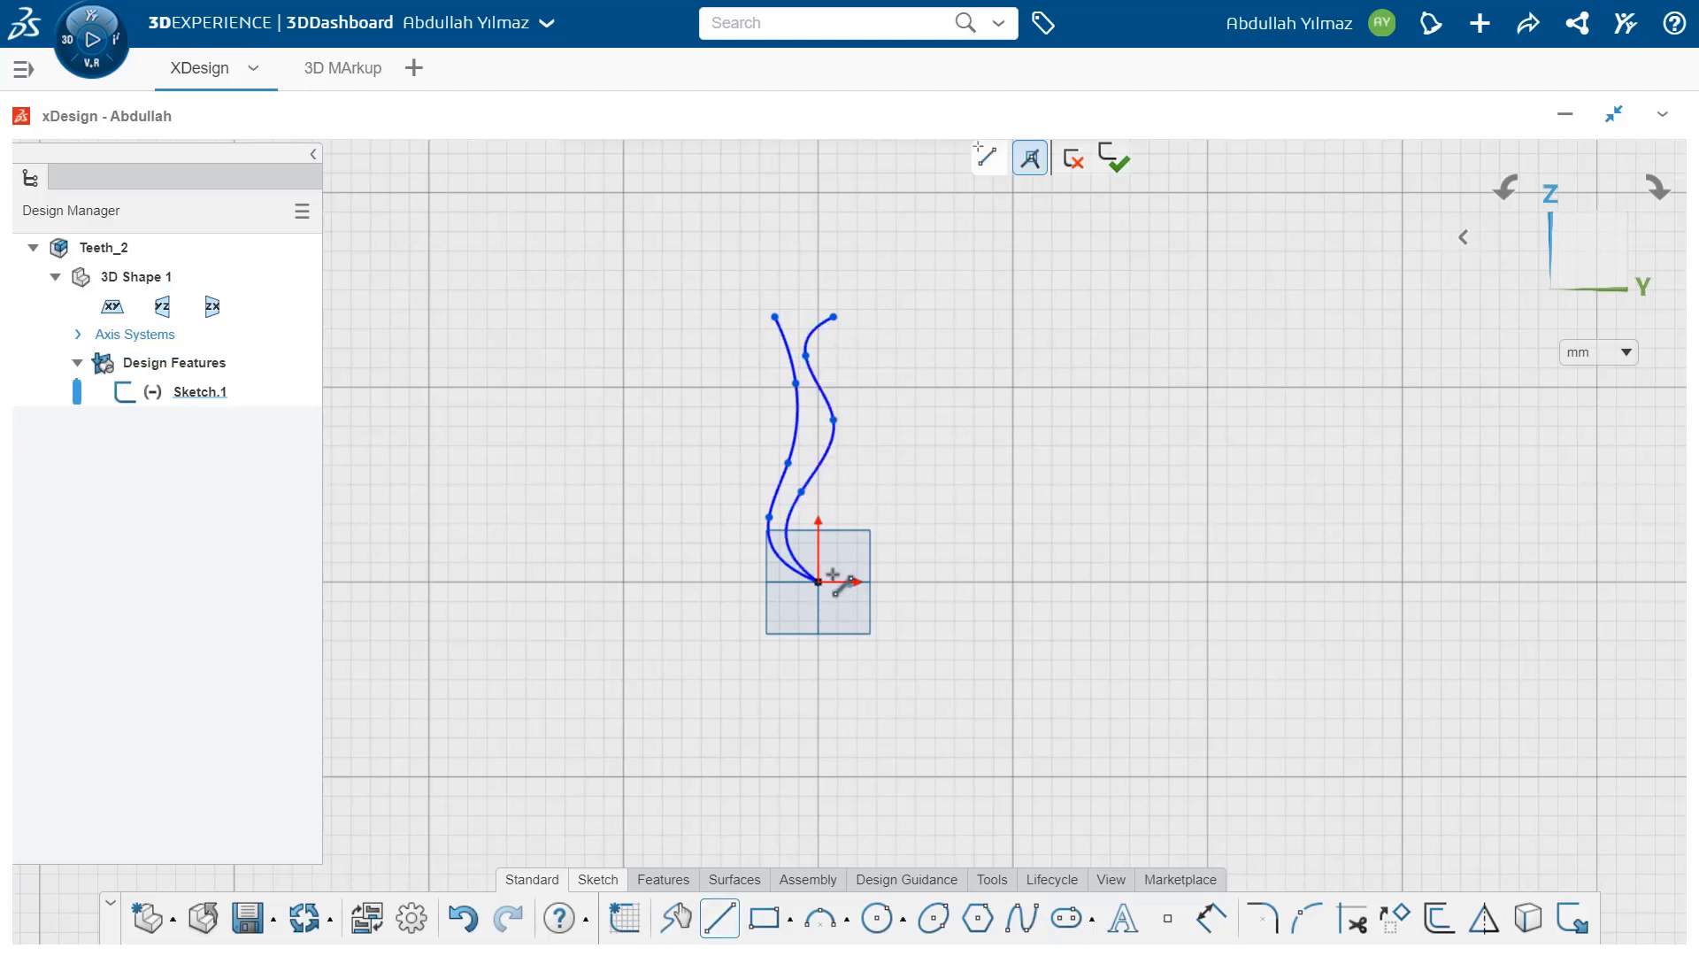
# - Add a horizontal construction line starting at the origin
pyautogui.click(904, 582)
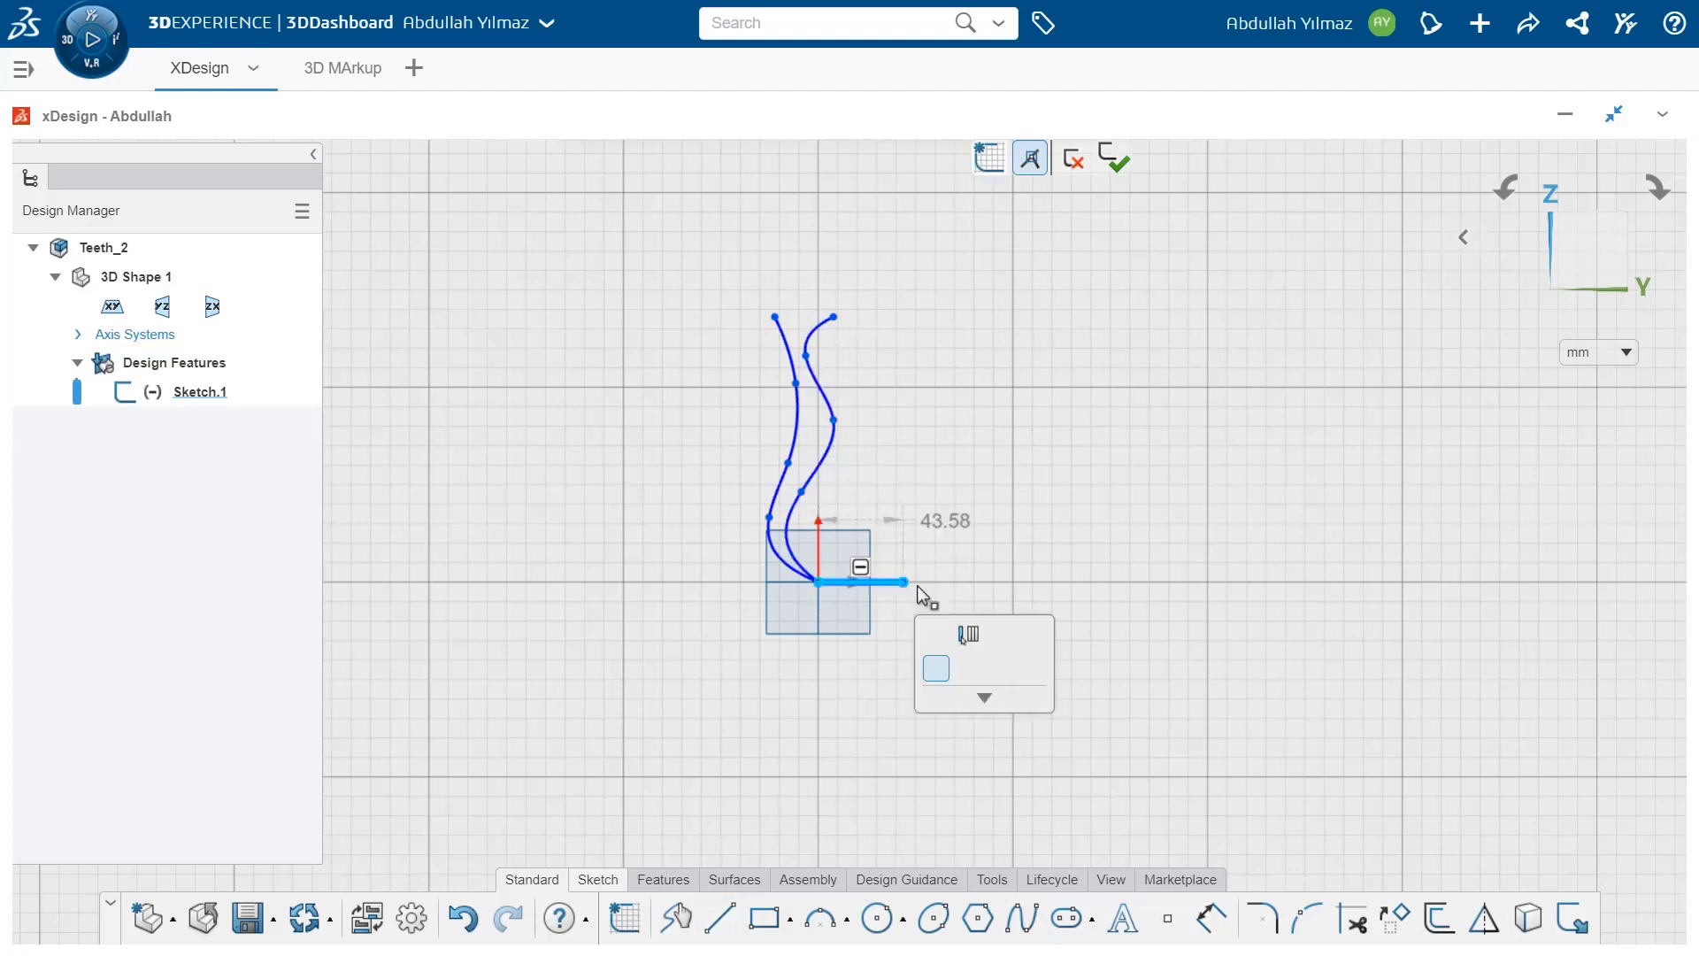
pyautogui.click(946, 644)
pyautogui.click(955, 425)
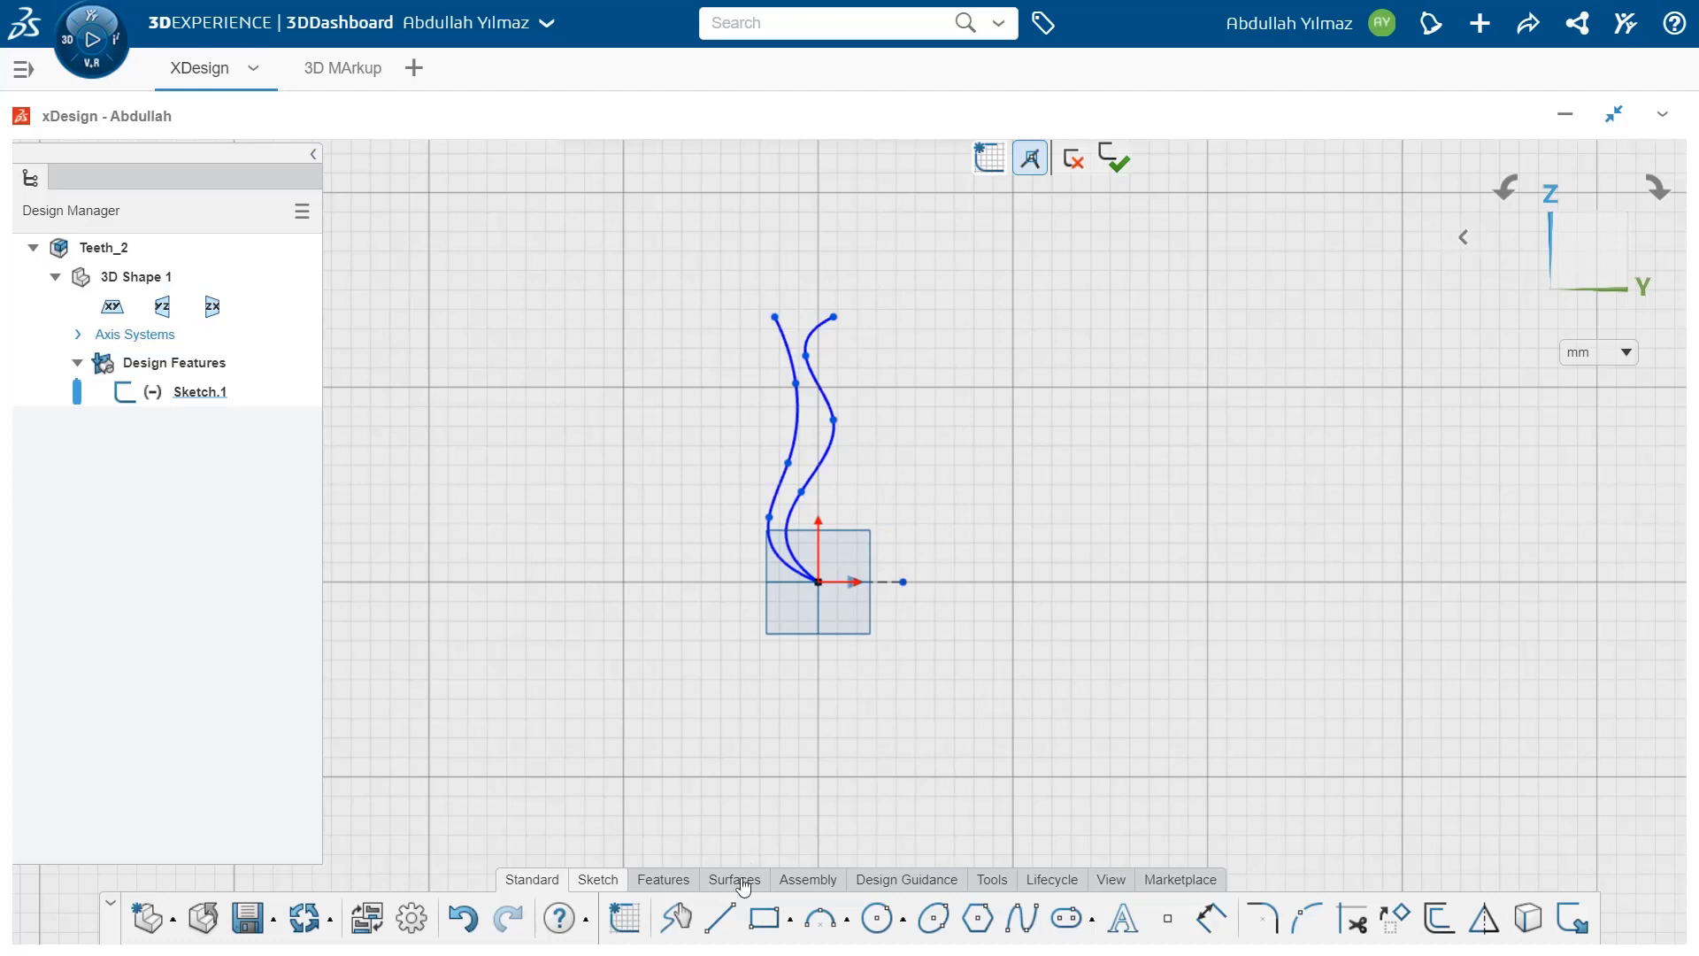
# - Draw the F-shaped head outline with two prongs, joining both spline tops
pyautogui.click(719, 918)
pyautogui.click(834, 316)
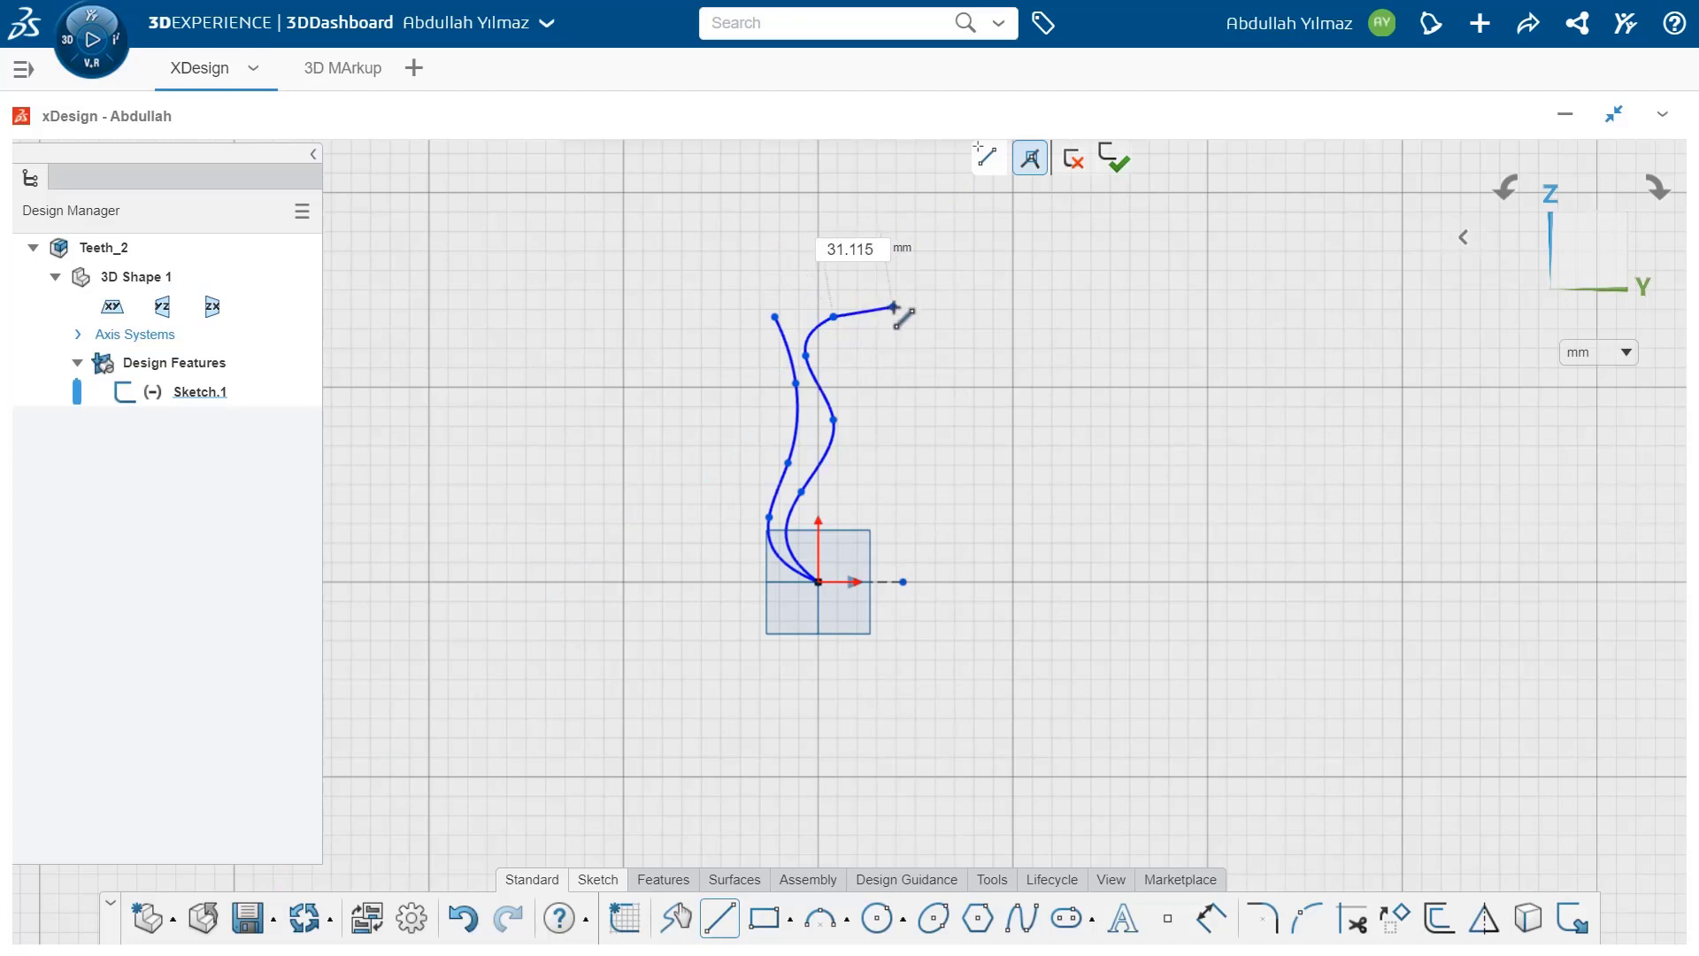
pyautogui.click(894, 307)
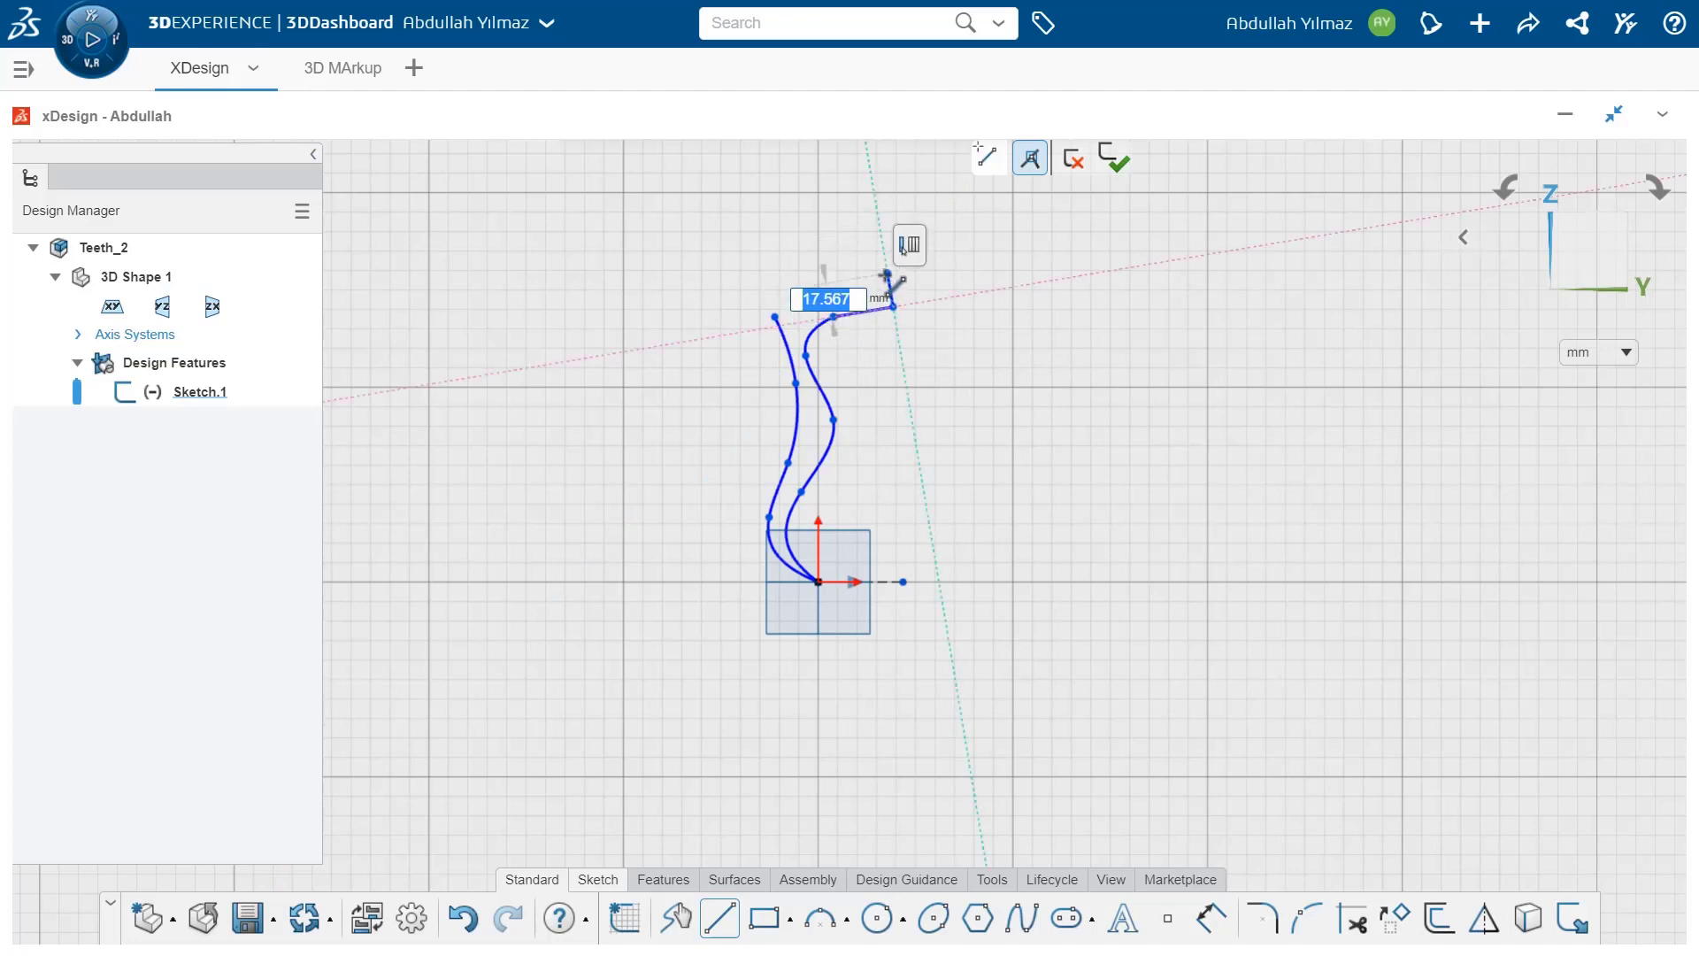
pyautogui.click(888, 274)
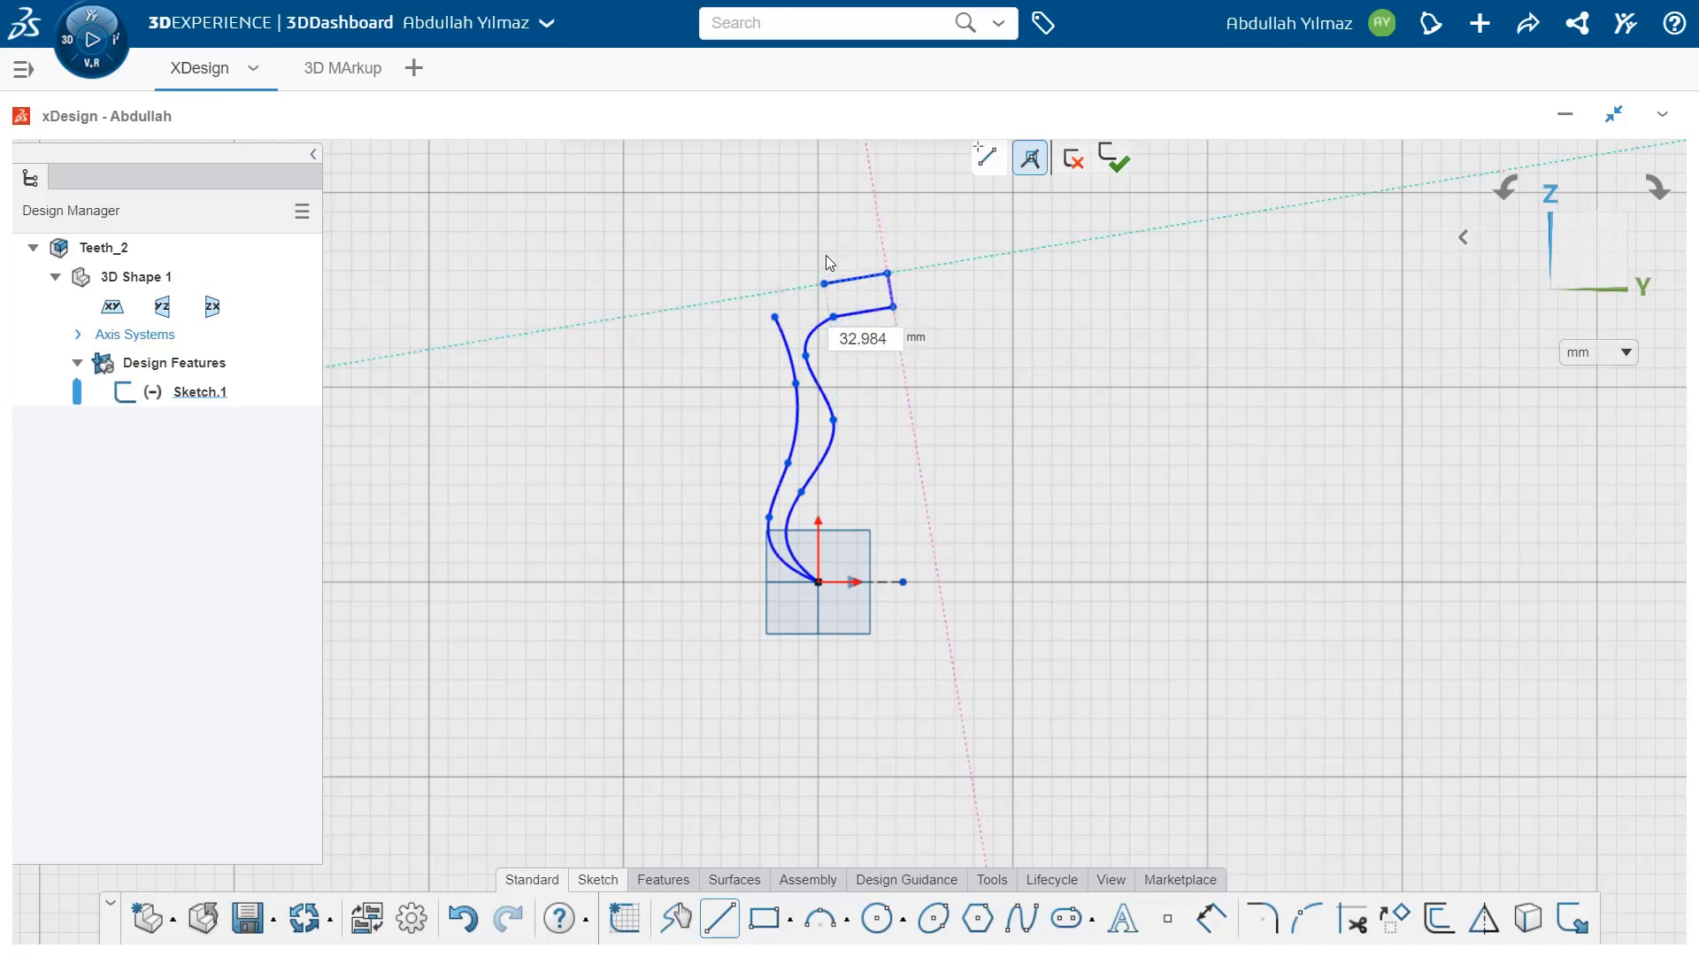
pyautogui.click(824, 283)
pyautogui.click(816, 239)
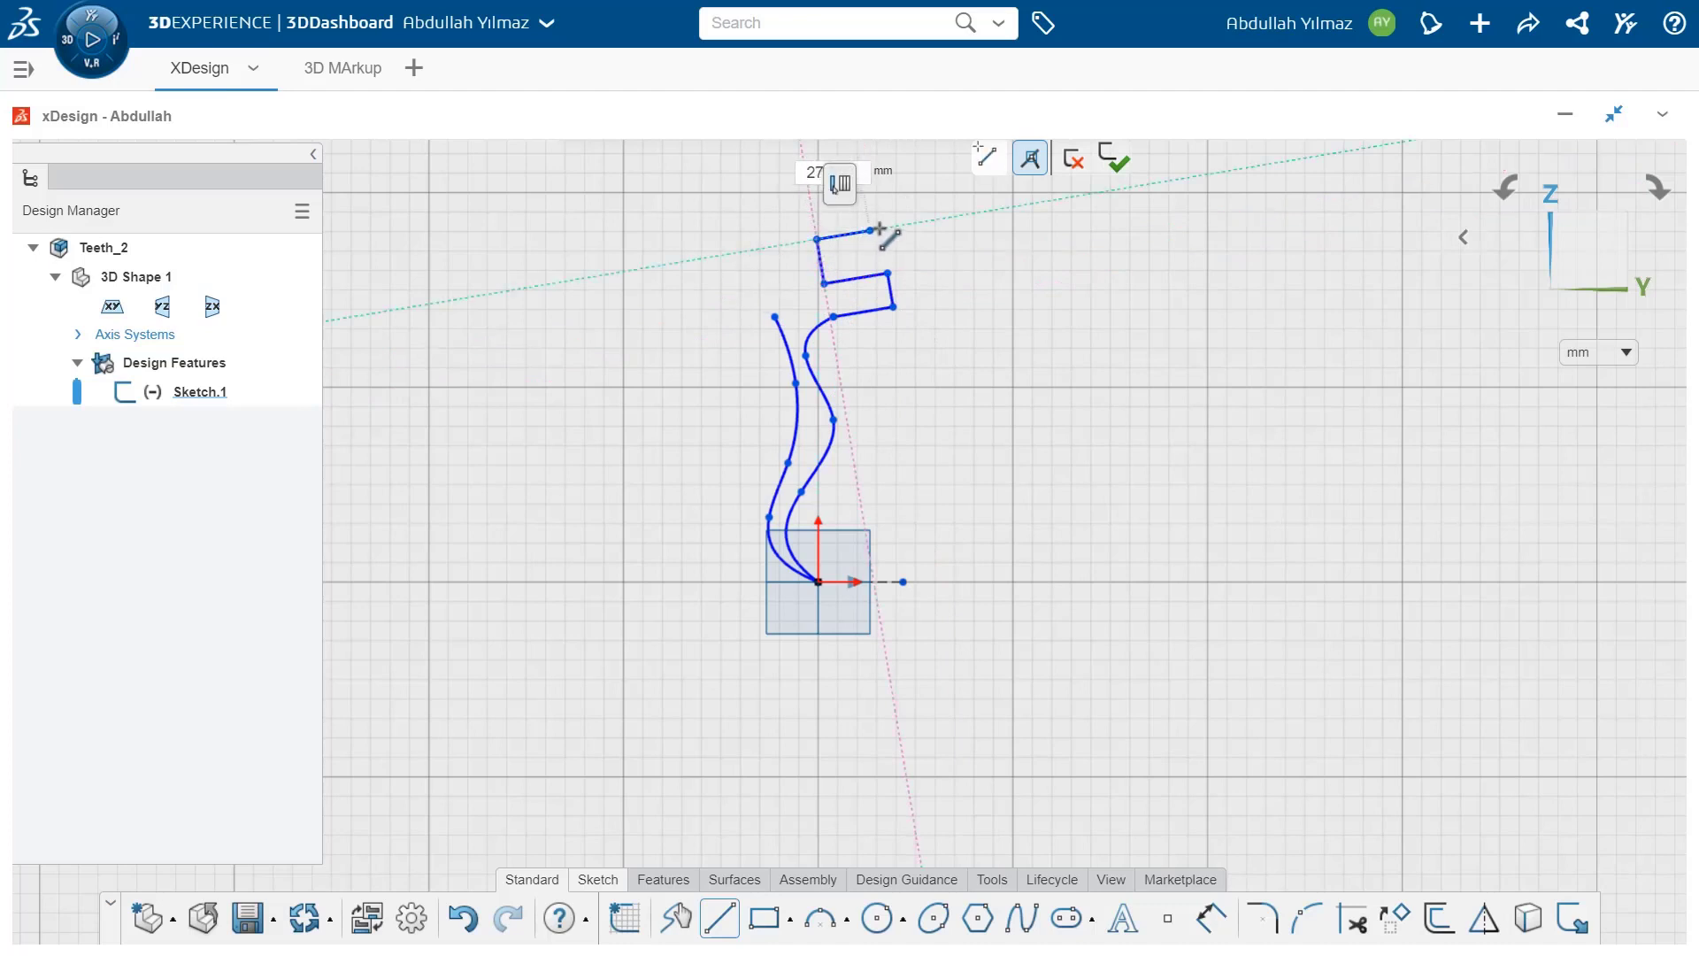
pyautogui.click(883, 229)
pyautogui.click(875, 185)
pyautogui.click(834, 185)
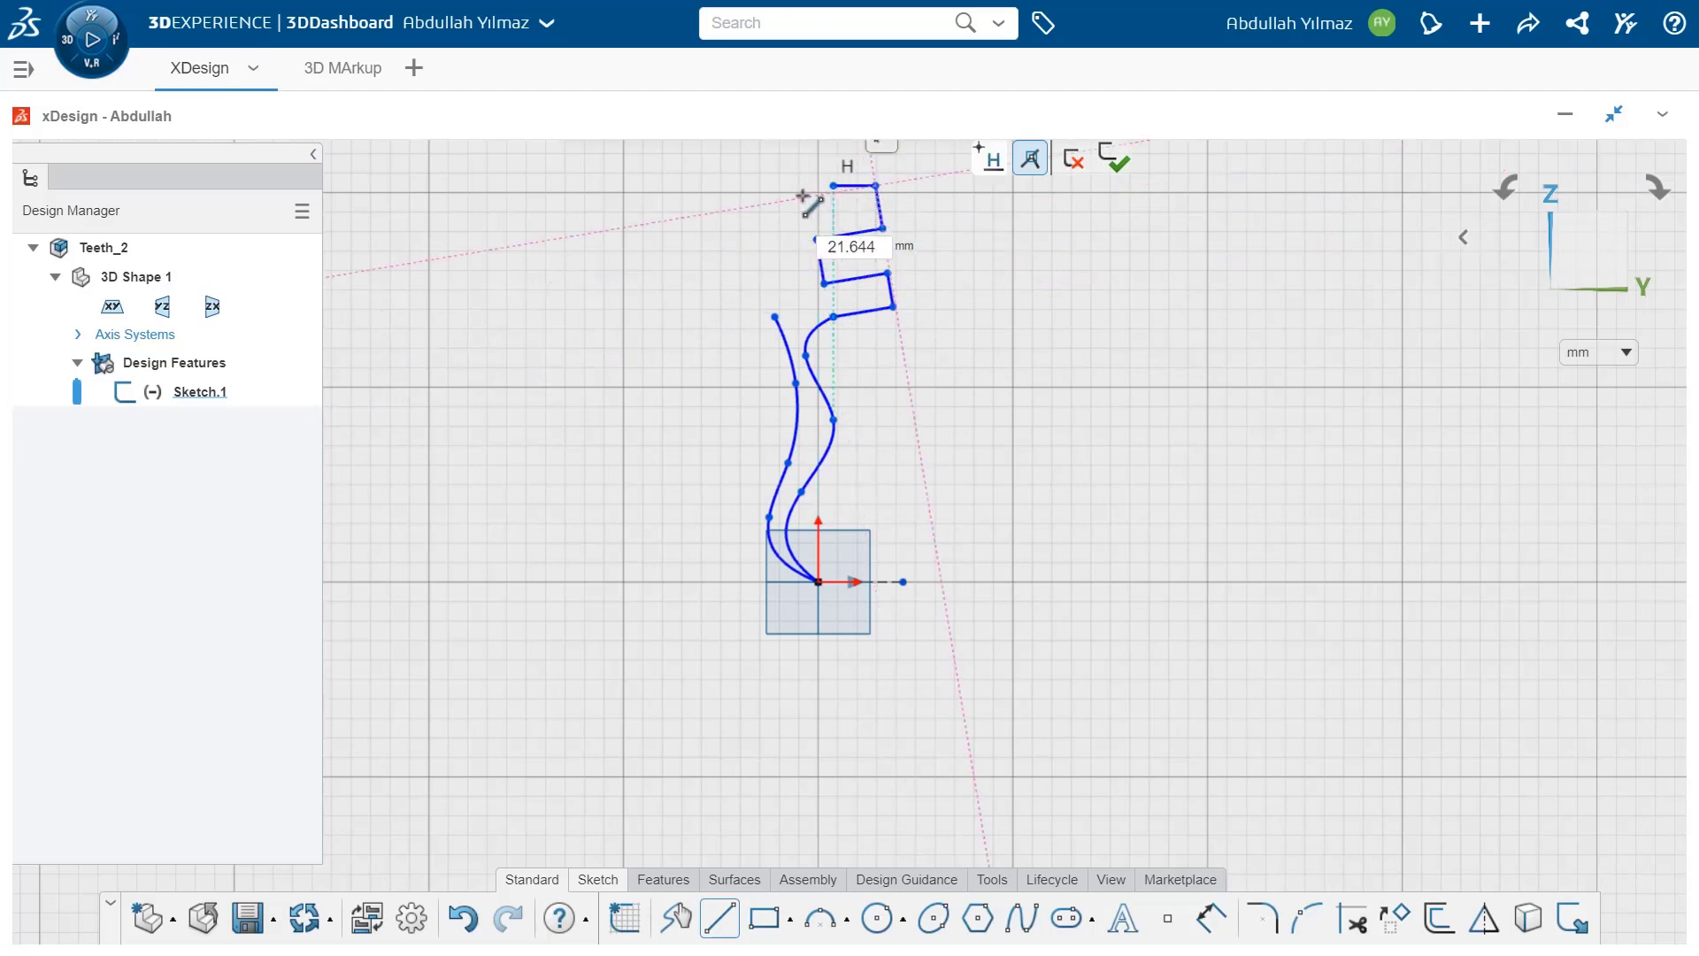
pyautogui.click(729, 211)
pyautogui.click(776, 317)
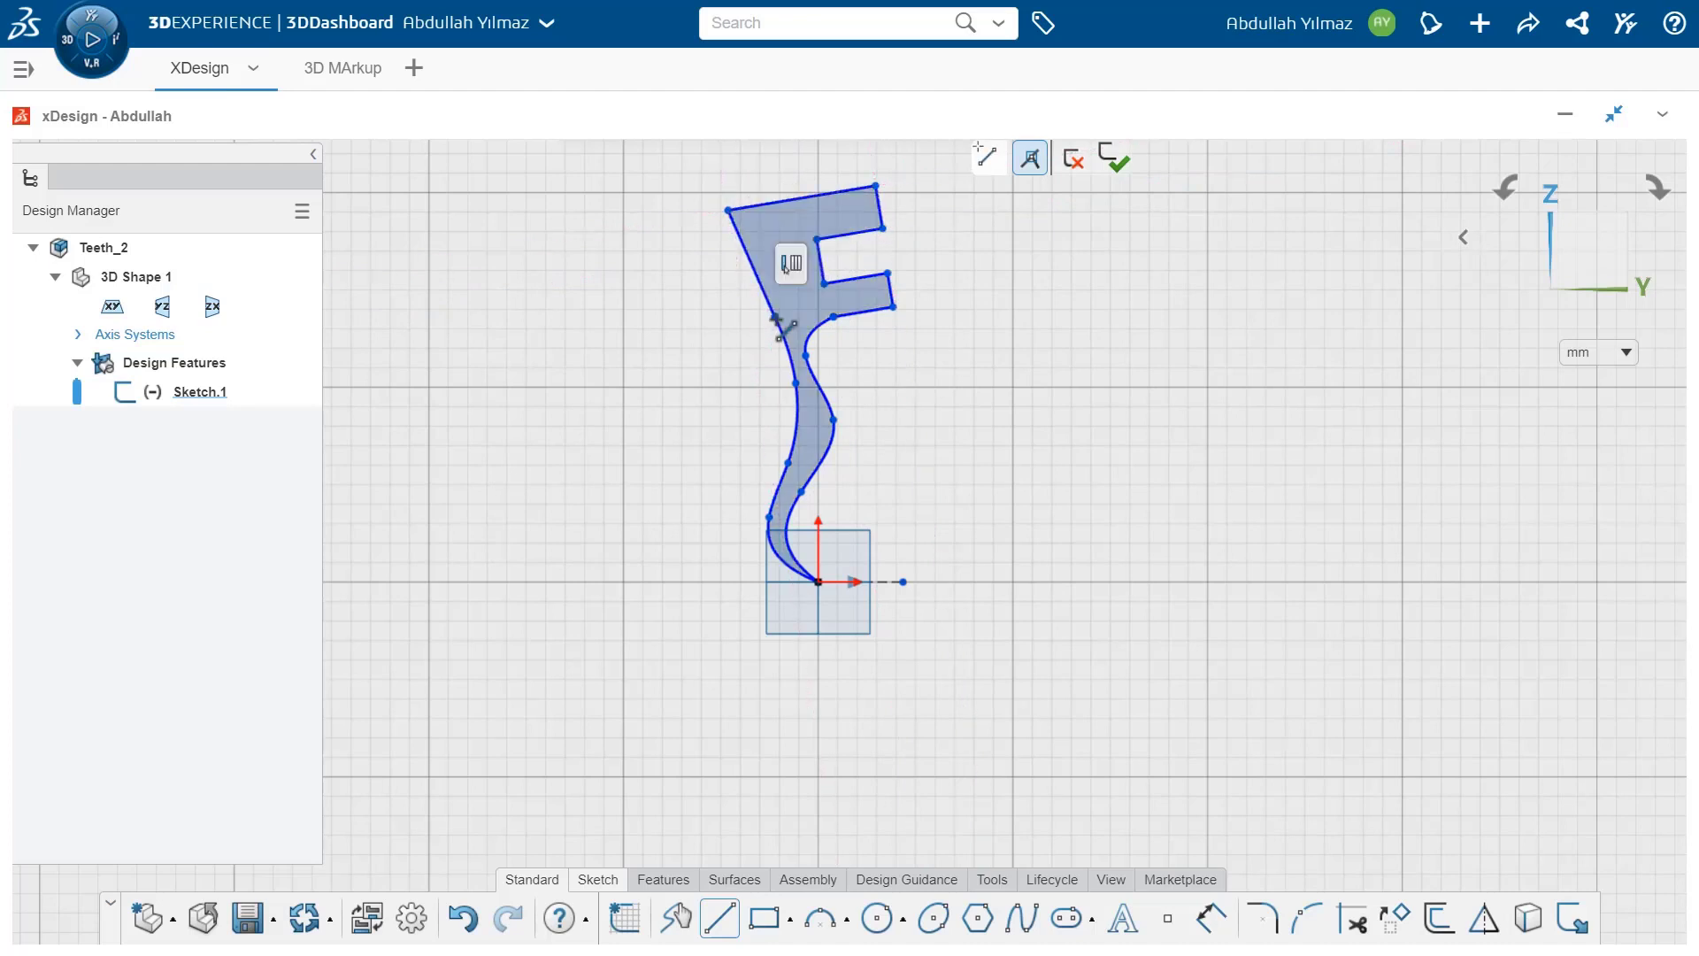
pyautogui.press('Escape')
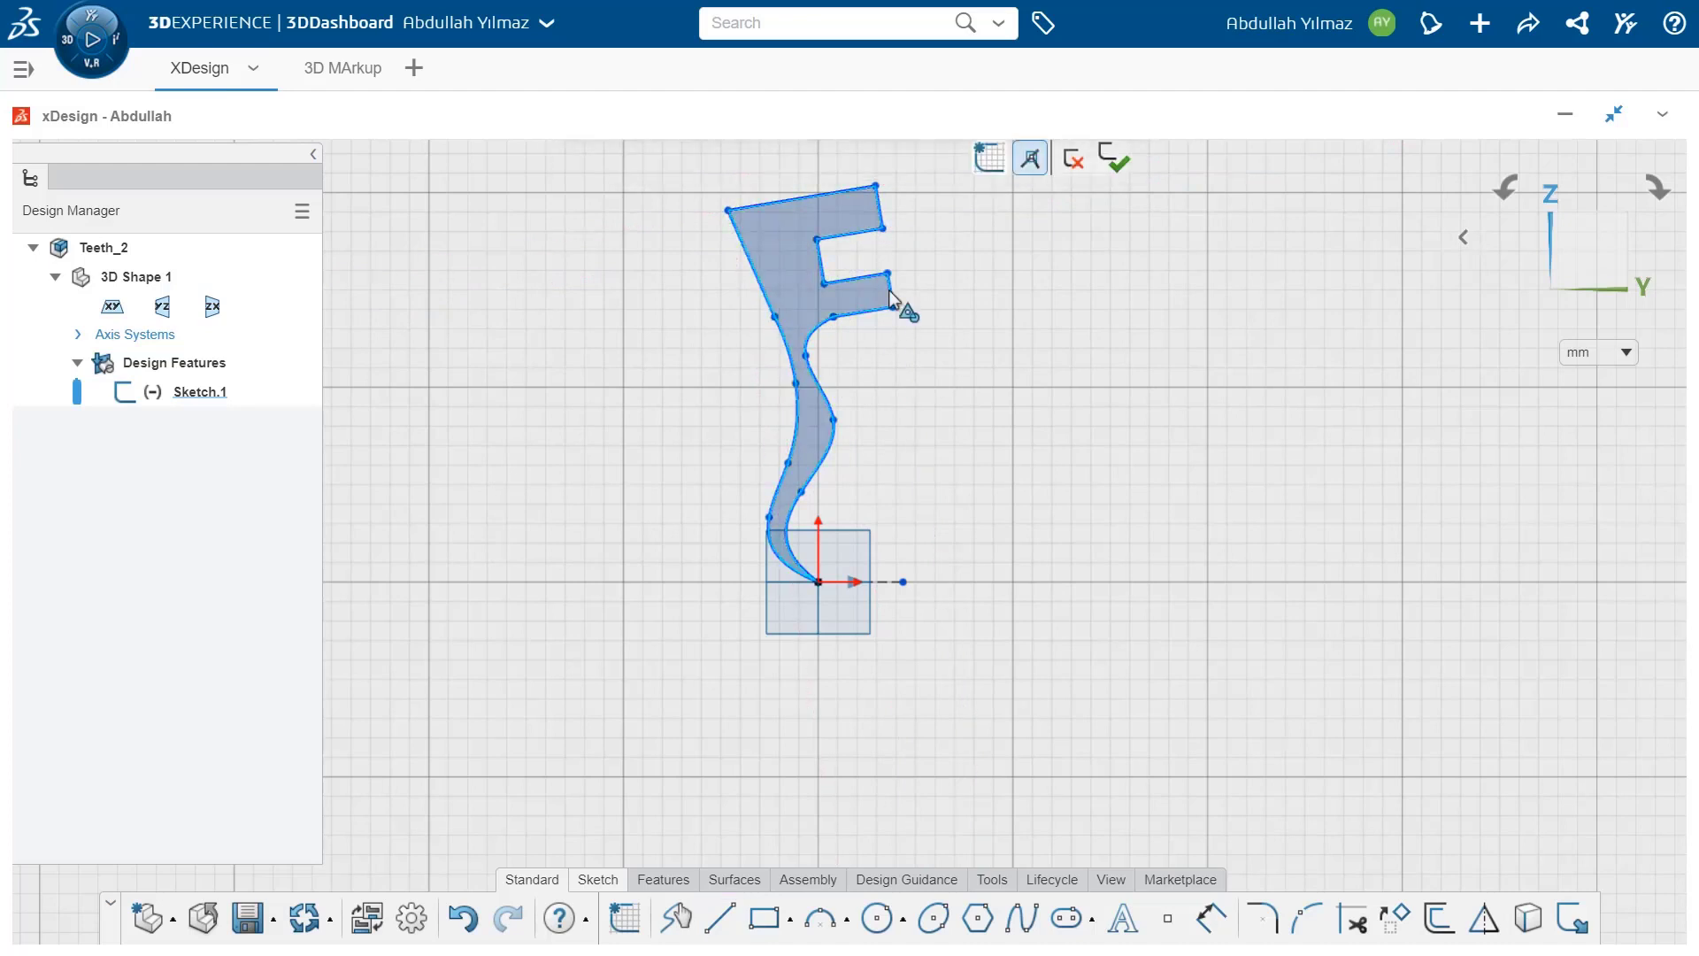
# - Make the two right prong edges equal in length
pyautogui.click(890, 292)
pyautogui.keyDown('ctrl'); pyautogui.click(880, 205); pyautogui.keyUp('ctrl')
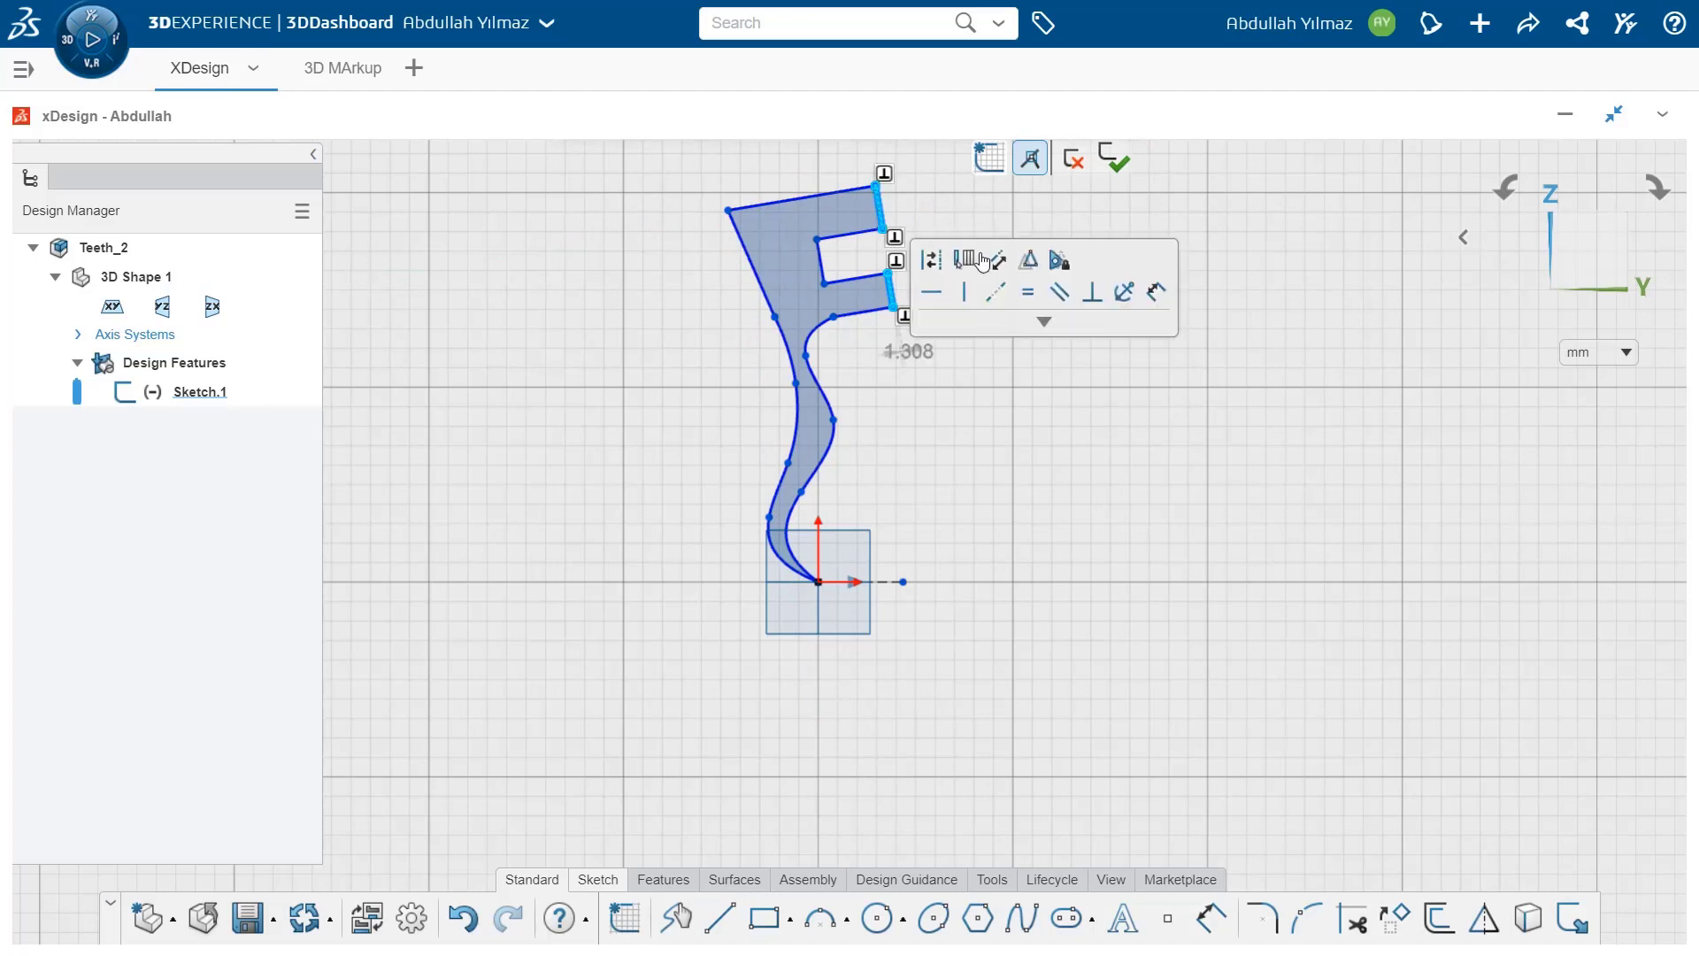
pyautogui.click(1028, 292)
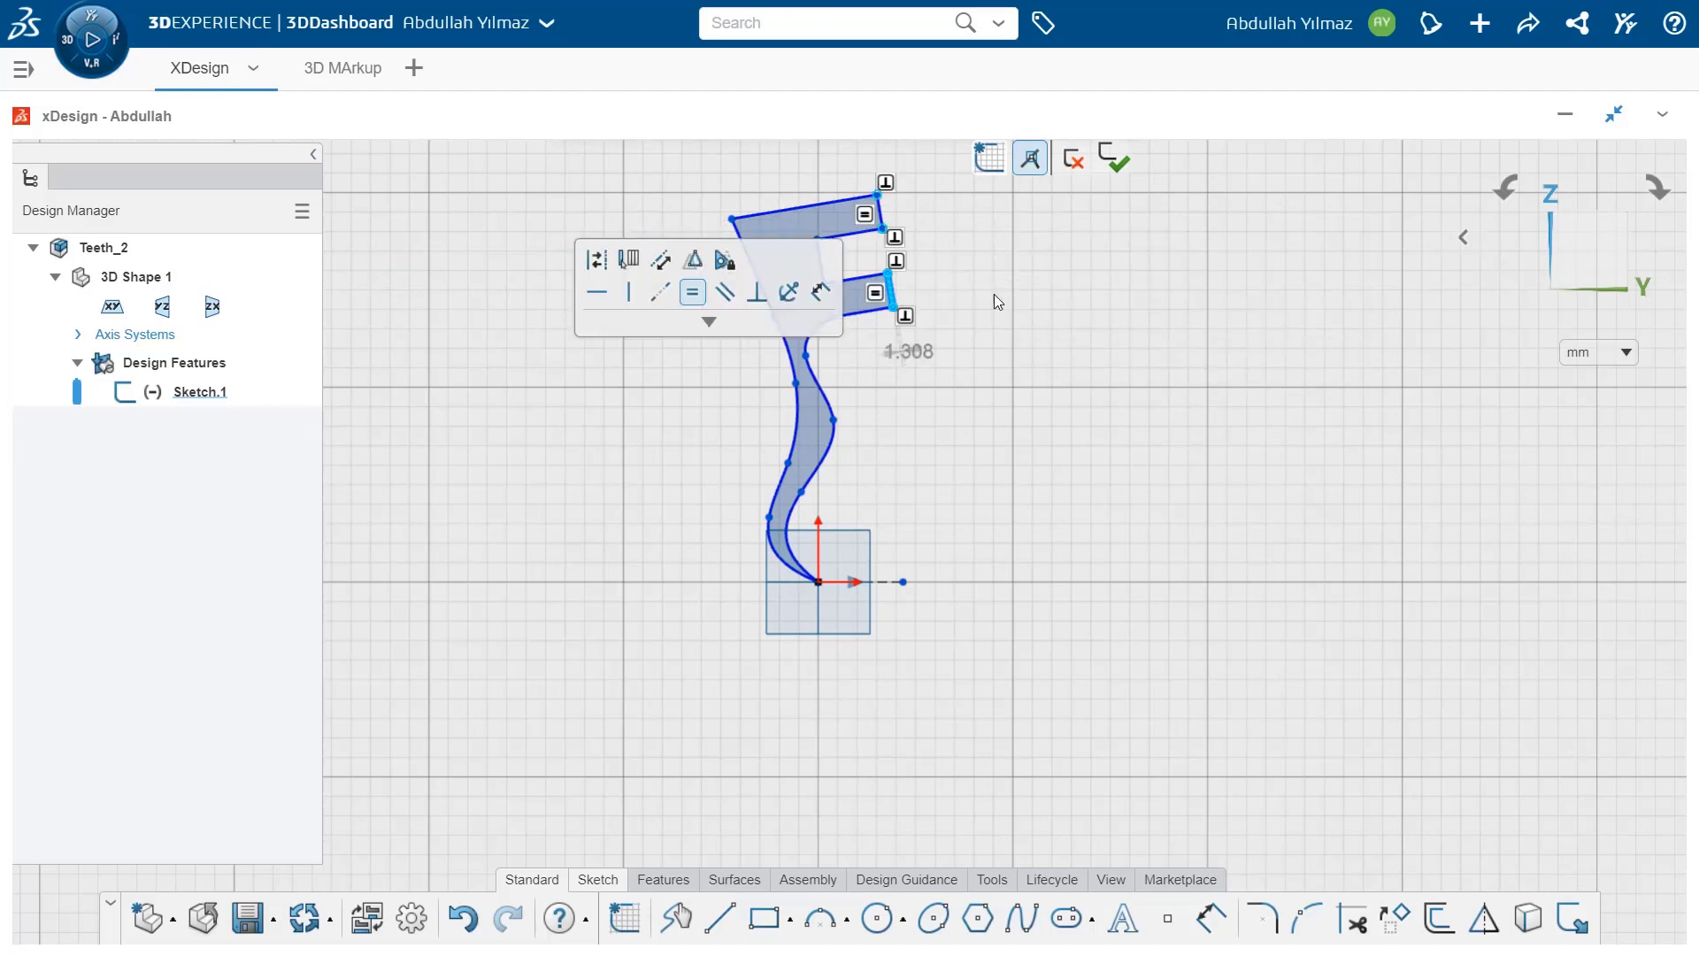
pyautogui.keyDown('ctrl'); pyautogui.click(892, 291); pyautogui.keyUp('ctrl')
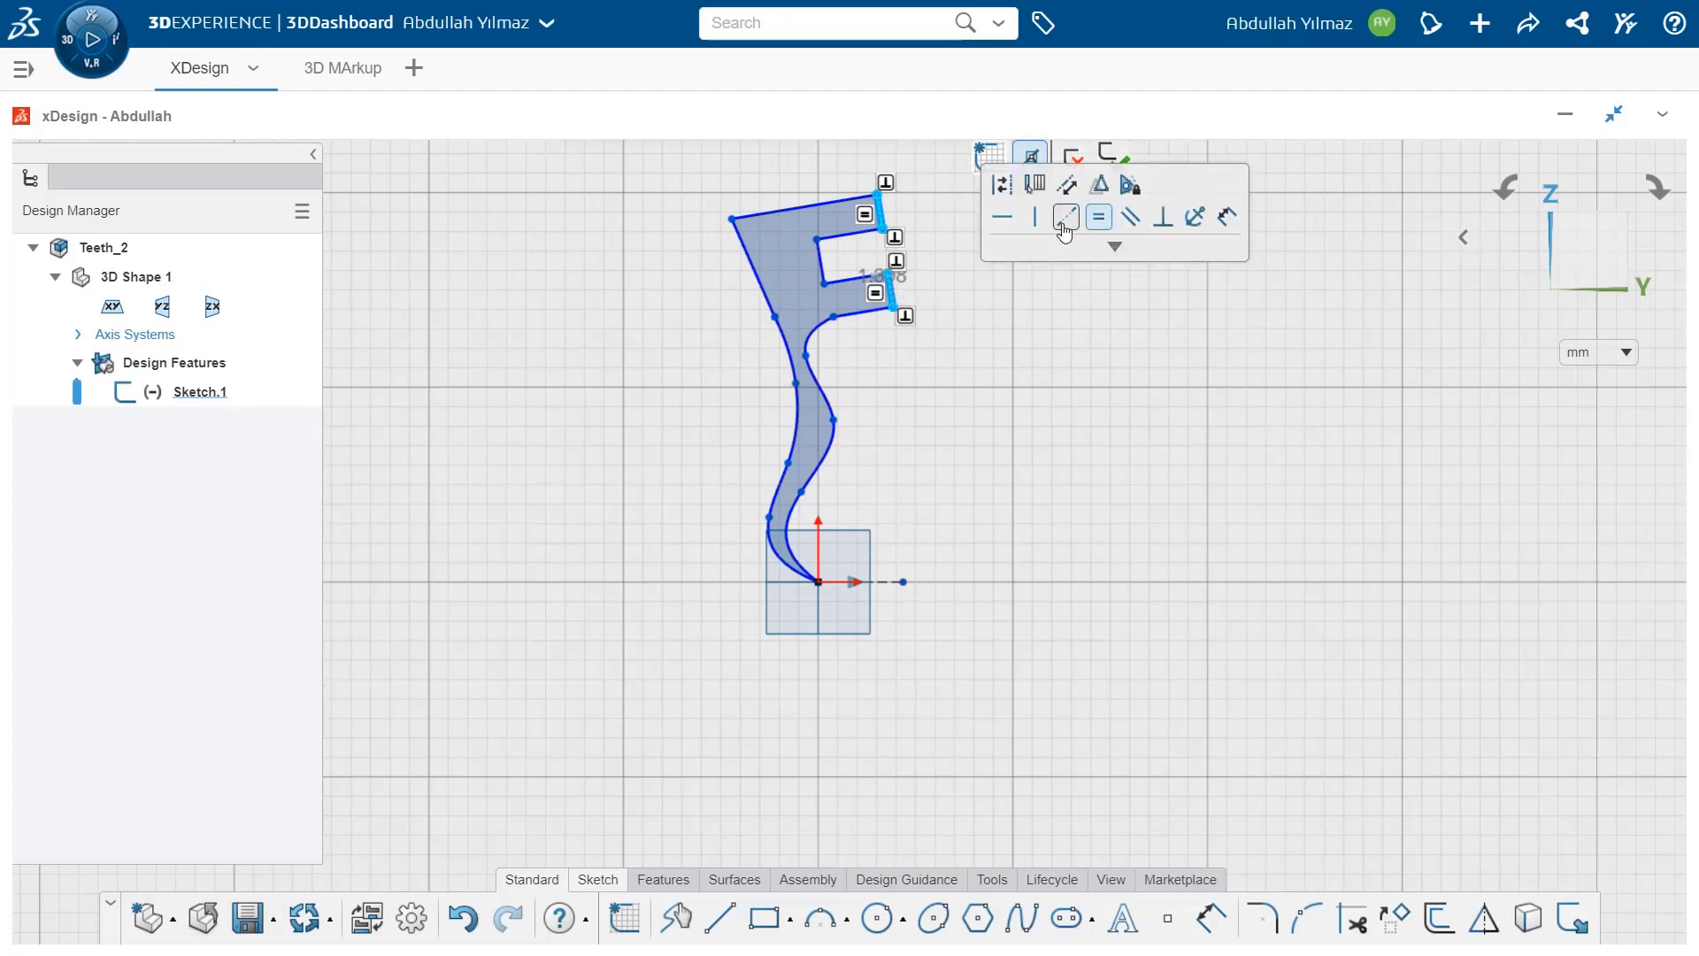
pyautogui.click(1065, 226)
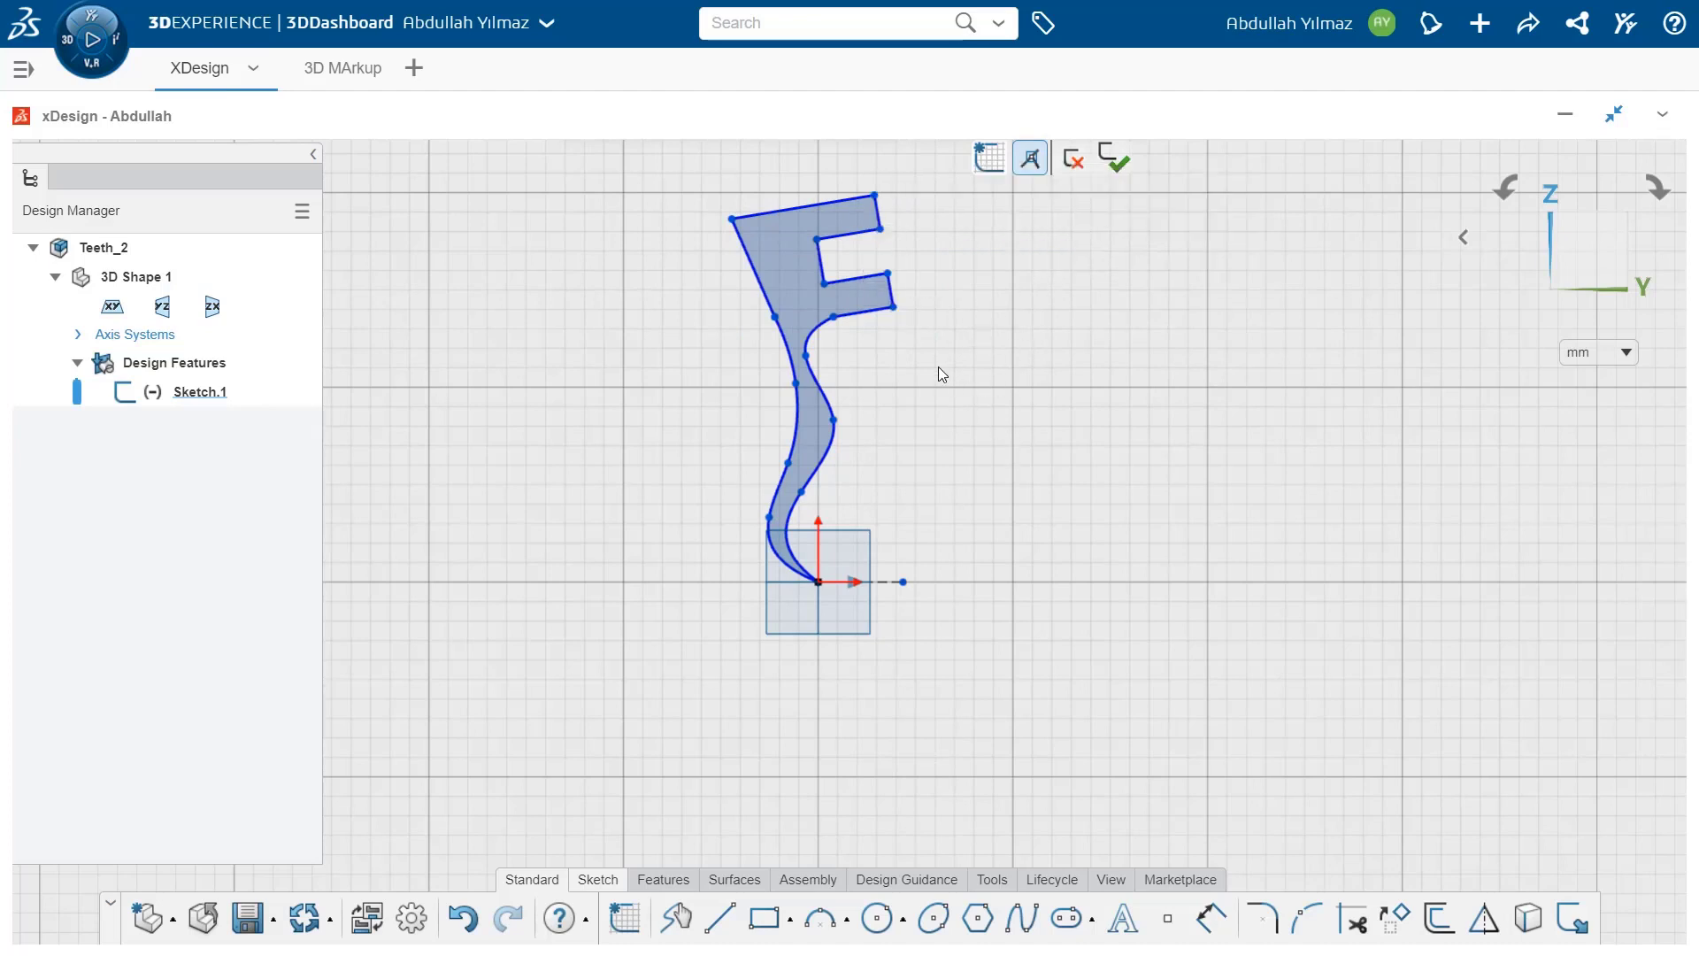
# - Make the F's left slanted edge parallel to the top prong's right edge
pyautogui.click(752, 267)
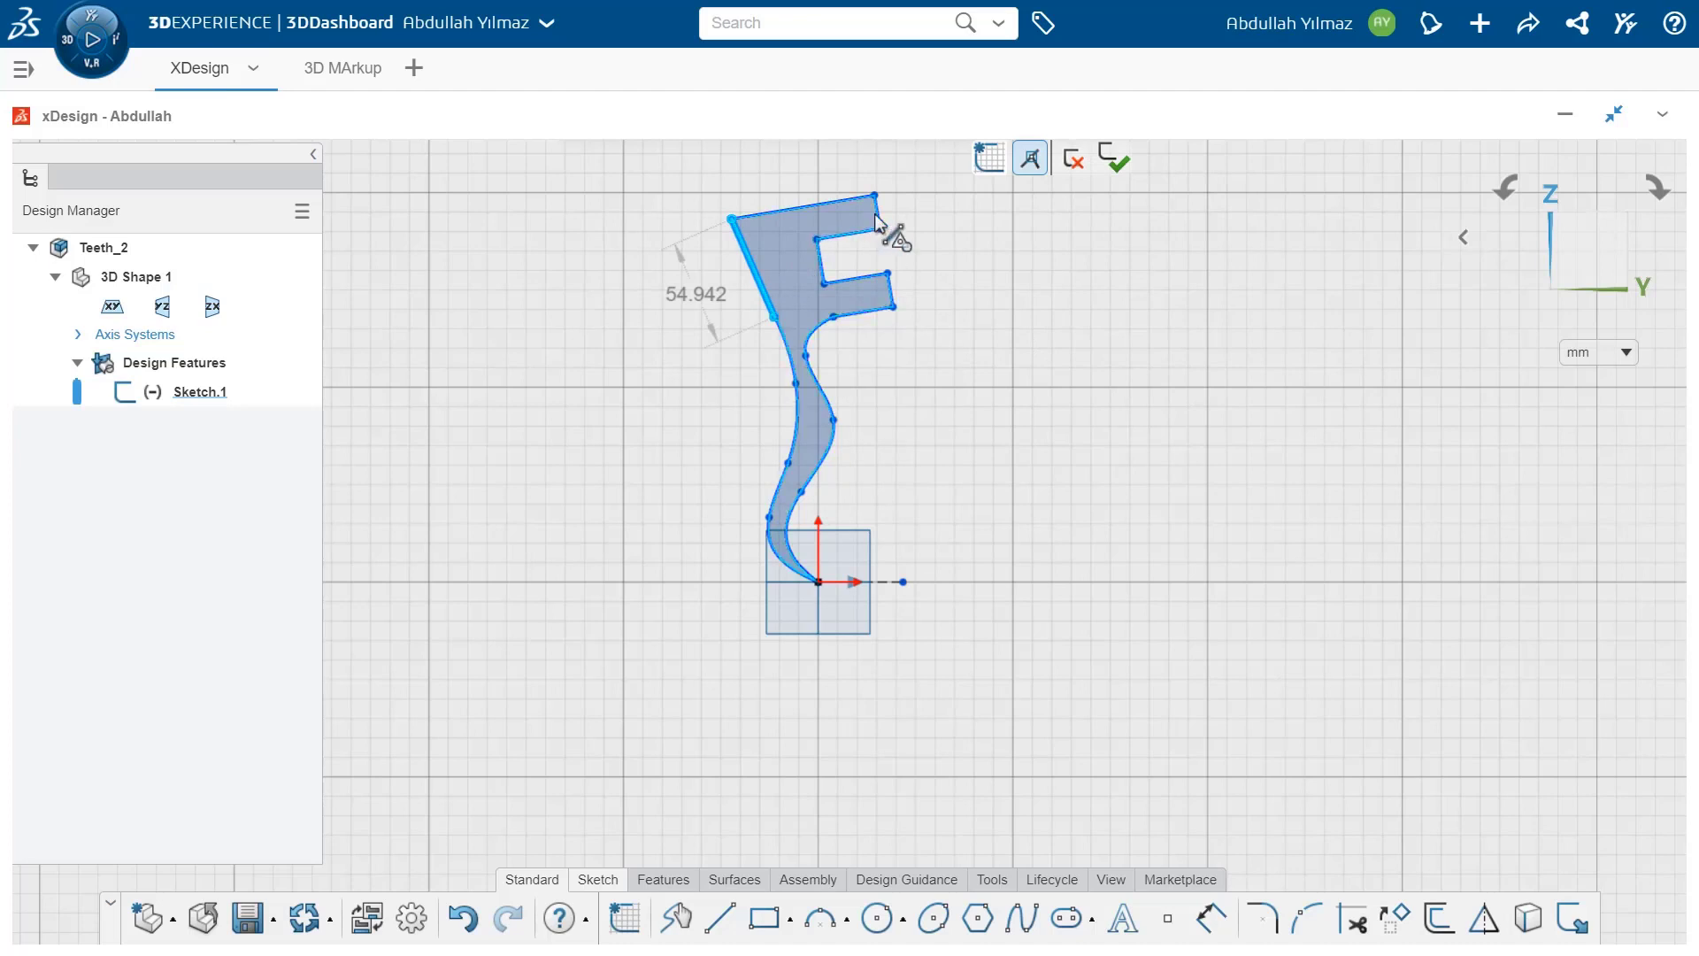
pyautogui.click(879, 217)
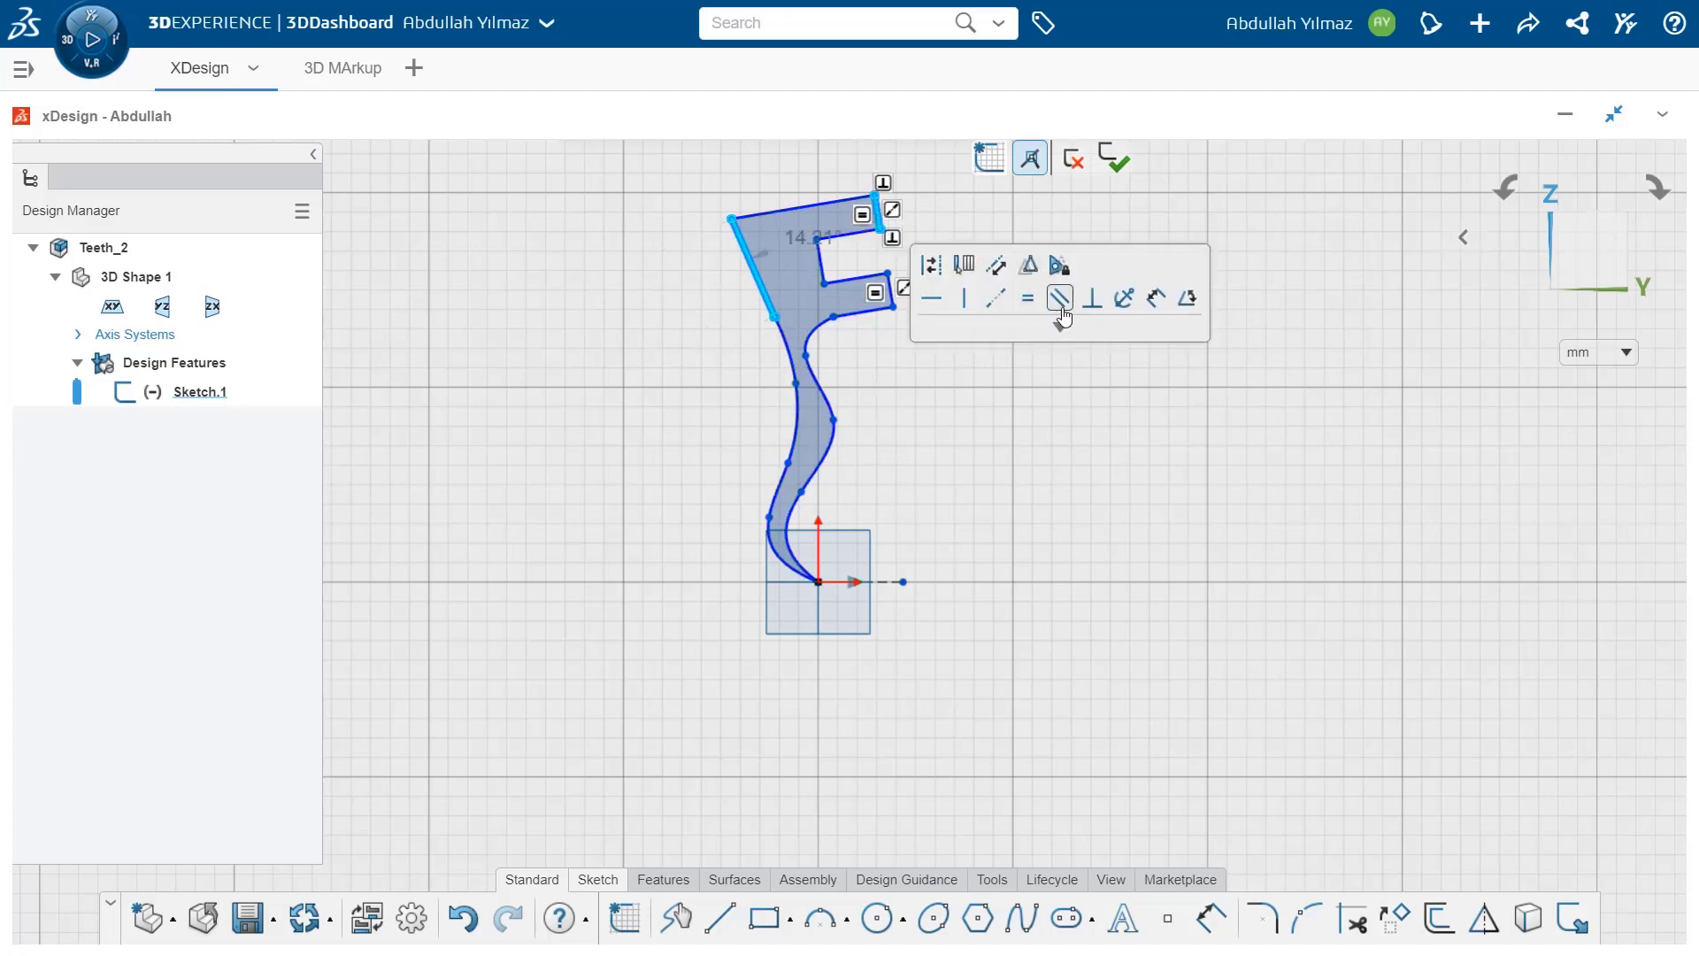
pyautogui.click(1060, 304)
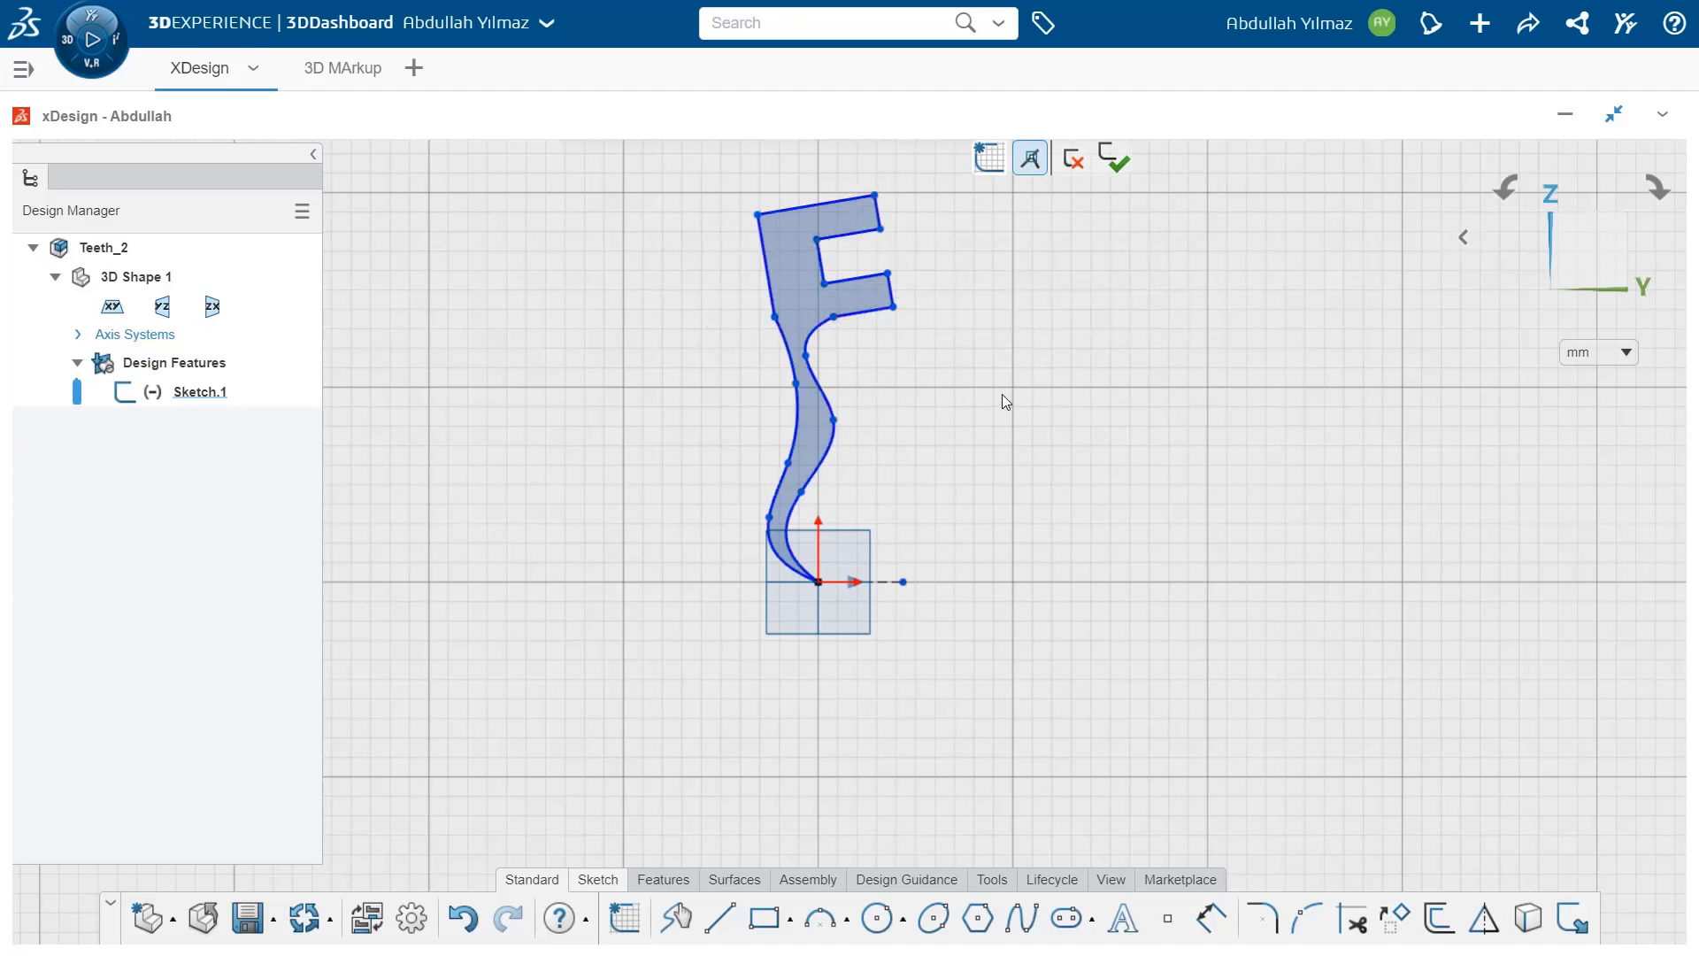
# - Dimension the overall height to 80 mm, the short right edge to 3, and the width to 4
pyautogui.click(1211, 917)
pyautogui.click(823, 581)
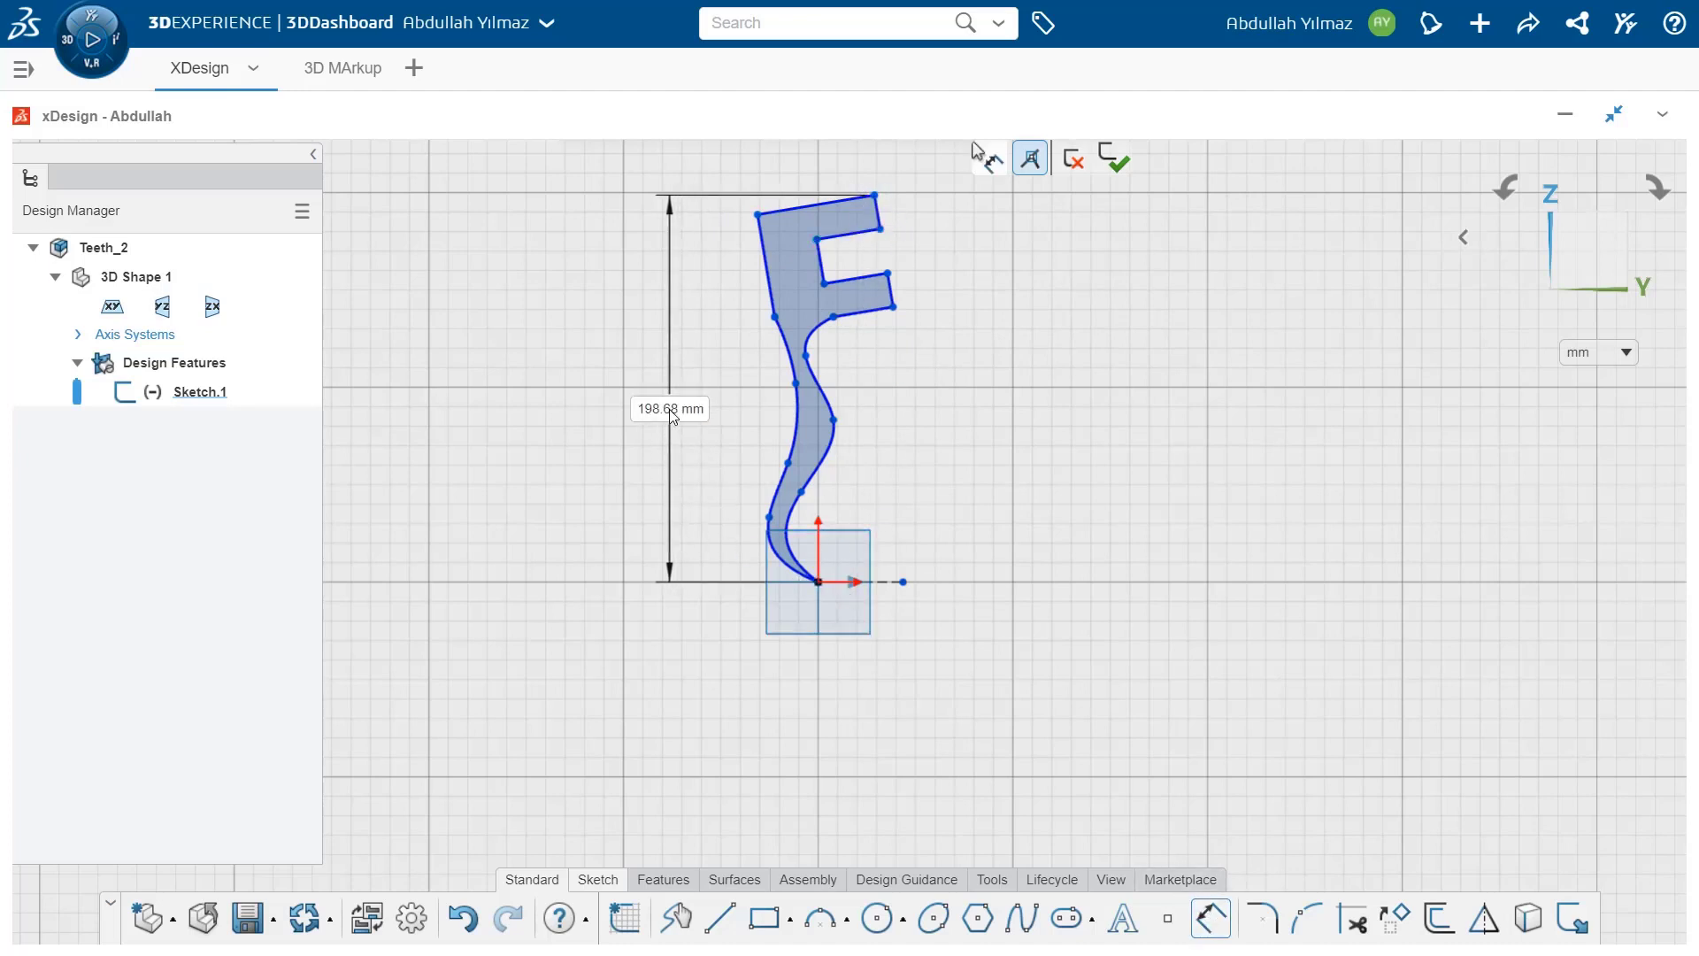
pyautogui.write('8')
pyautogui.write('80')
pyautogui.press('Return')
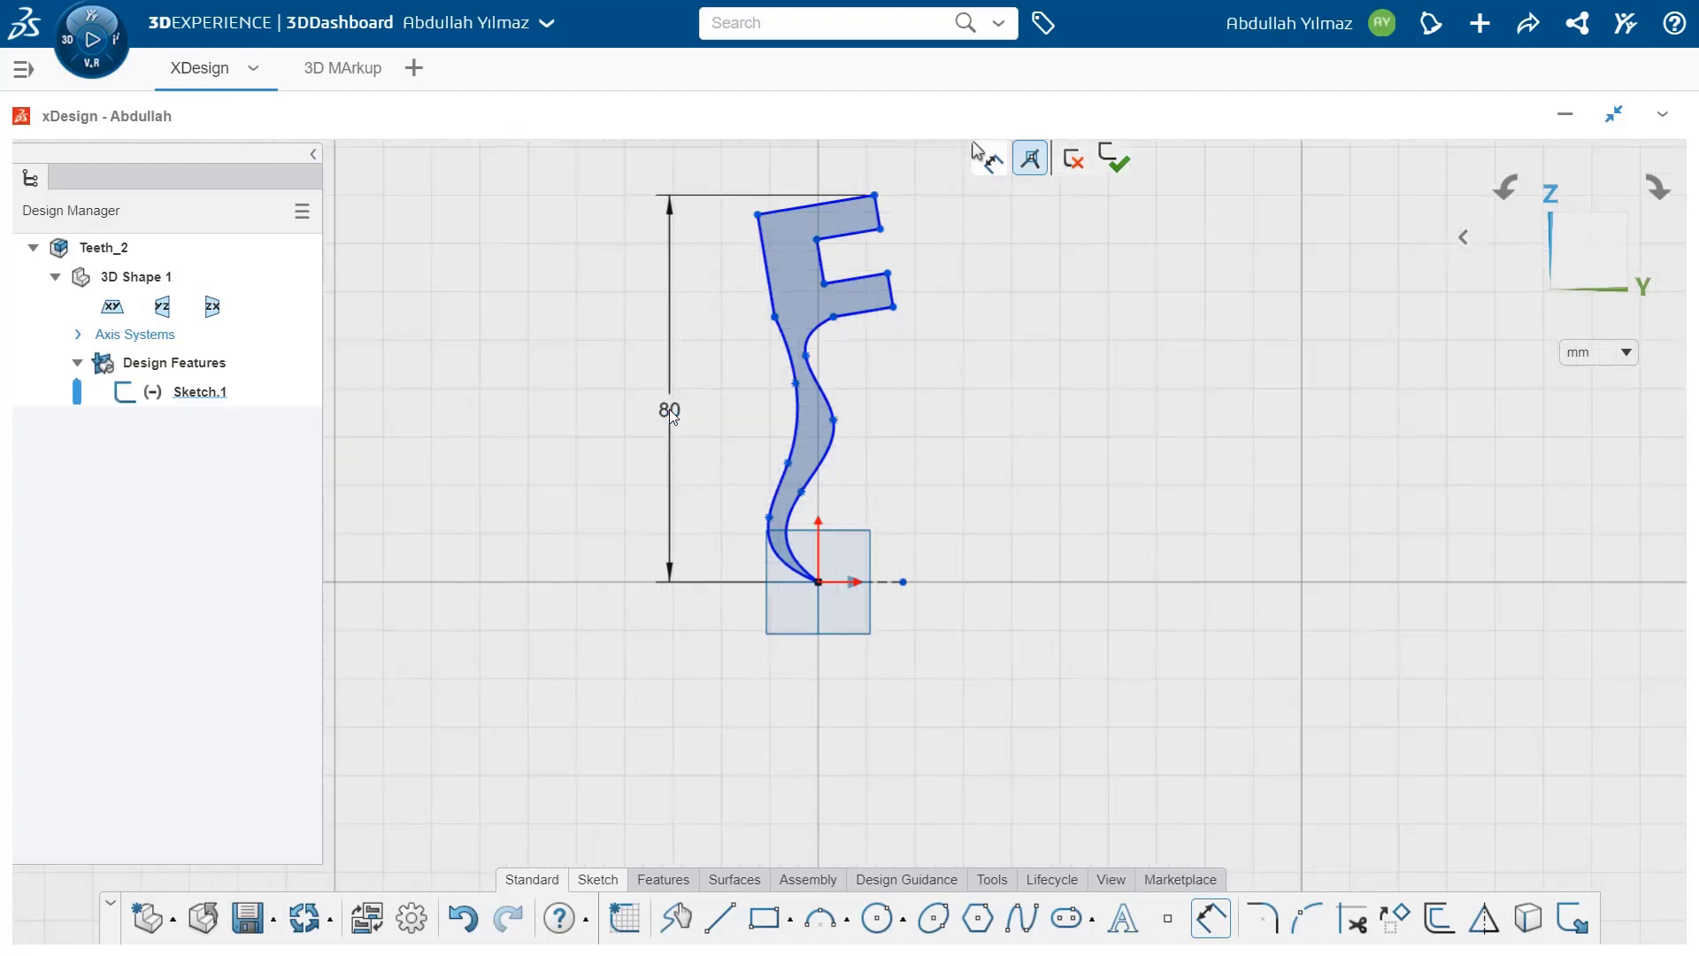
pyautogui.click(893, 292)
pyautogui.click(950, 272)
pyautogui.write('3')
pyautogui.press('Return')
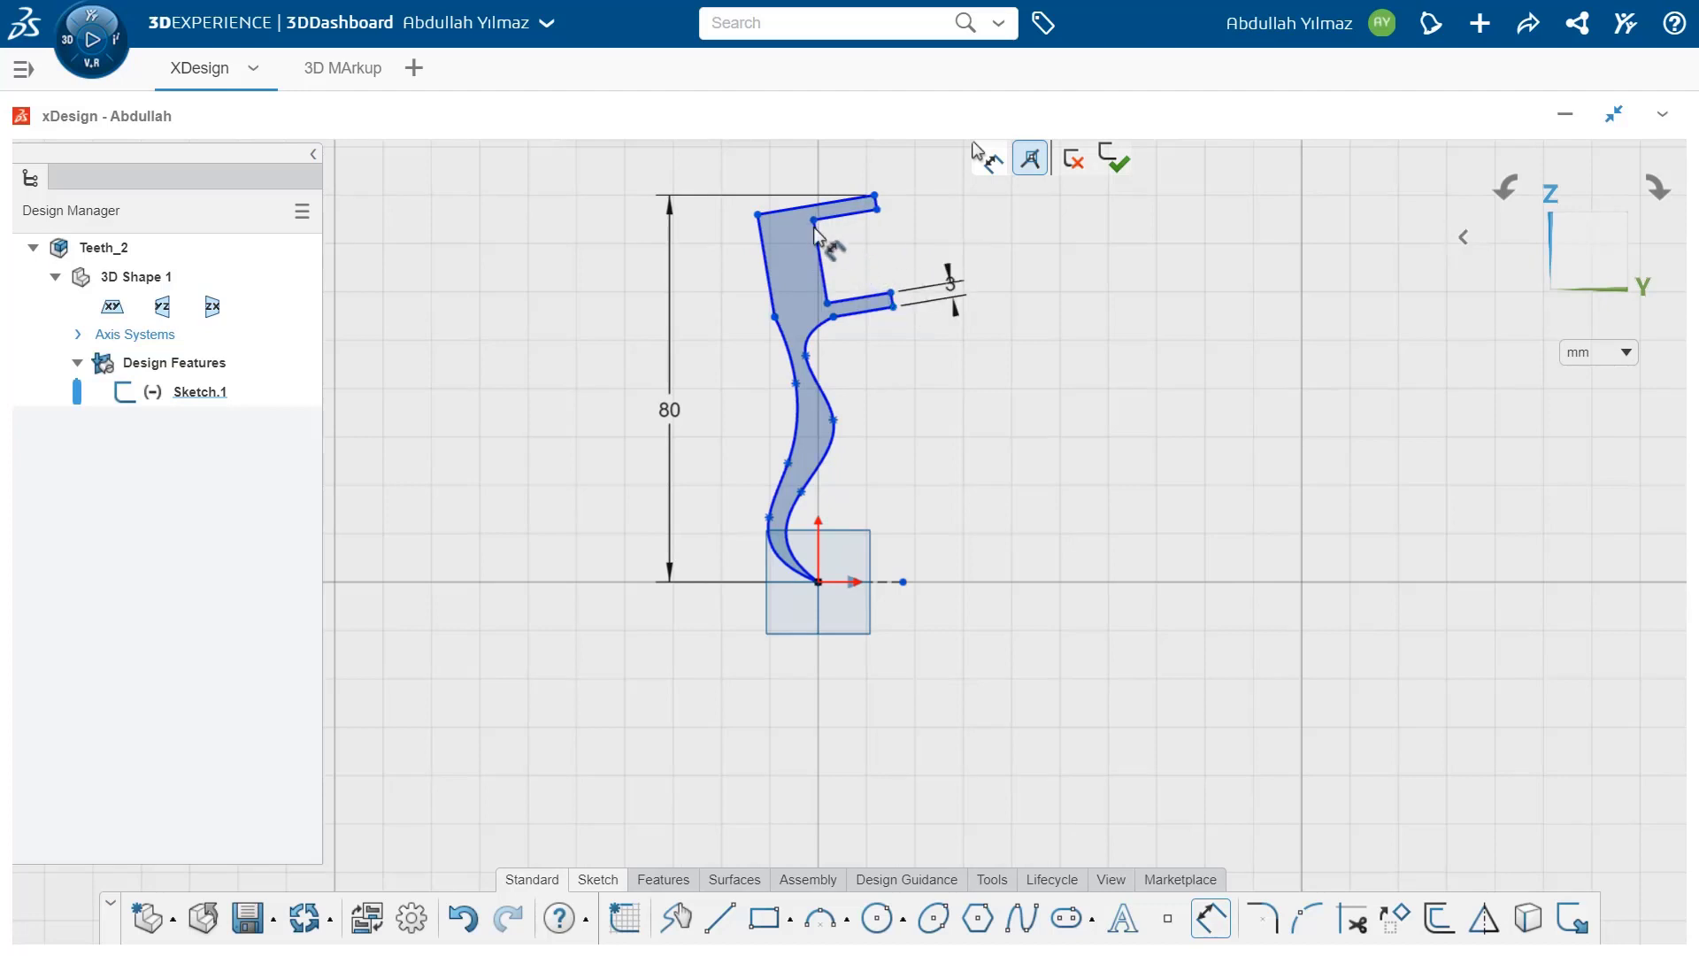
pyautogui.click(763, 254)
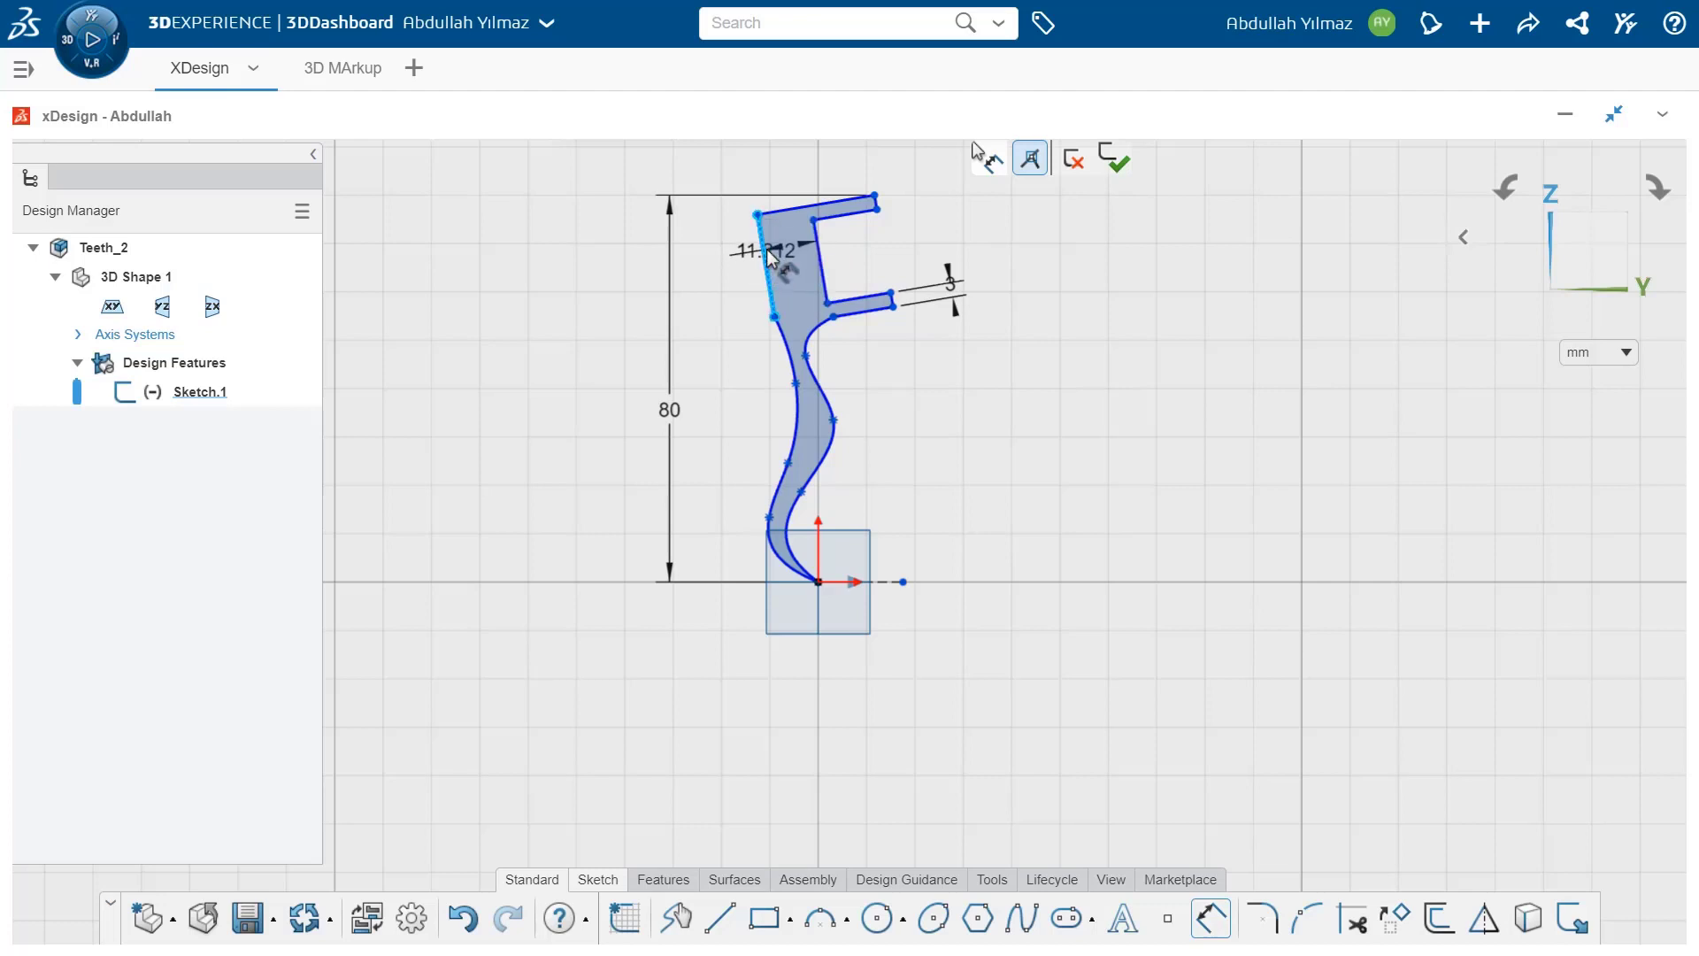
pyautogui.click(766, 173)
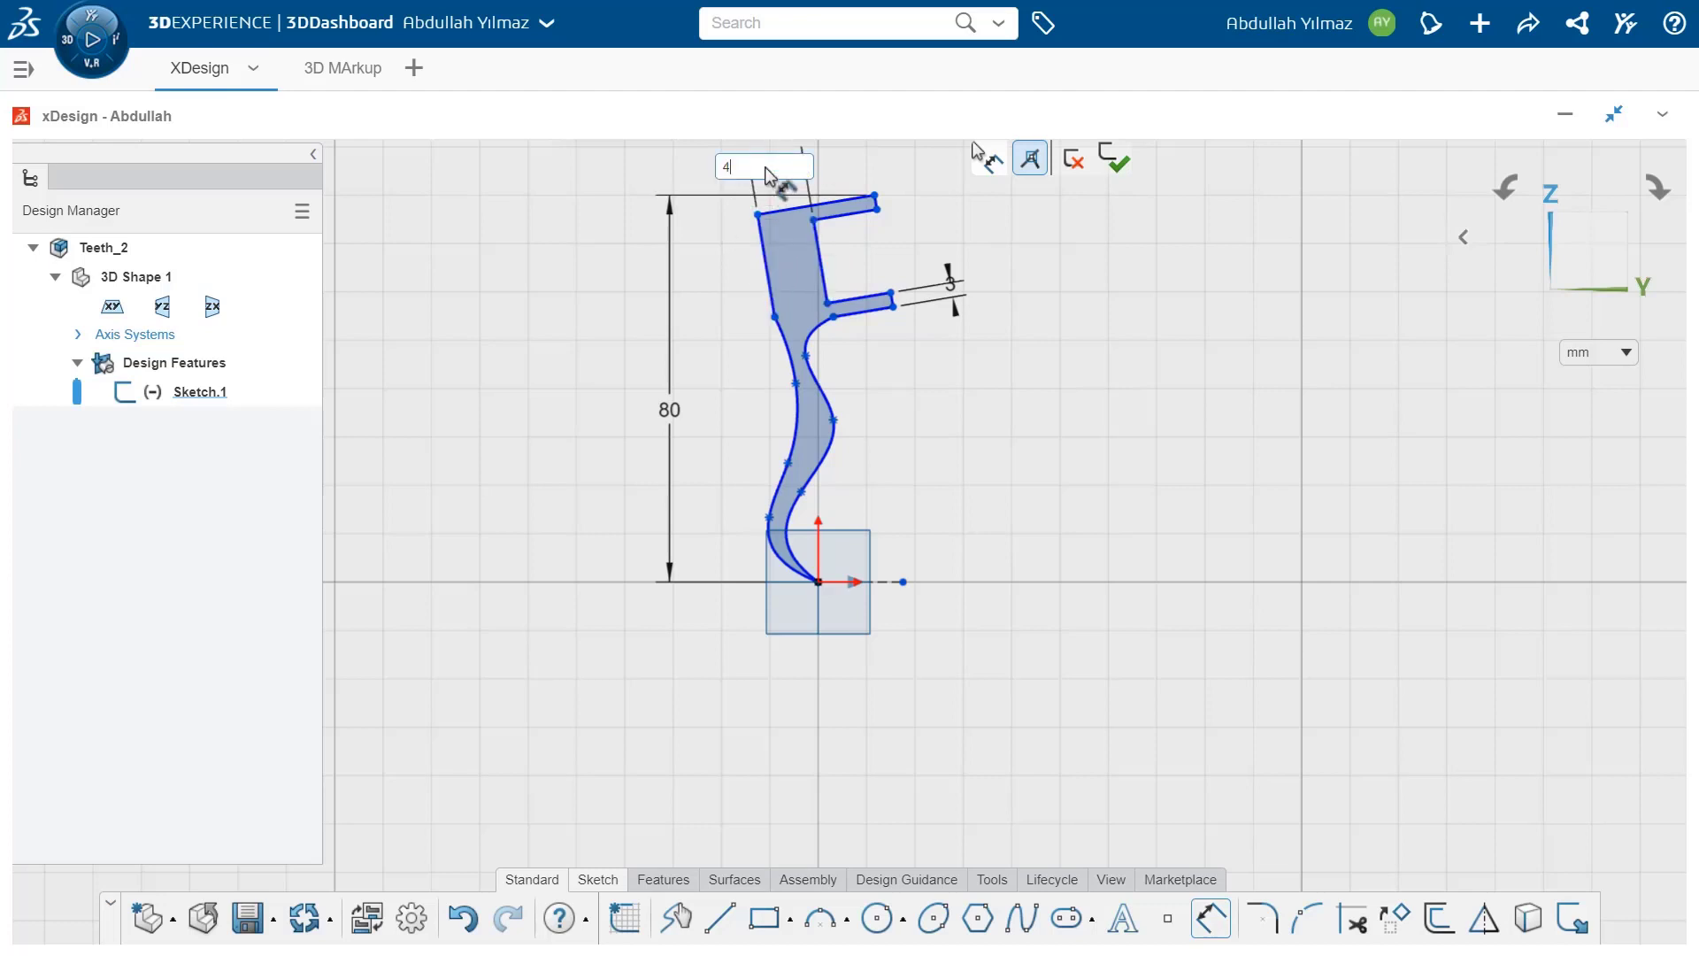
pyautogui.write('4')
pyautogui.press('Return')
pyautogui.scroll(2, 823, 231)
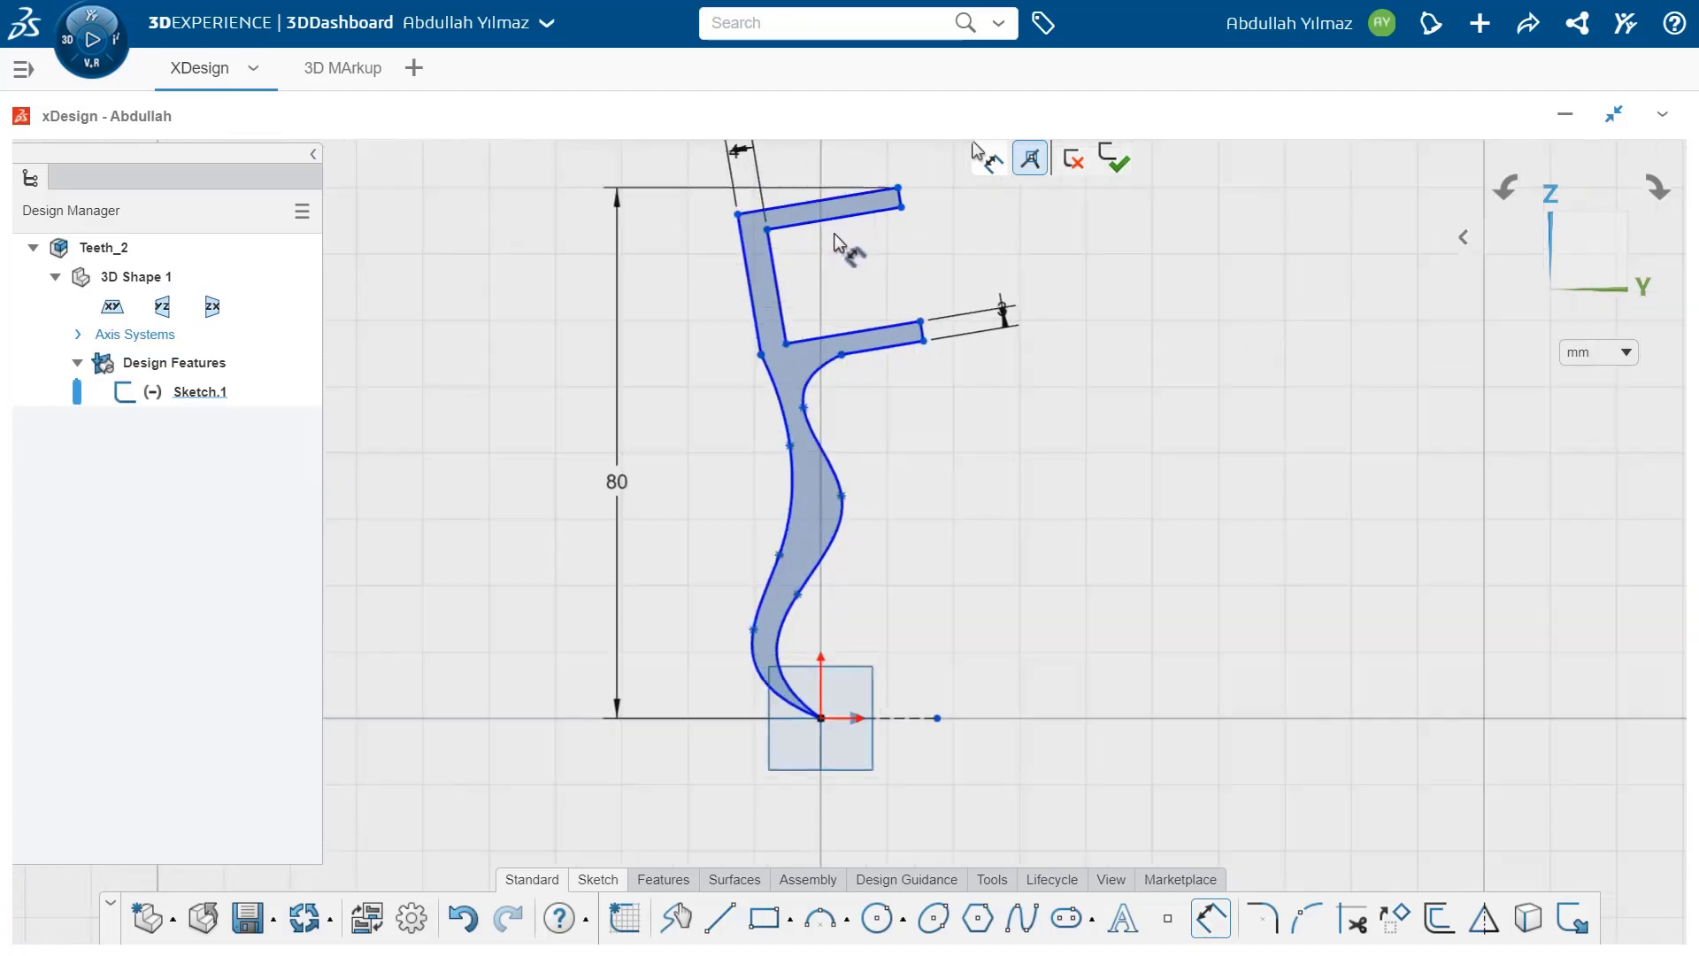
# - Apply a constraint between the two stem splines
pyautogui.click(841, 508)
pyautogui.click(788, 519)
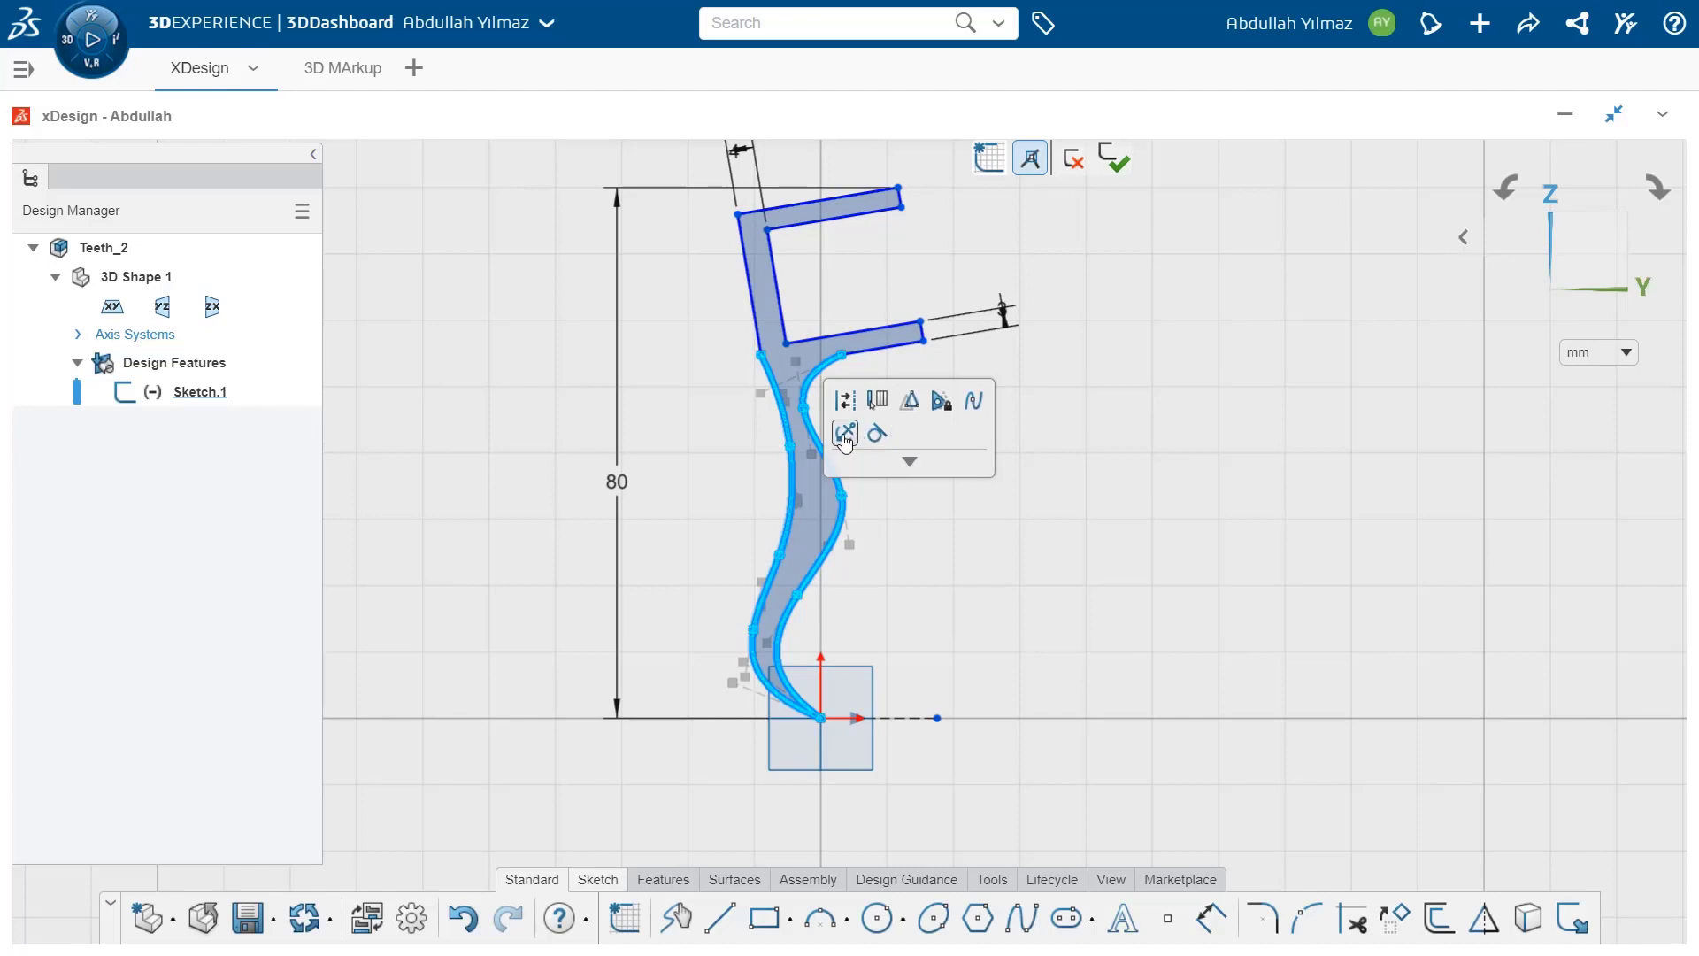
pyautogui.click(845, 435)
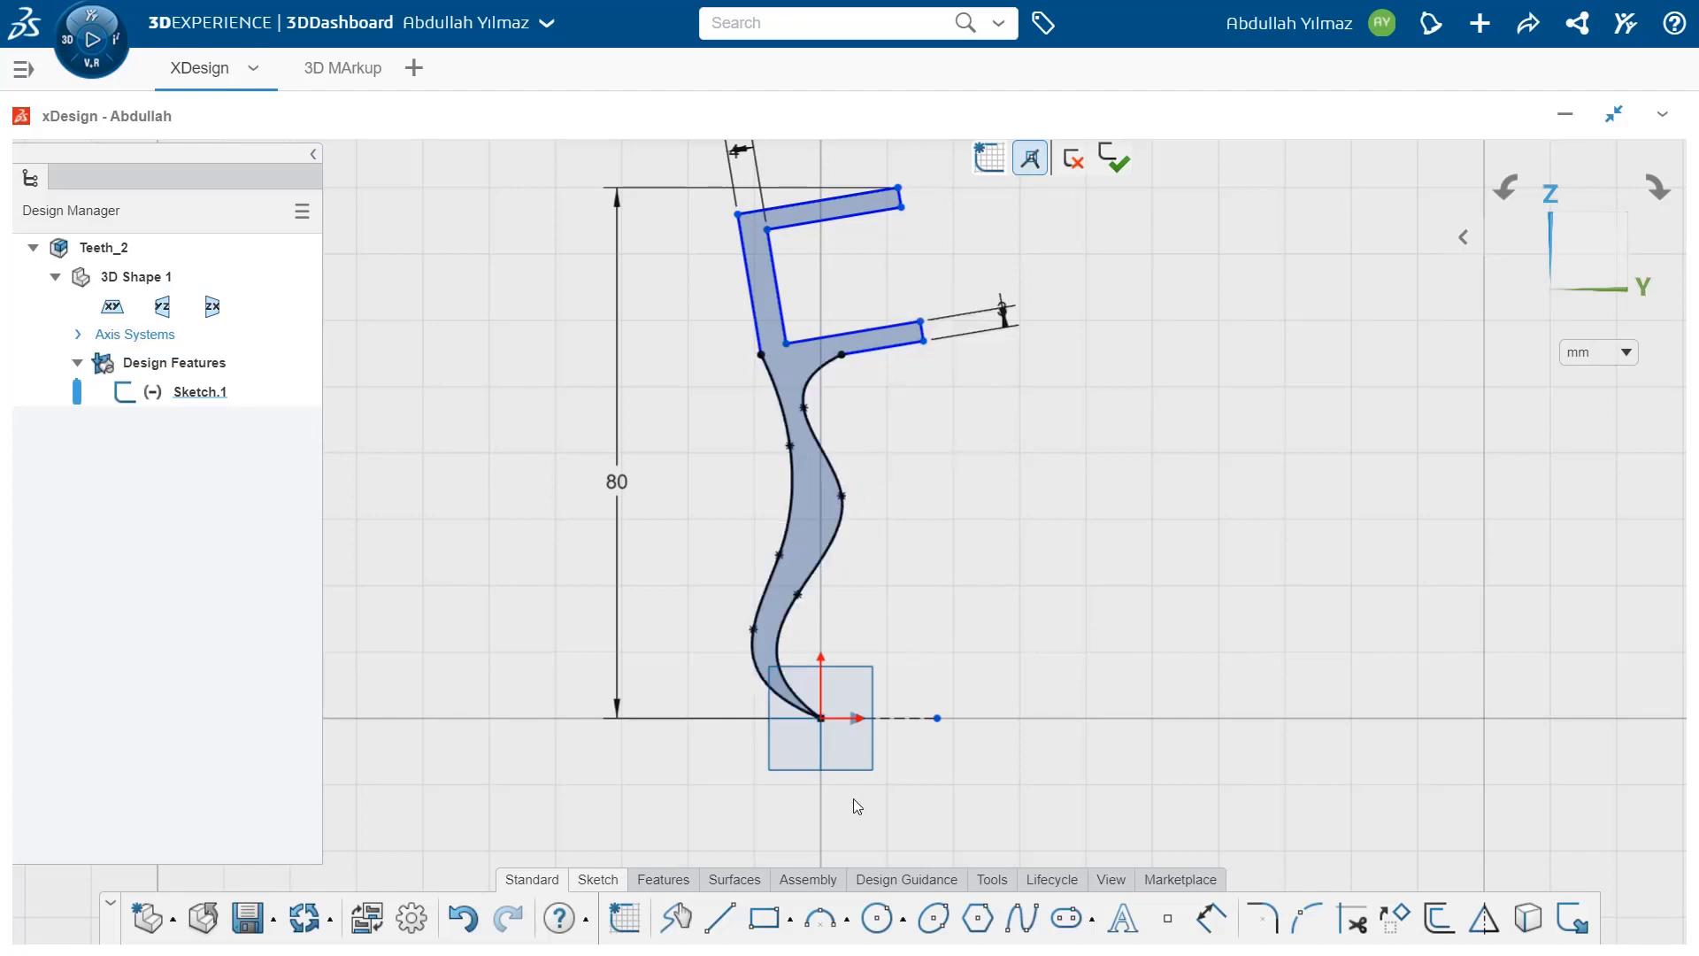
# - Dimension the lower arm's angle to 10° against the horizontal reference
pyautogui.click(1211, 918)
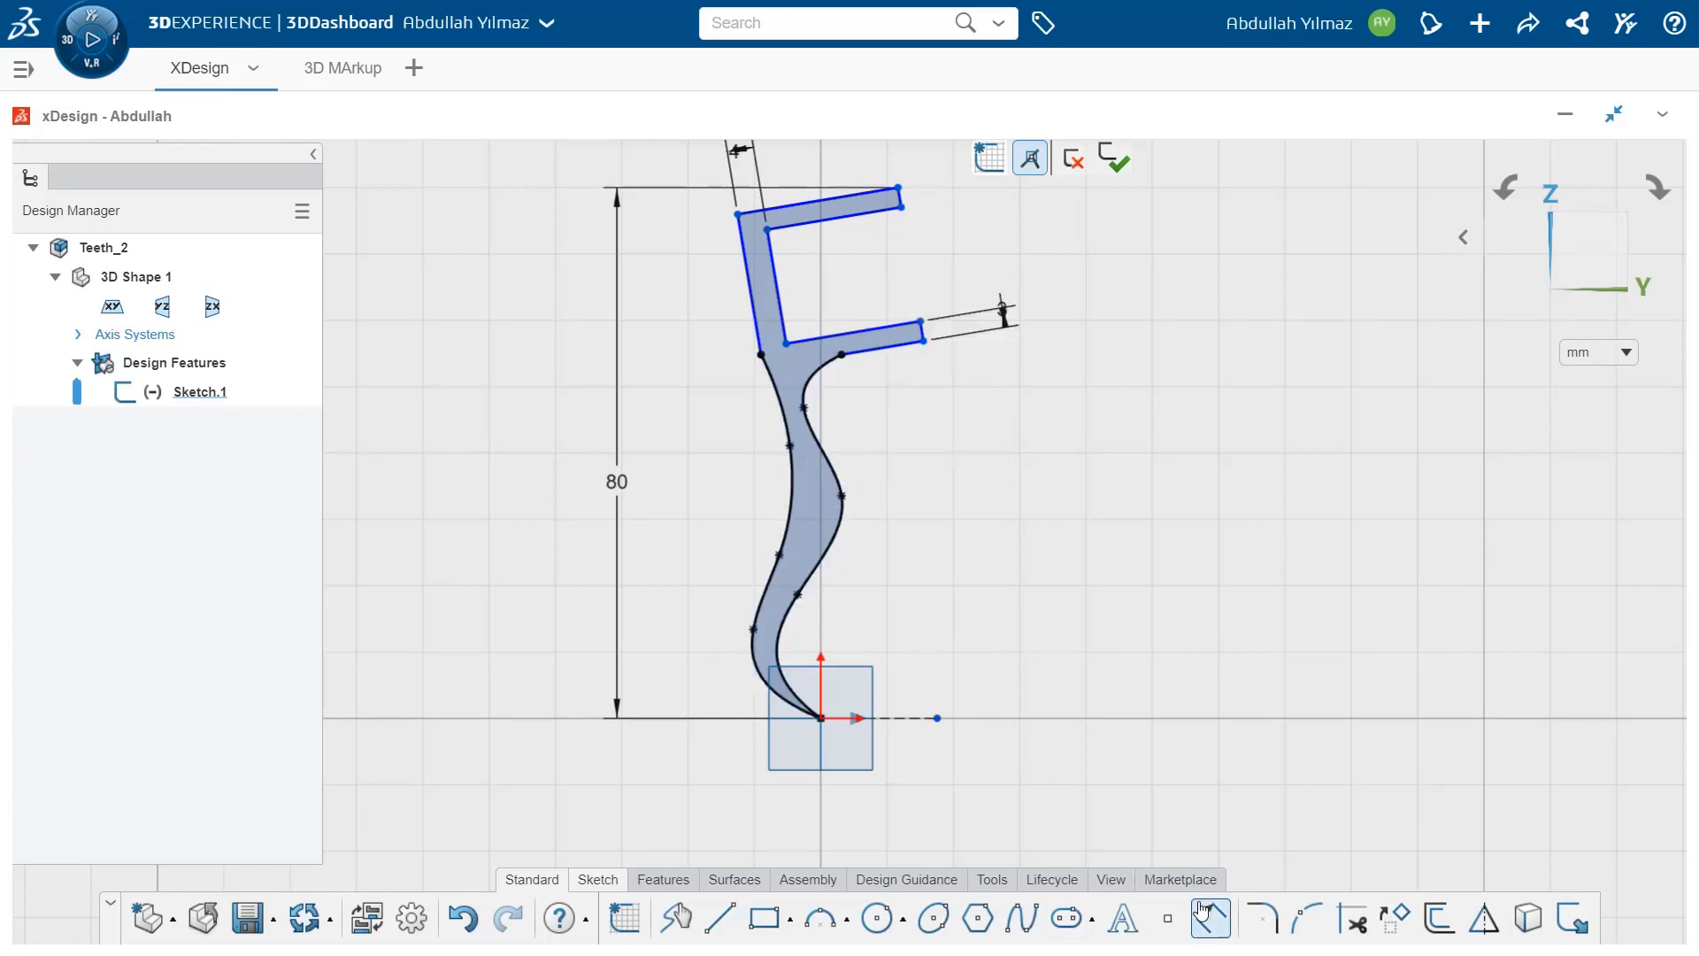
pyautogui.click(885, 348)
pyautogui.click(921, 717)
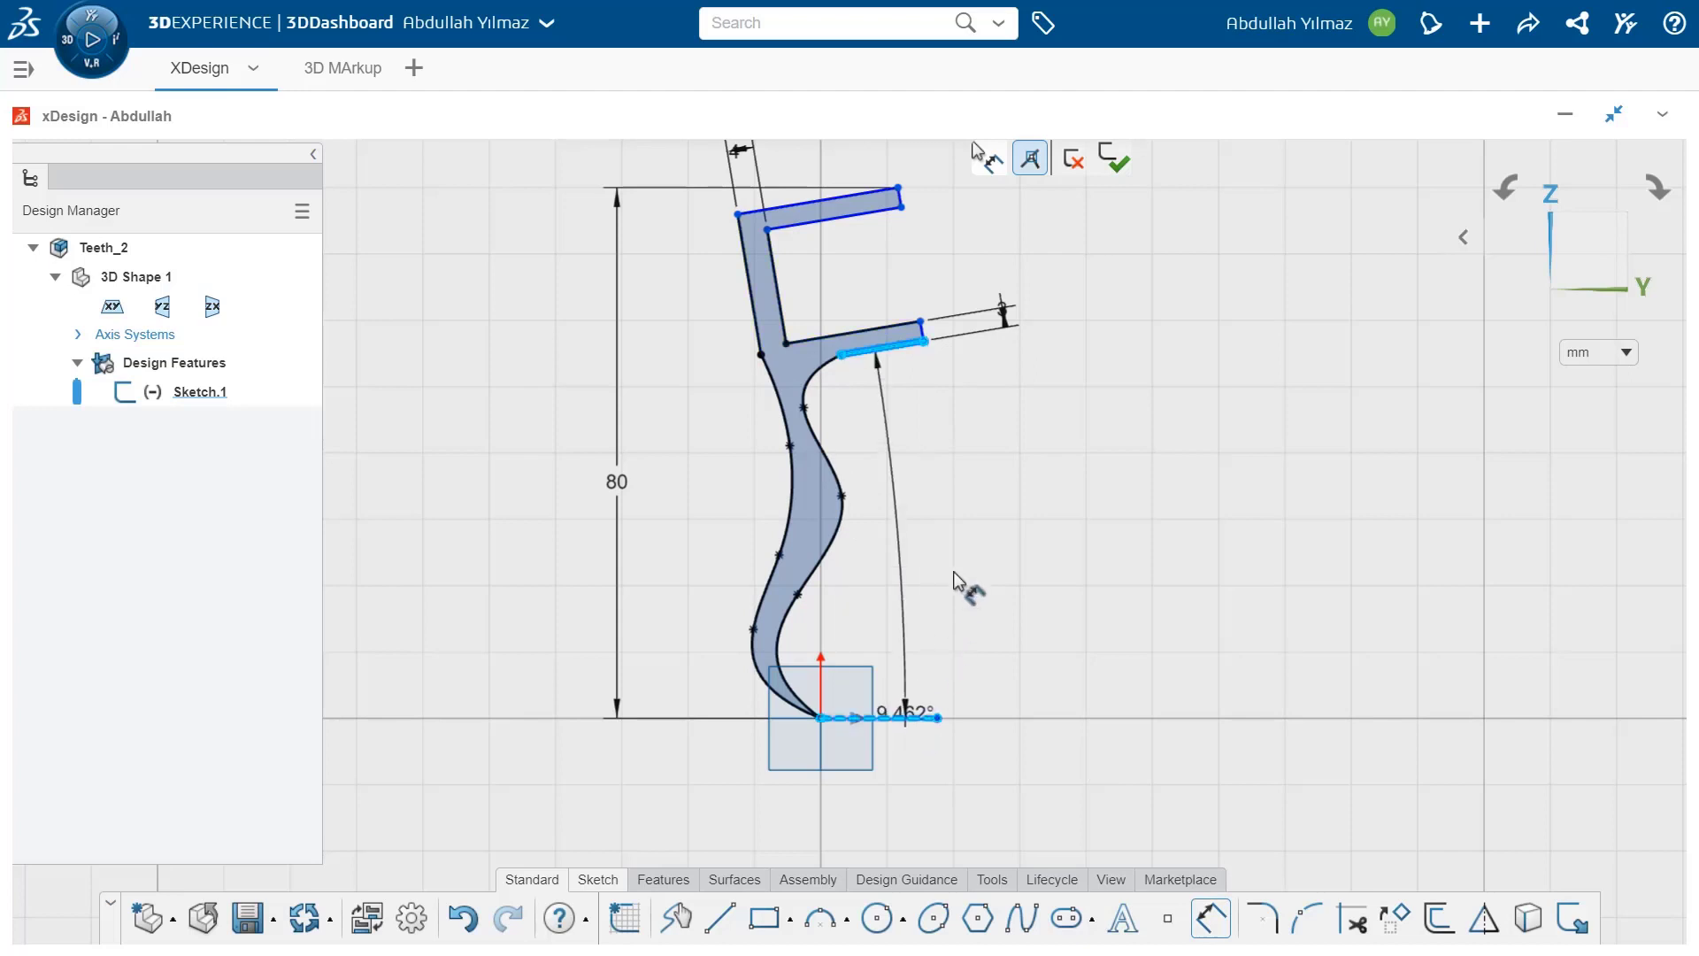
pyautogui.click(936, 487)
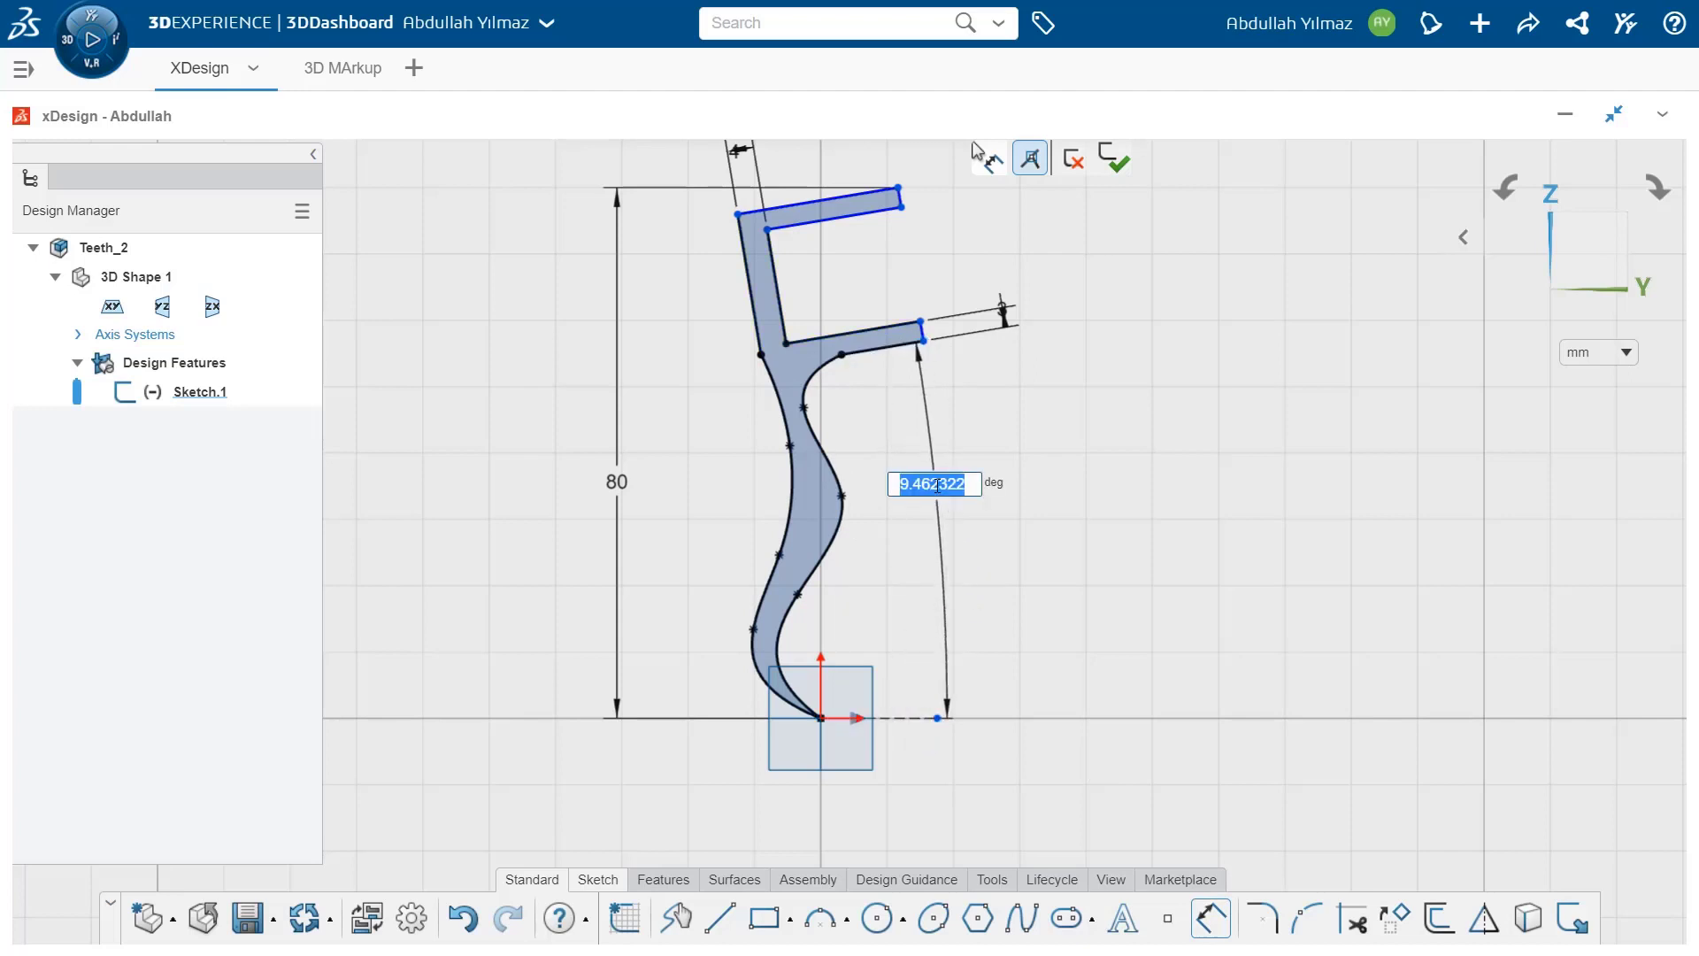
pyautogui.write('10')
pyautogui.press('Return')
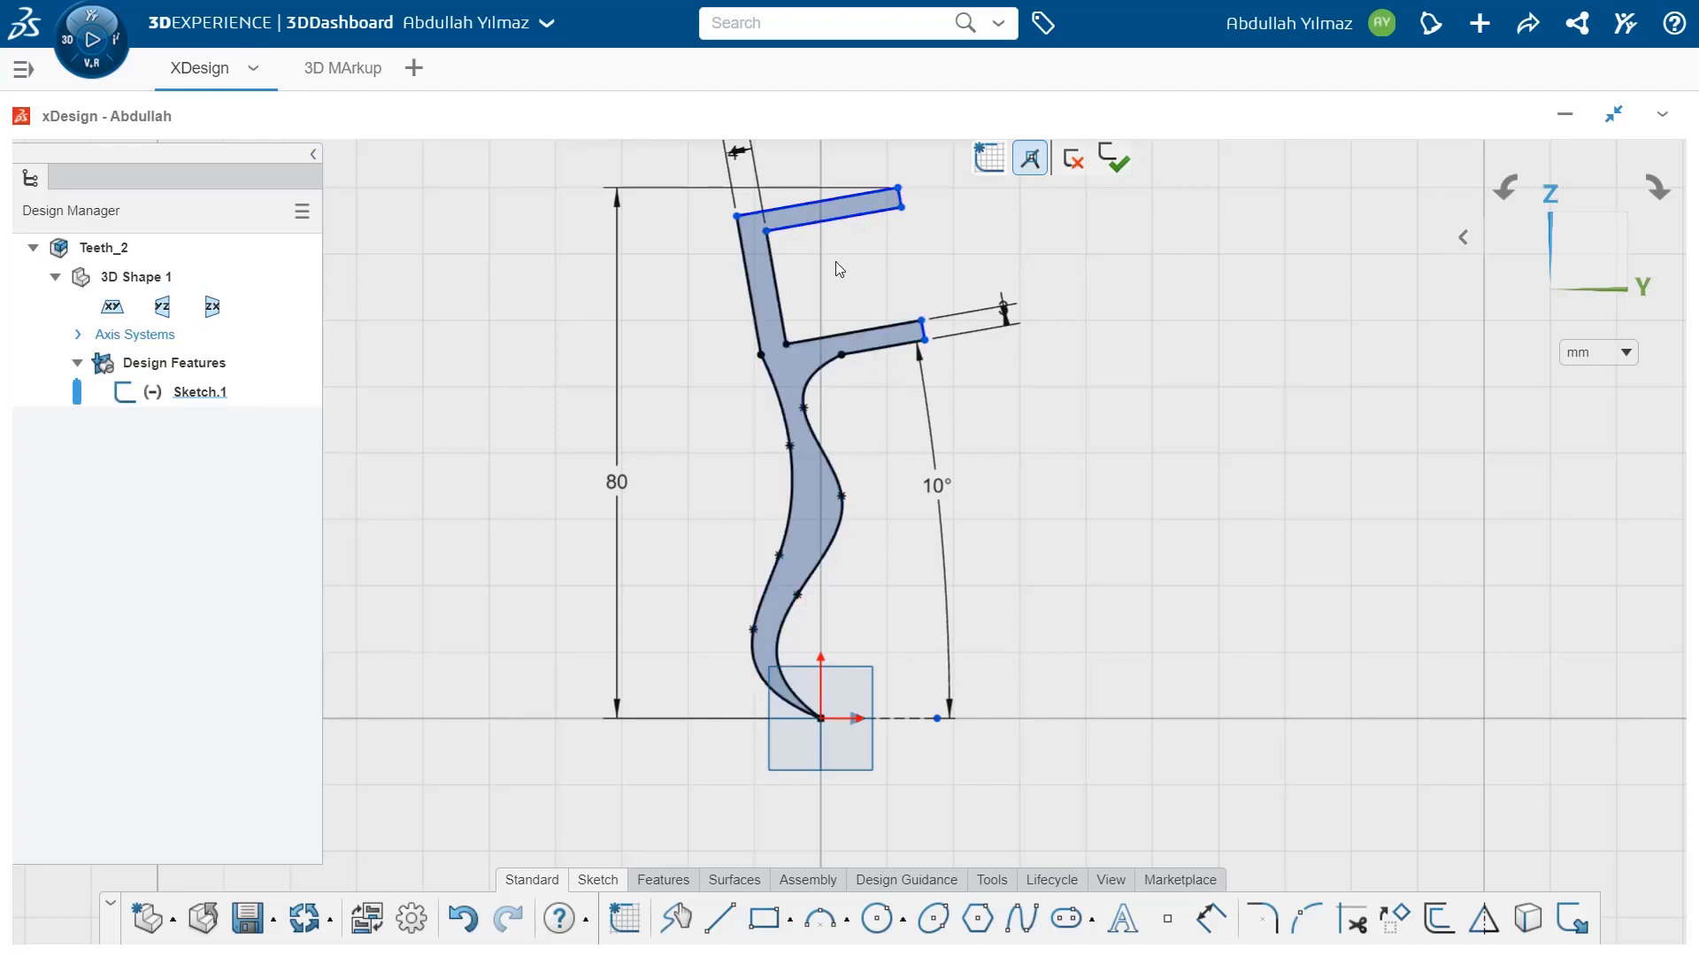
# - Set the top arm's length to 20 mm and exit the sketch
pyautogui.scroll(-1, 874, 244)
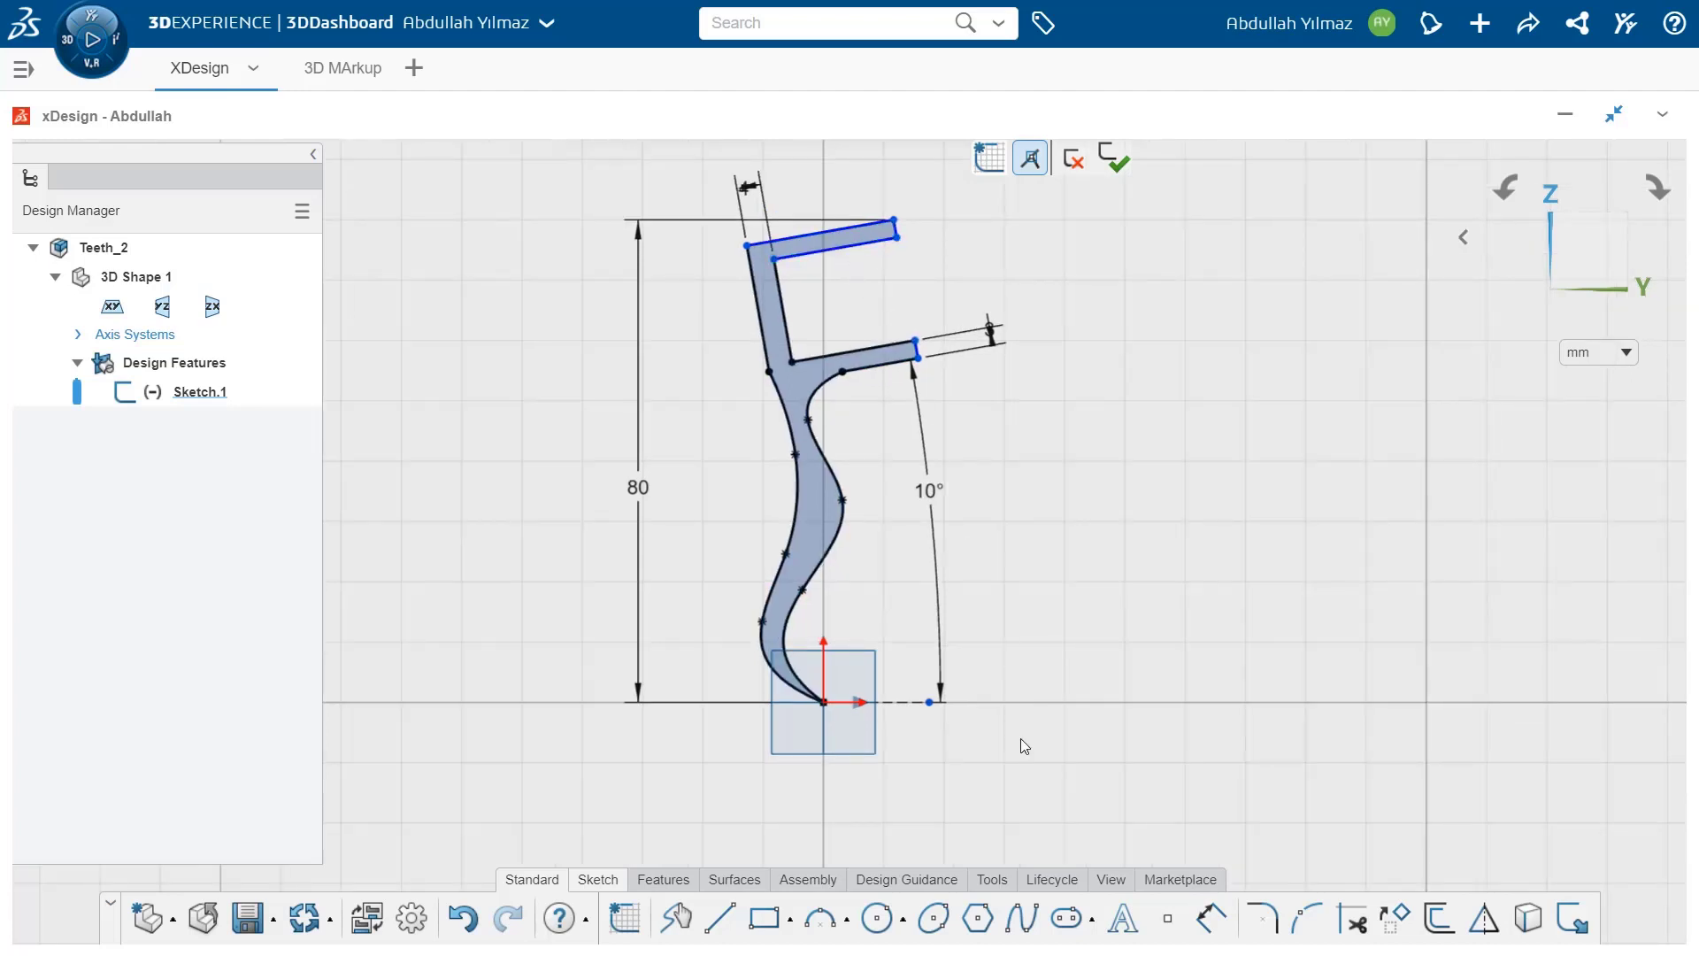
pyautogui.click(1200, 916)
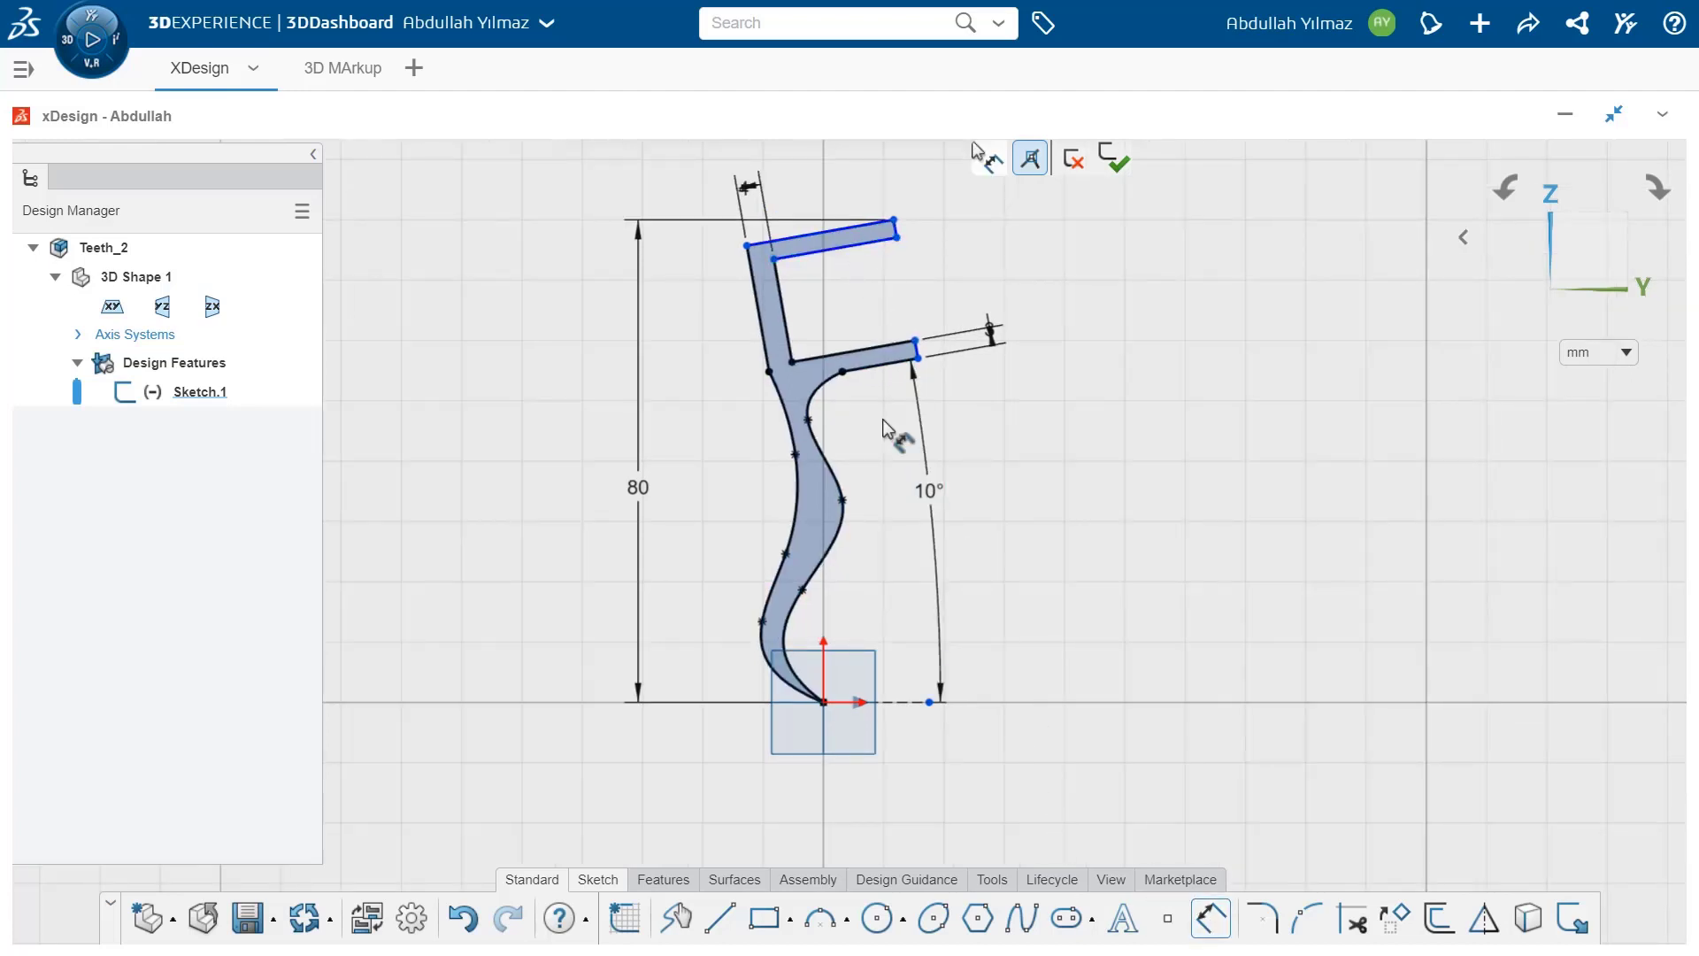
pyautogui.click(832, 250)
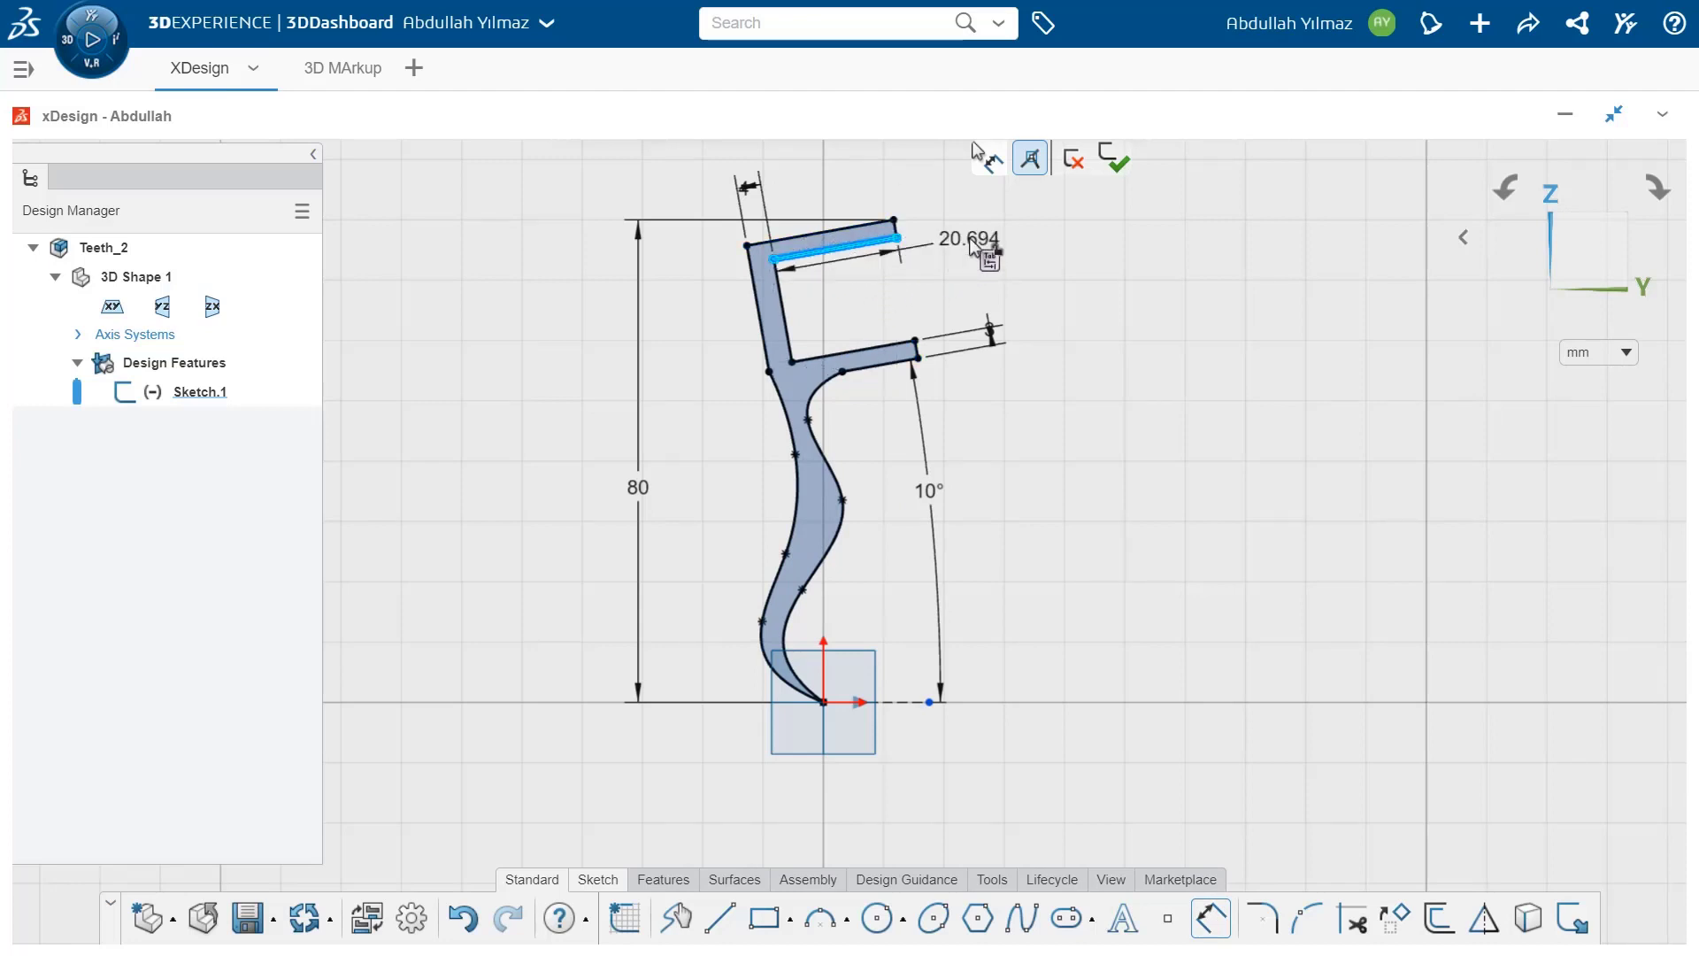
pyautogui.click(971, 239)
pyautogui.write('20')
pyautogui.press('Return')
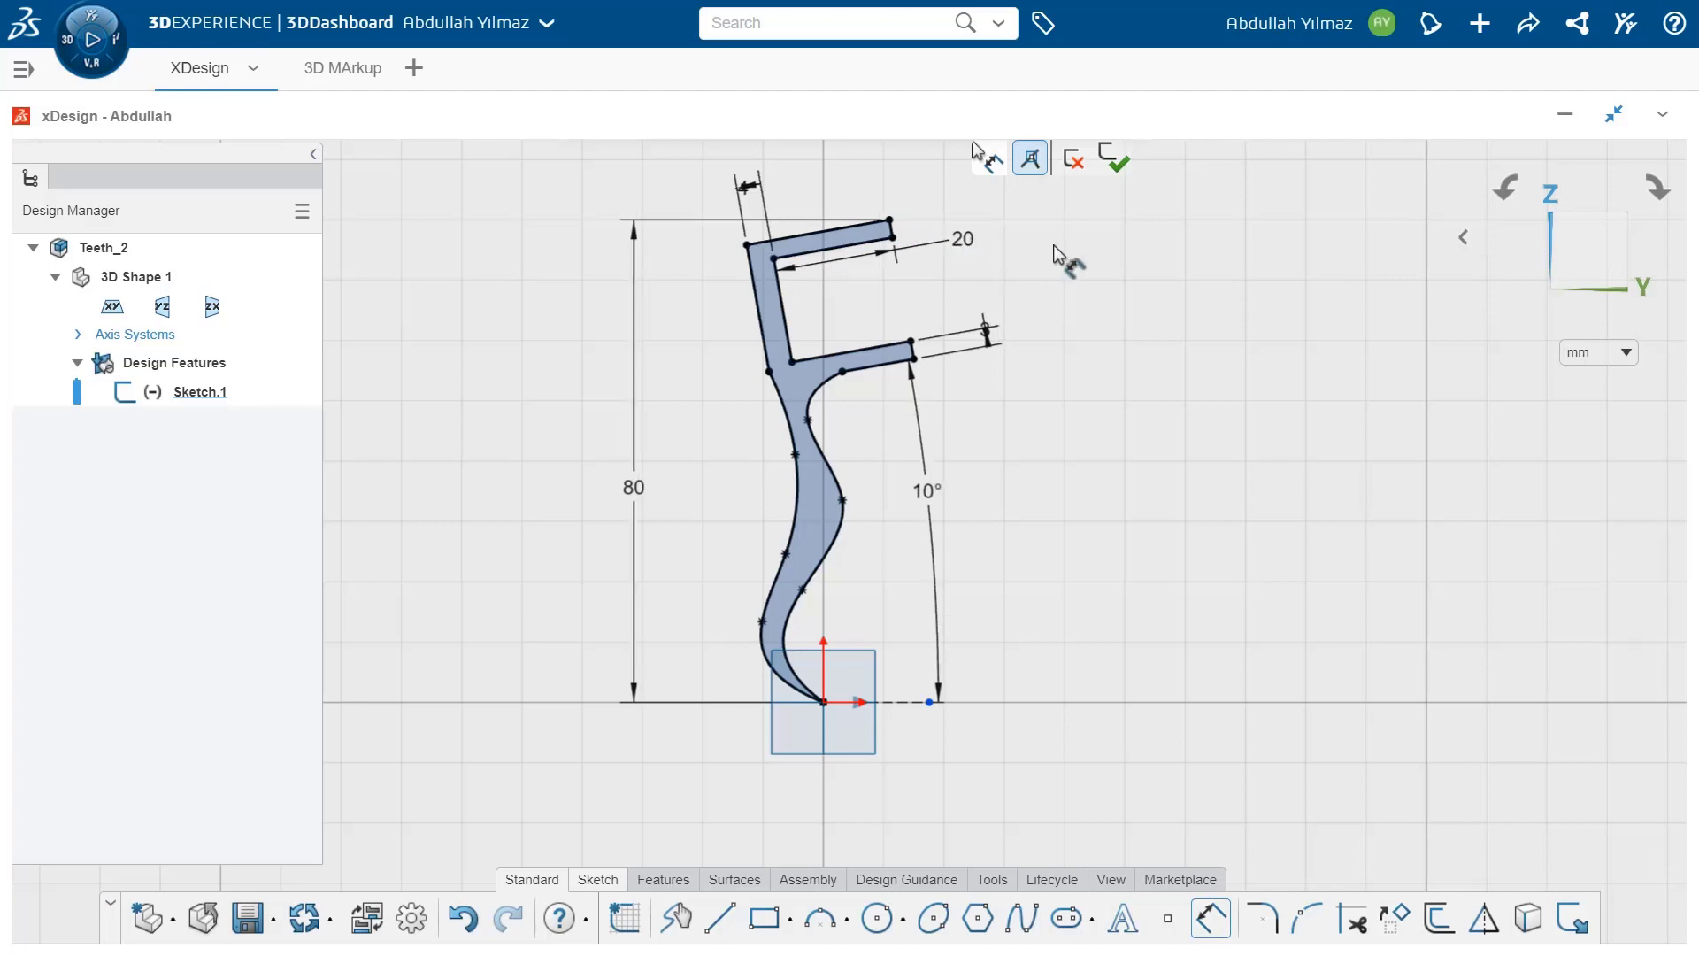
pyautogui.click(1113, 159)
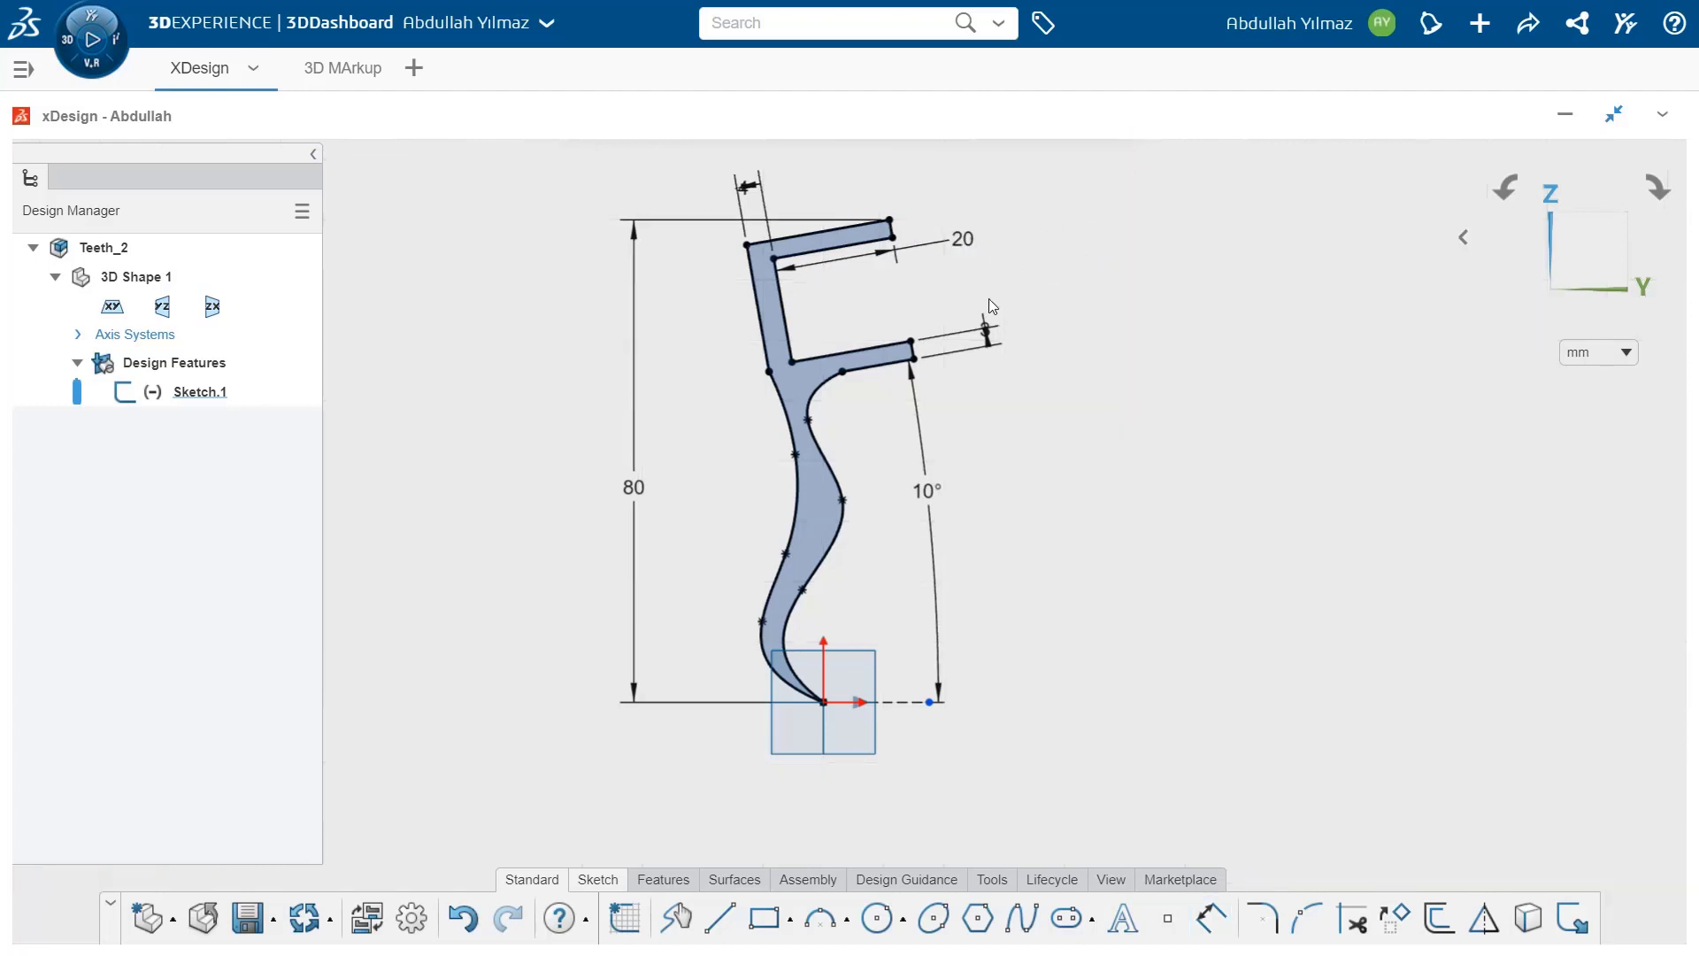
# - Reopen Sketch.1 and add a construction line bridging the top and lower arms
pyautogui.click(227, 388)
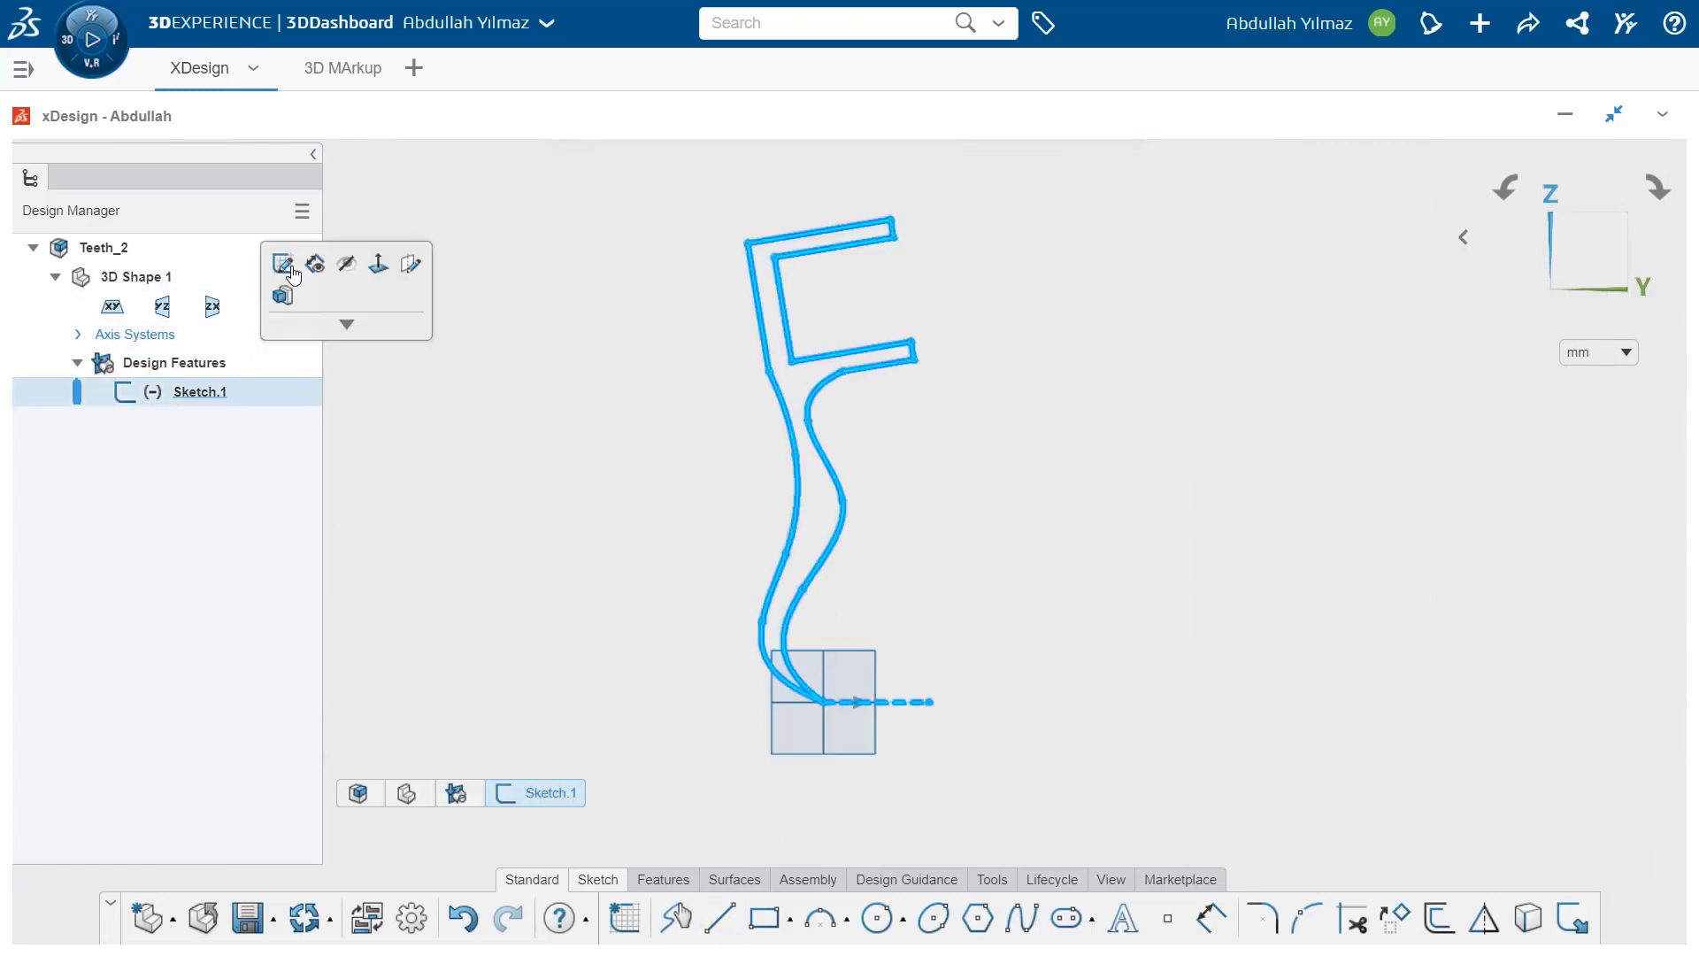
pyautogui.click(282, 264)
pyautogui.click(720, 918)
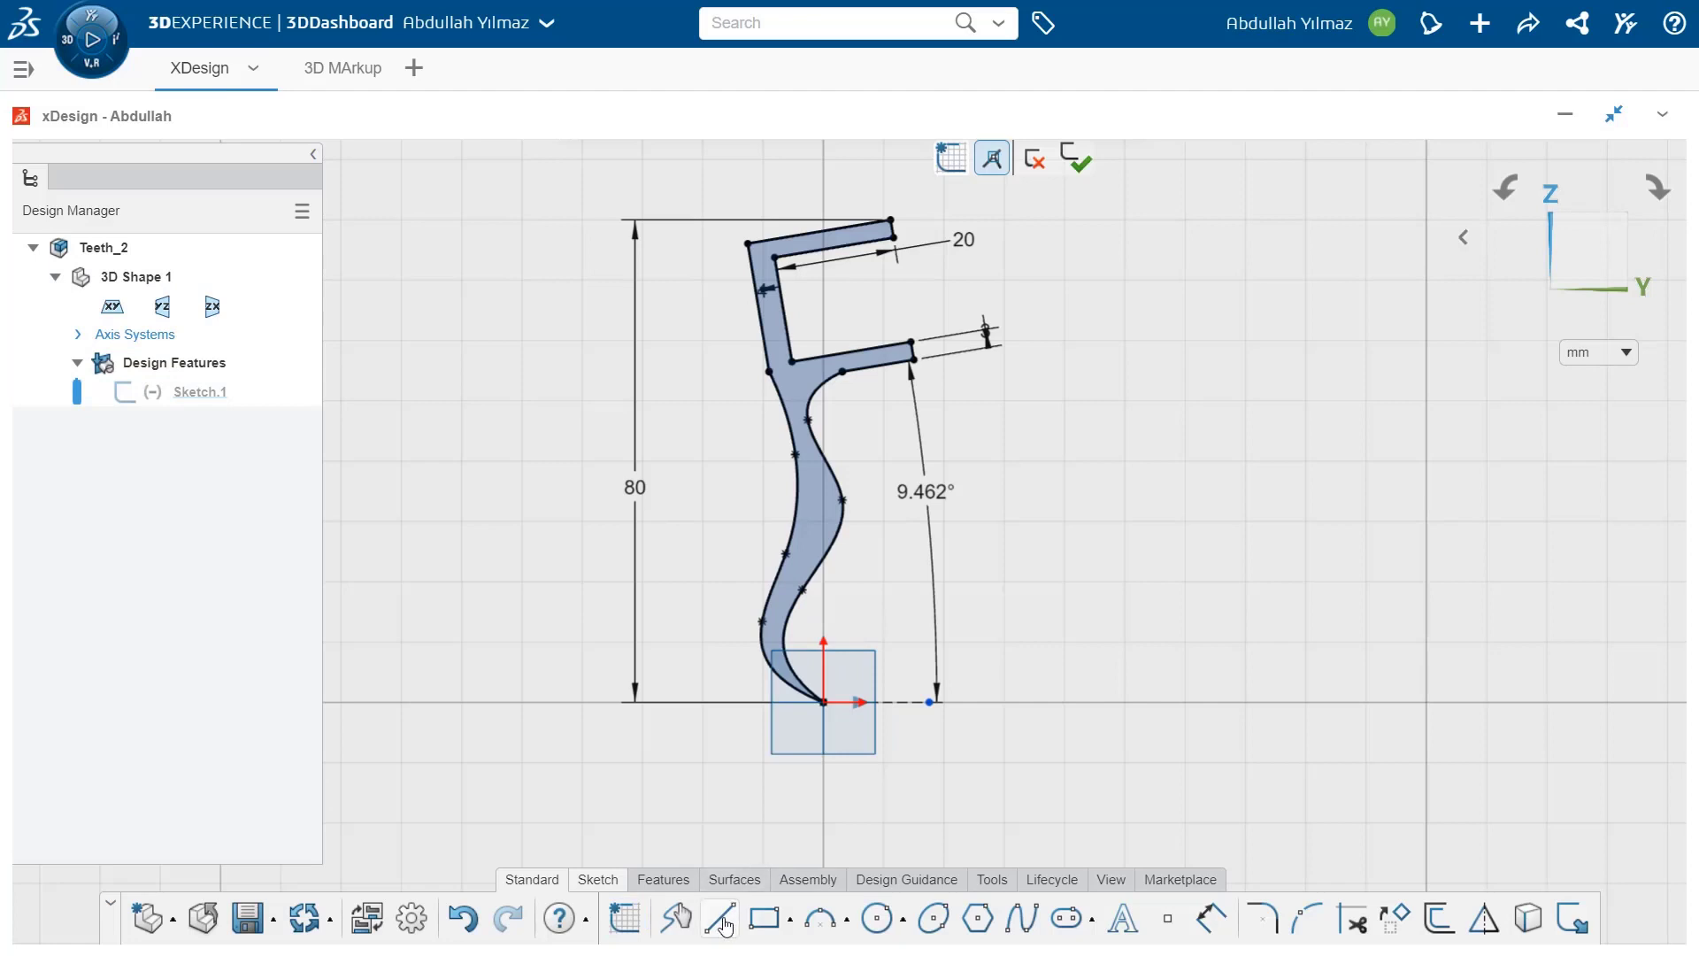
pyautogui.click(870, 242)
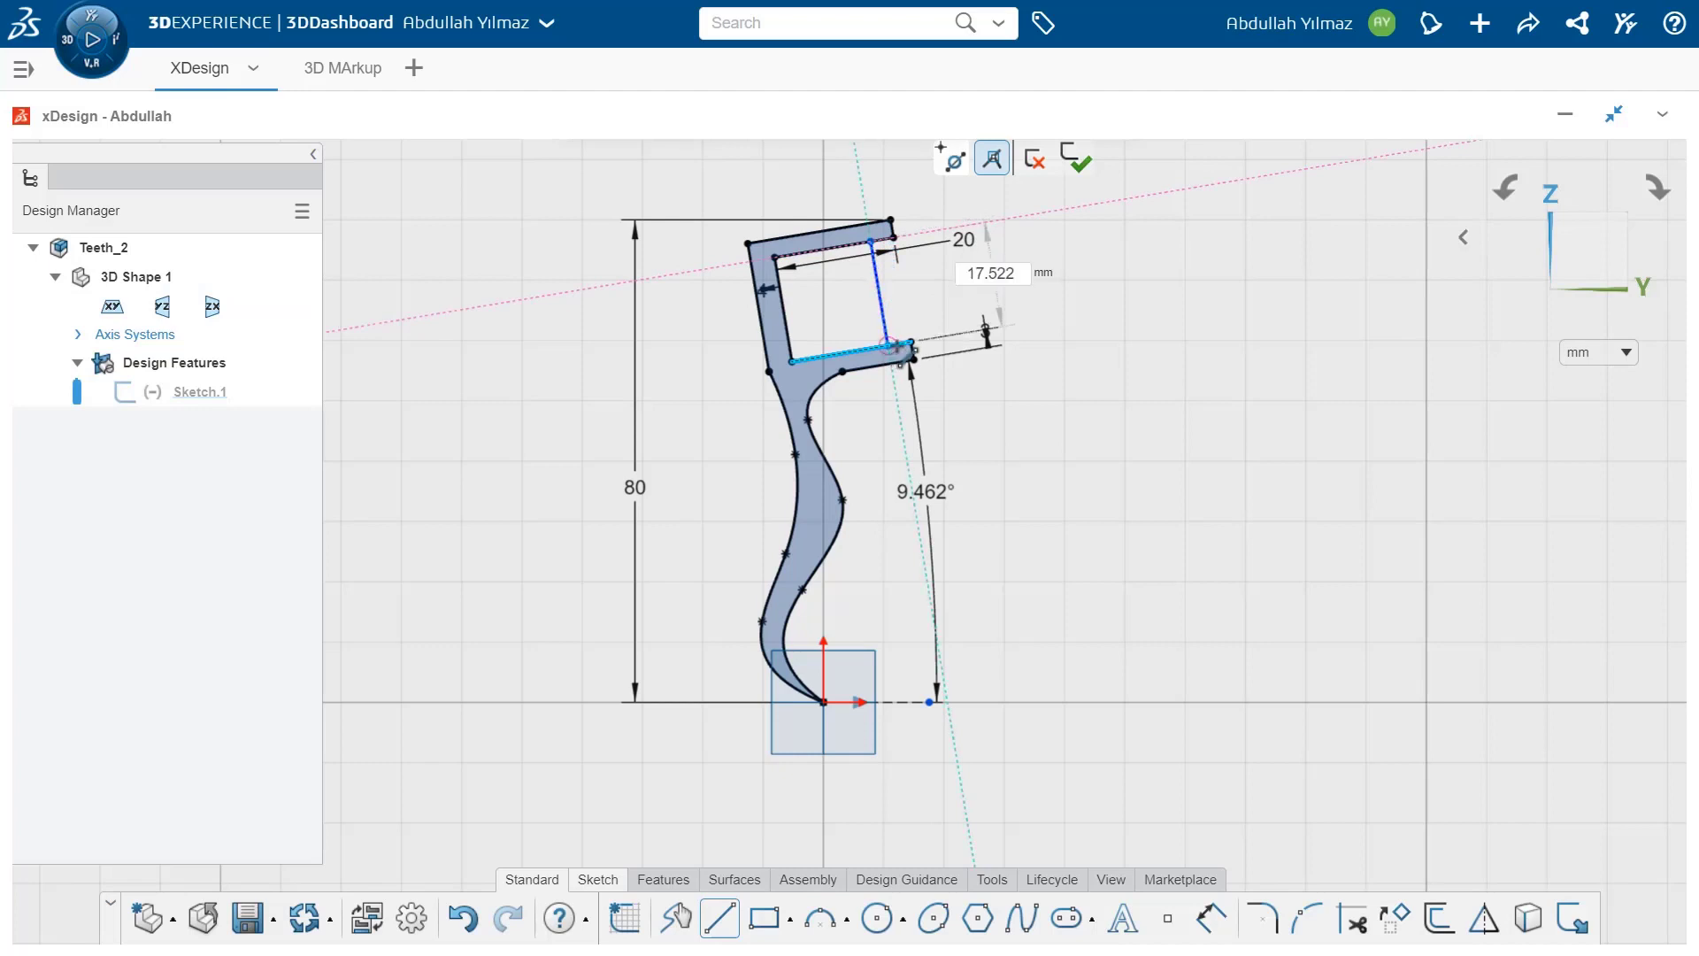
pyautogui.click(888, 346)
pyautogui.press('Escape')
pyautogui.click(876, 299)
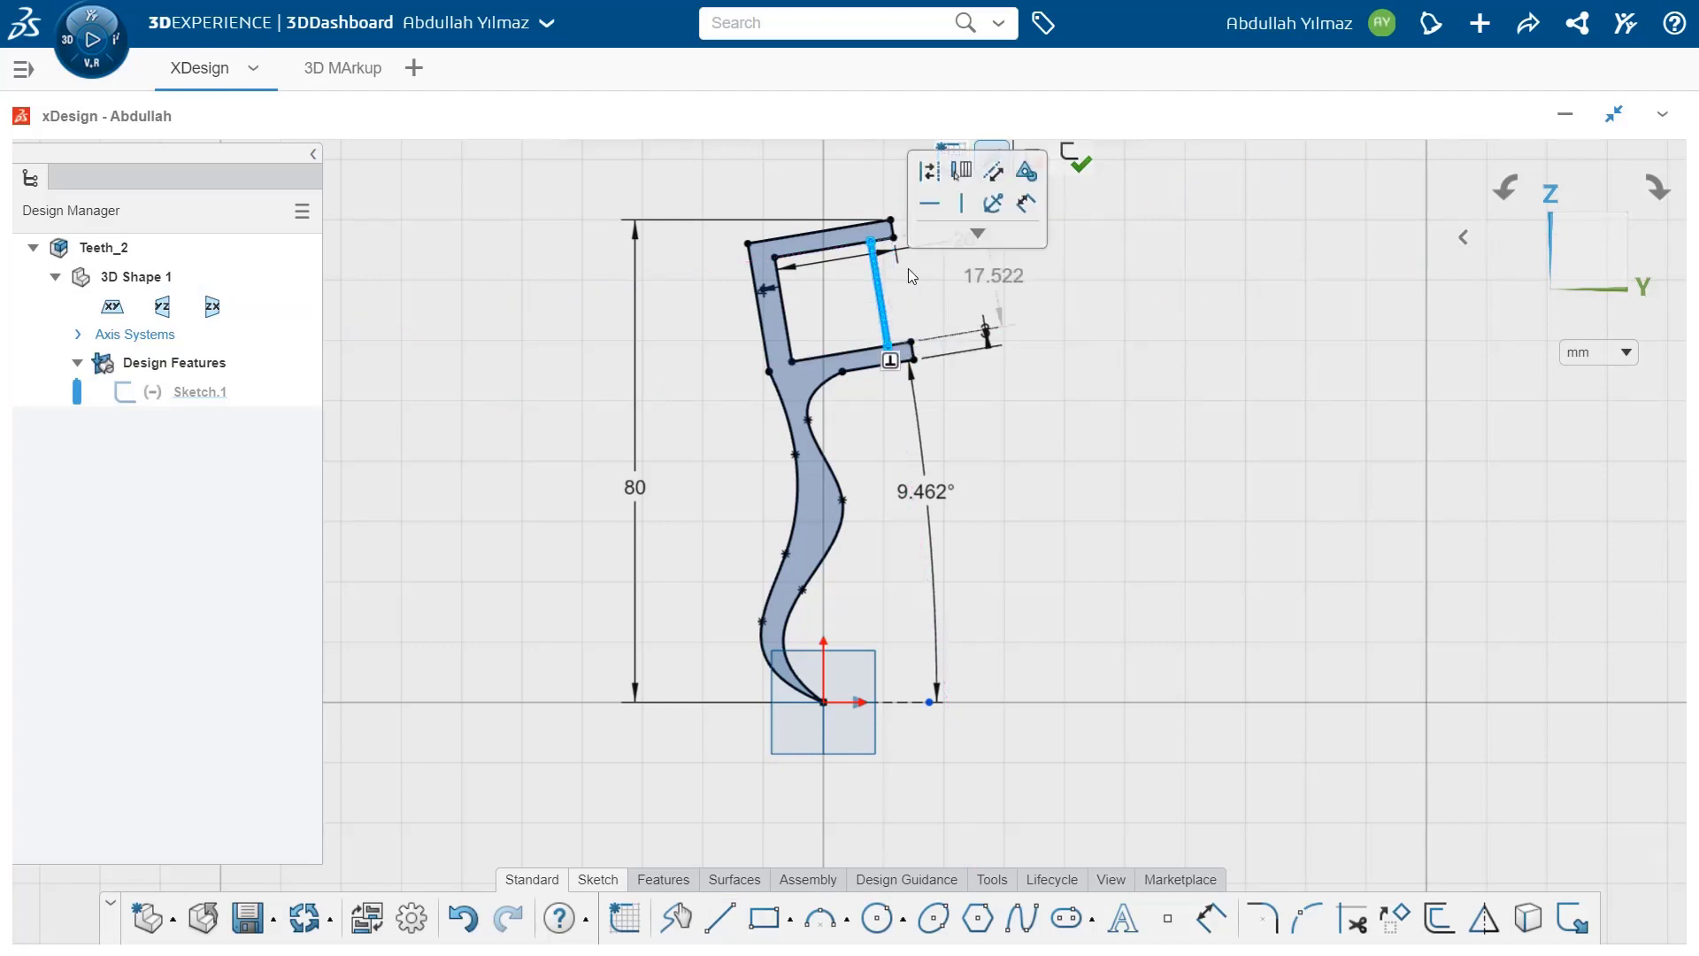
pyautogui.click(929, 174)
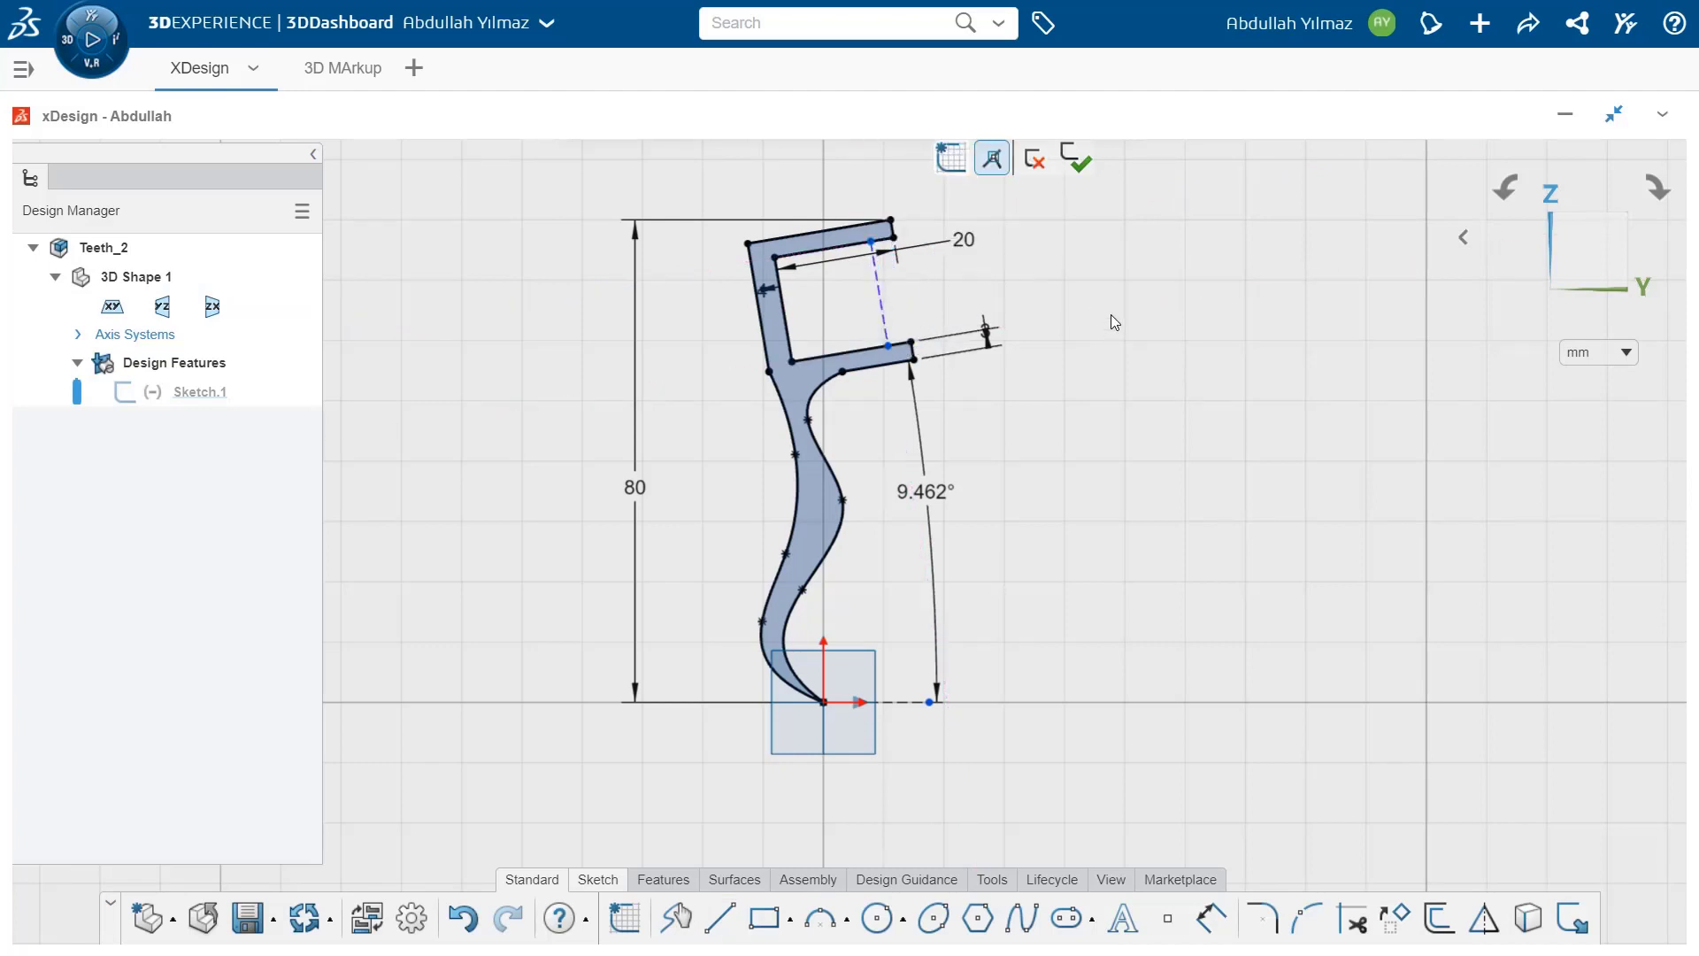
# - Dimension the bridging construction line to 4 mm
pyautogui.click(1210, 918)
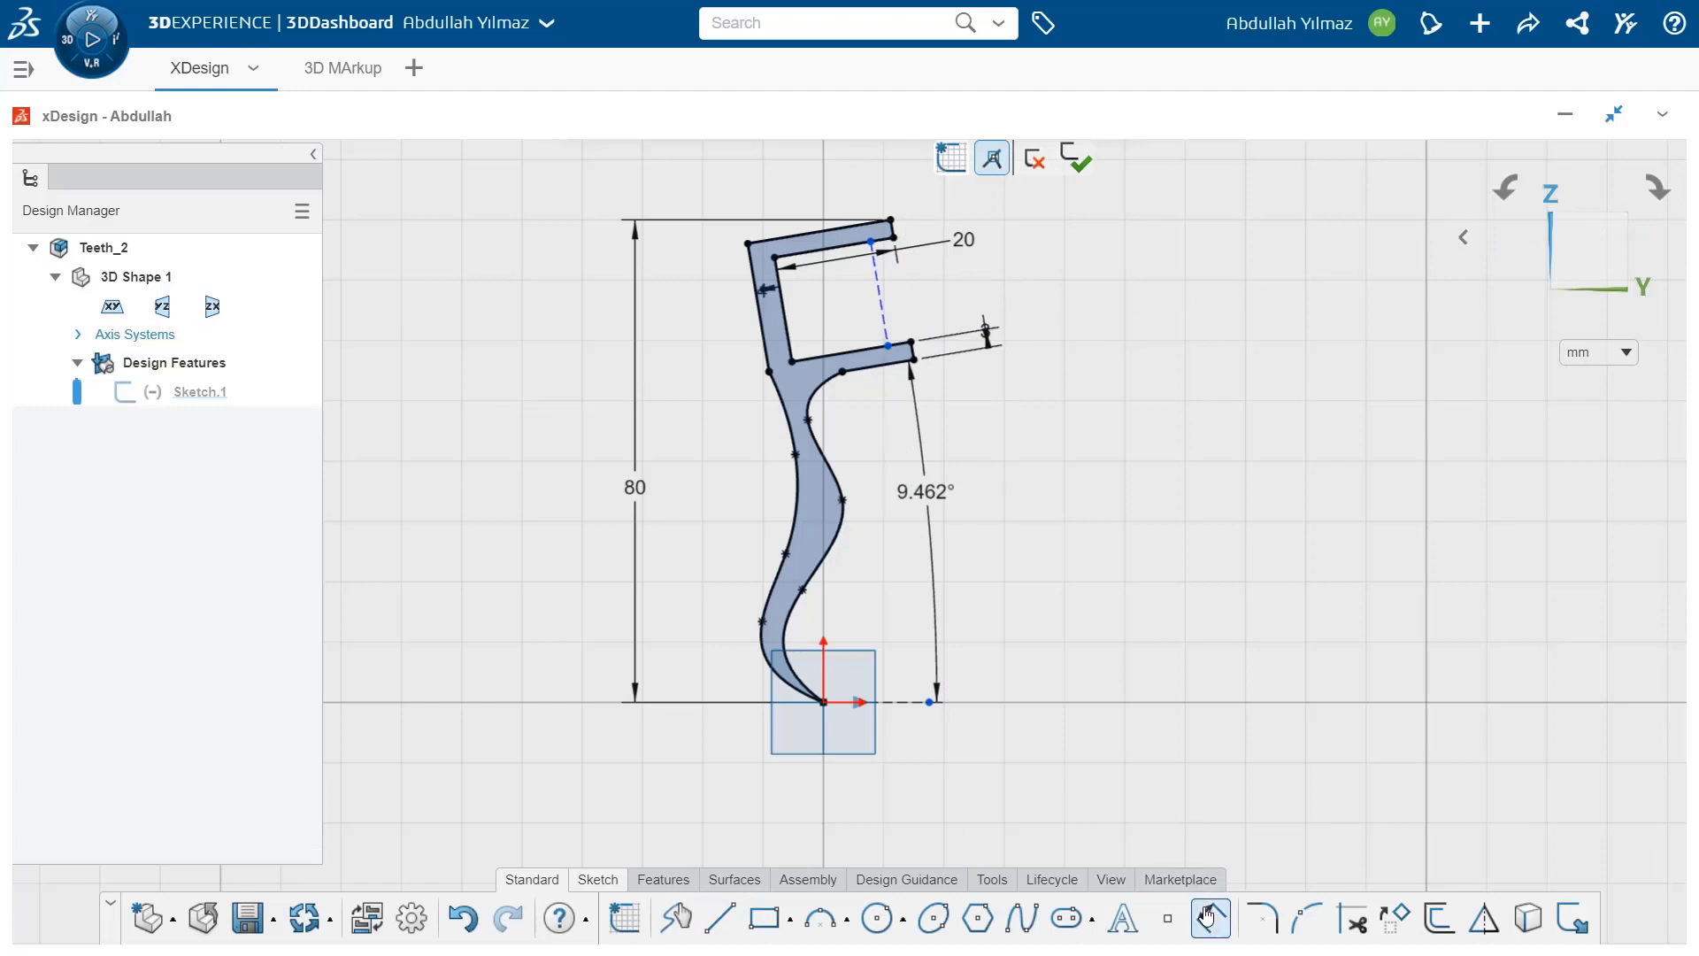
pyautogui.click(879, 294)
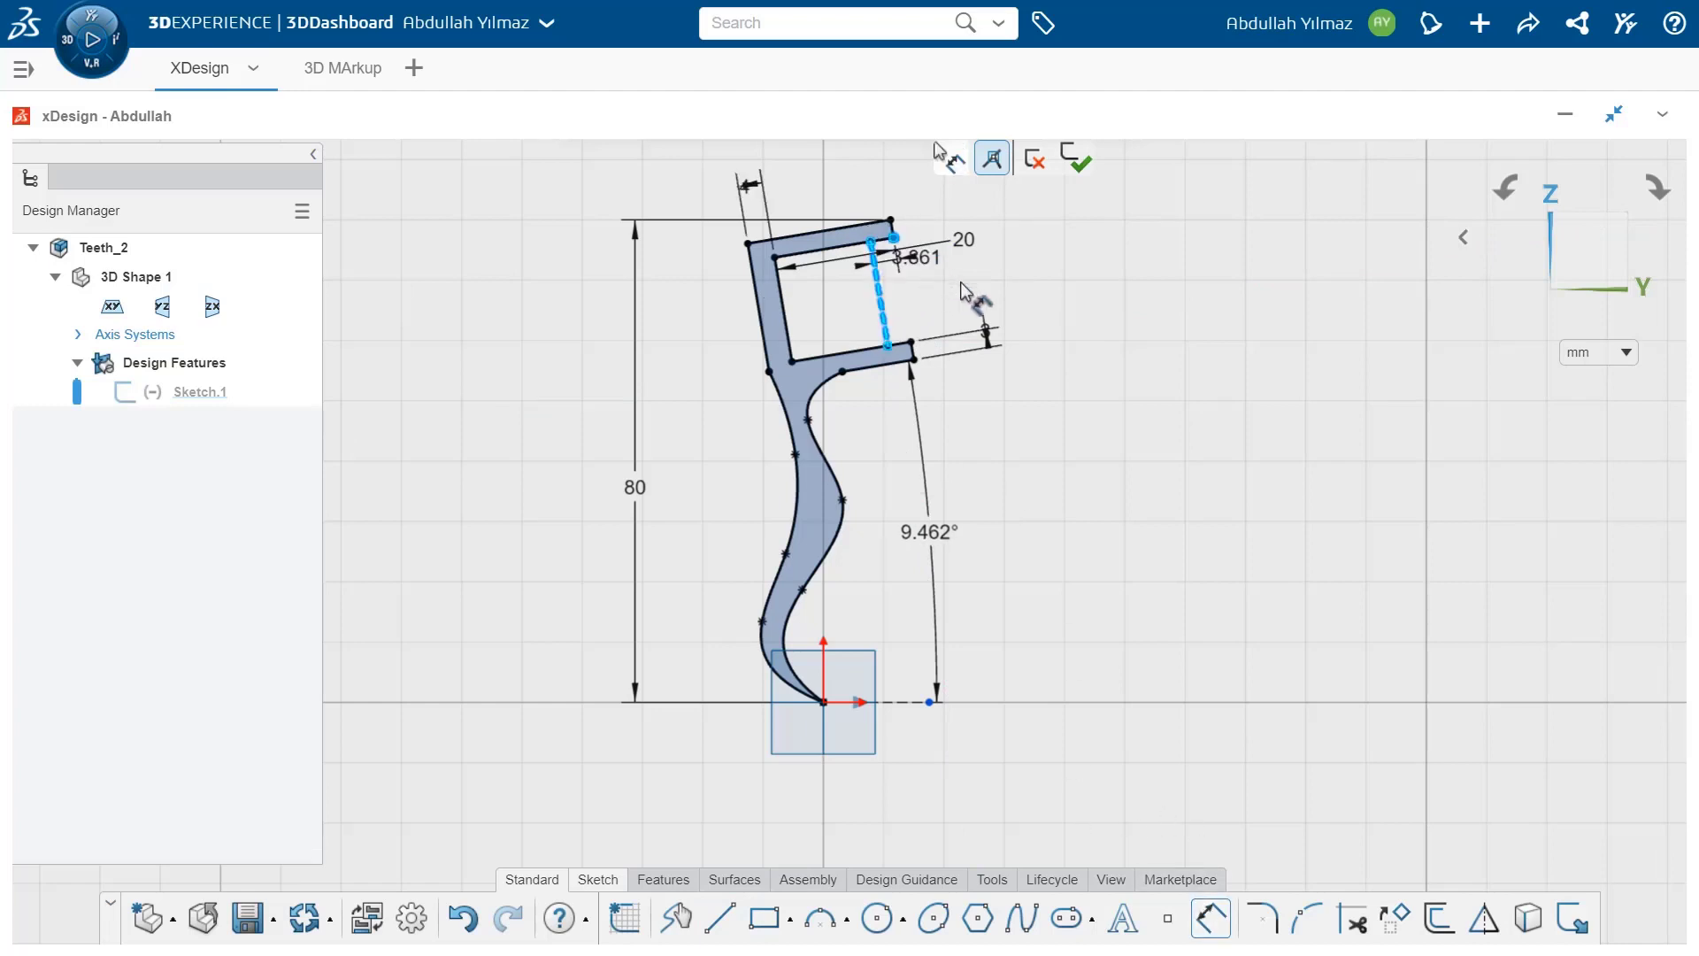
pyautogui.click(1047, 283)
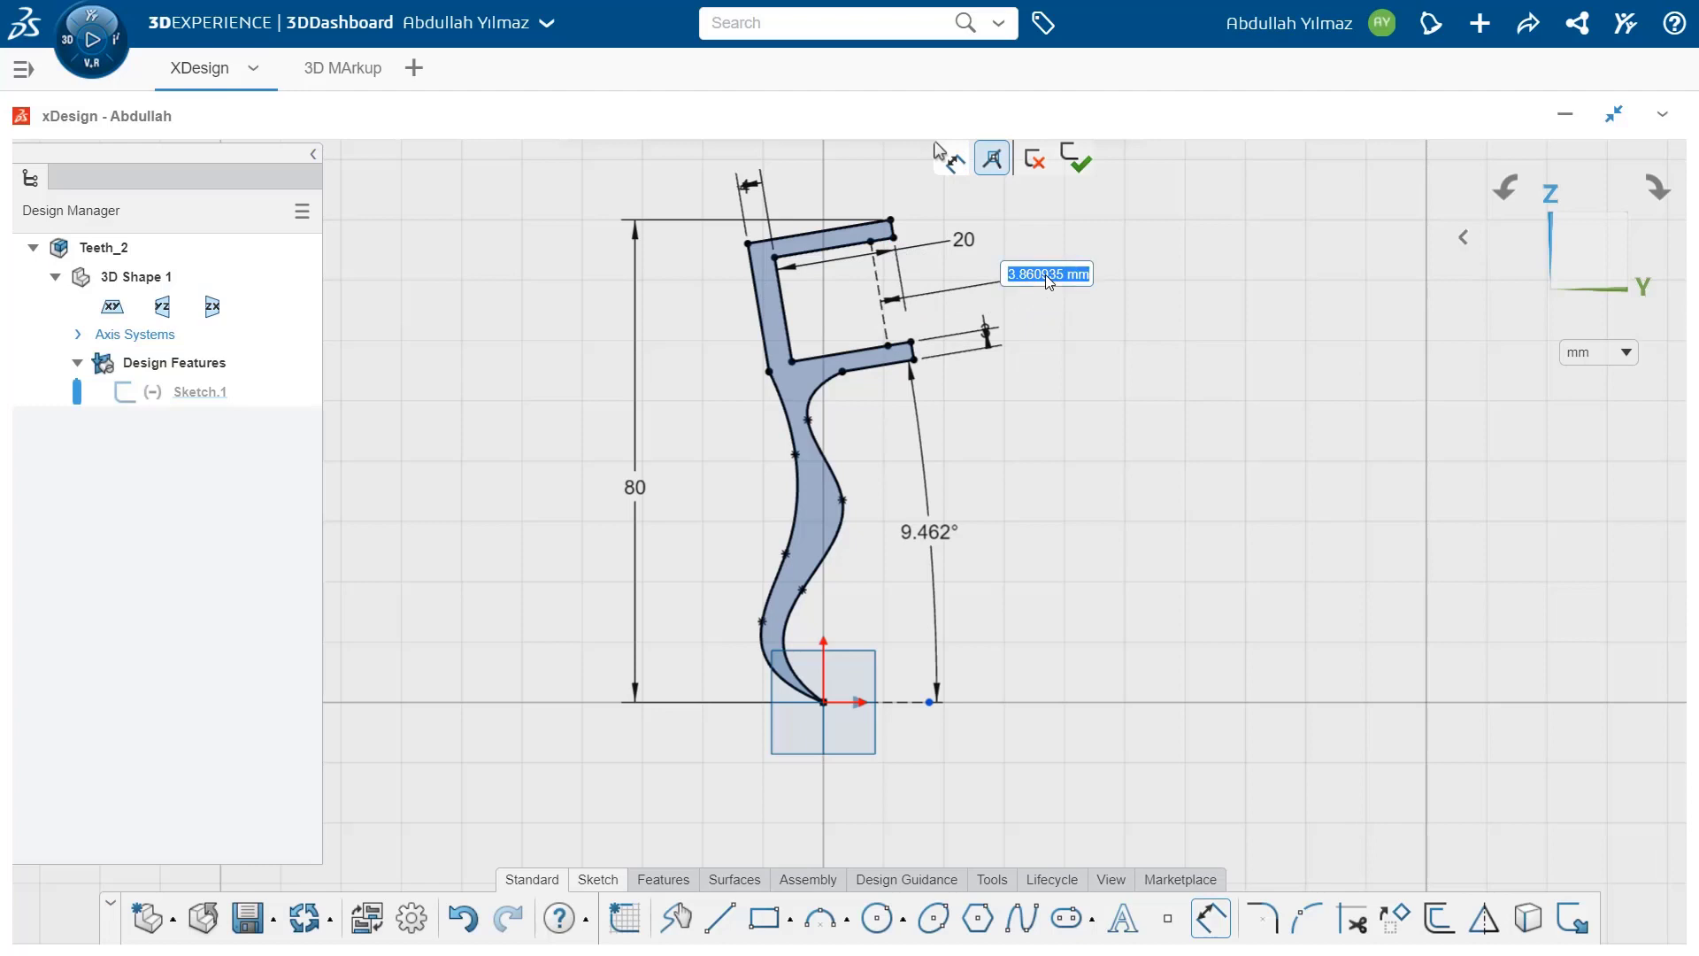
pyautogui.write('4')
pyautogui.press('Return')
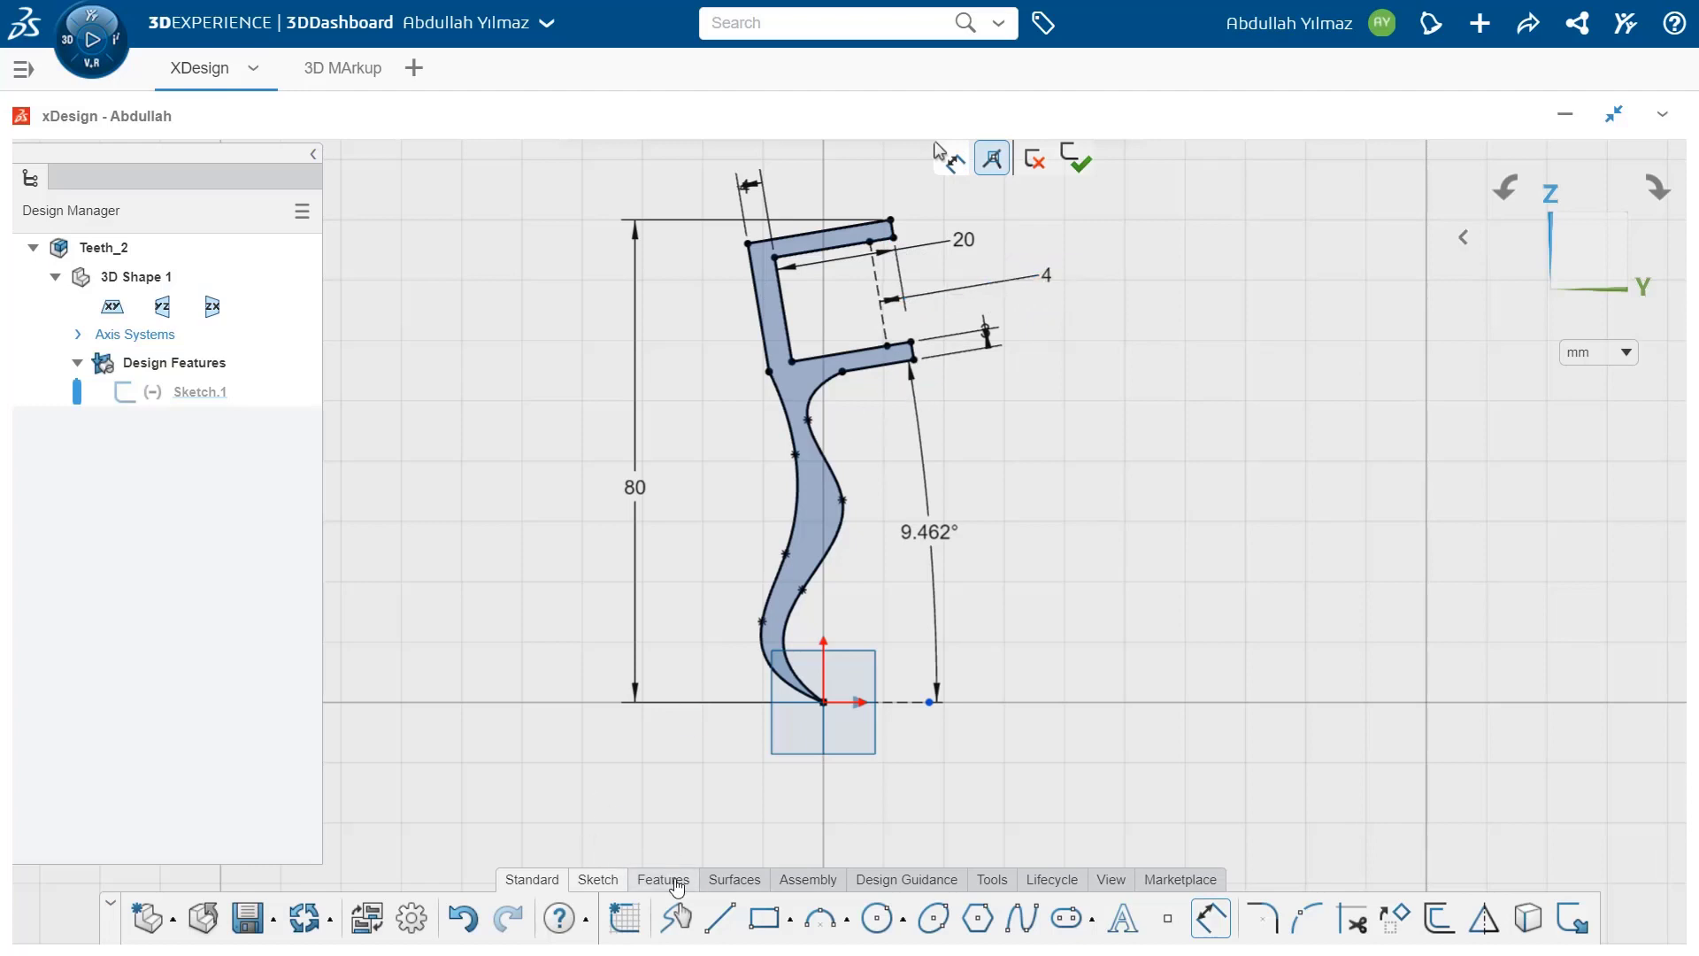
pyautogui.click(677, 885)
# - Extrude Sketch.1 midplane to a 3 mm thickness
pyautogui.click(486, 918)
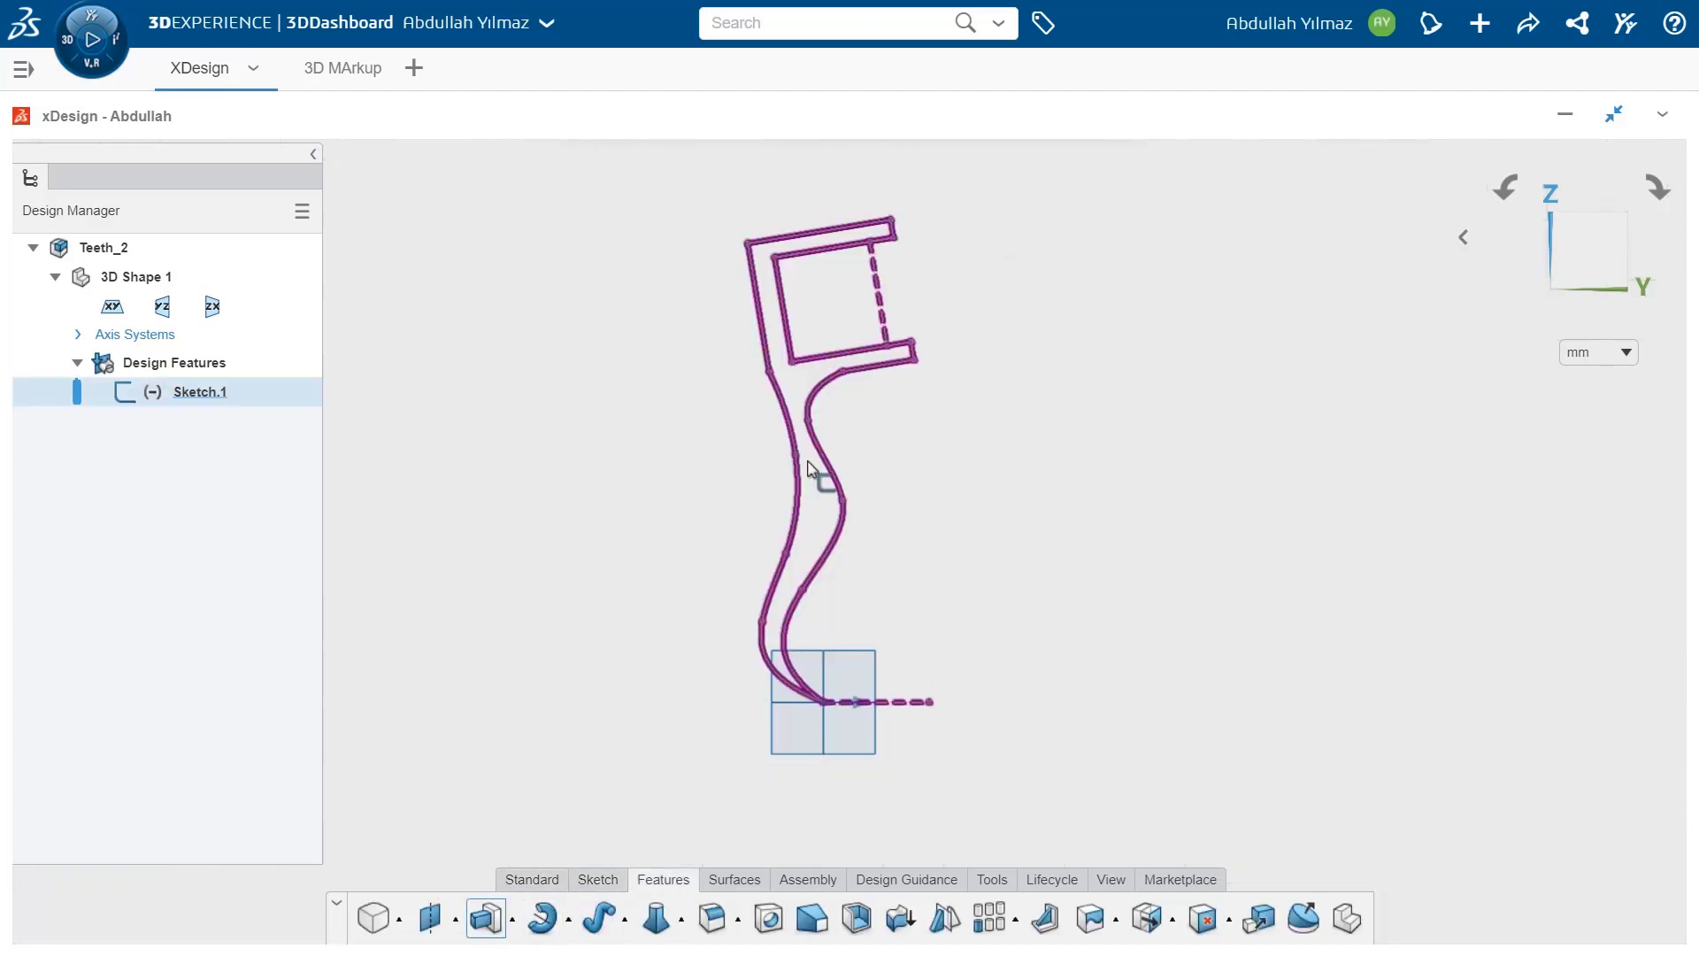
pyautogui.click(522, 472)
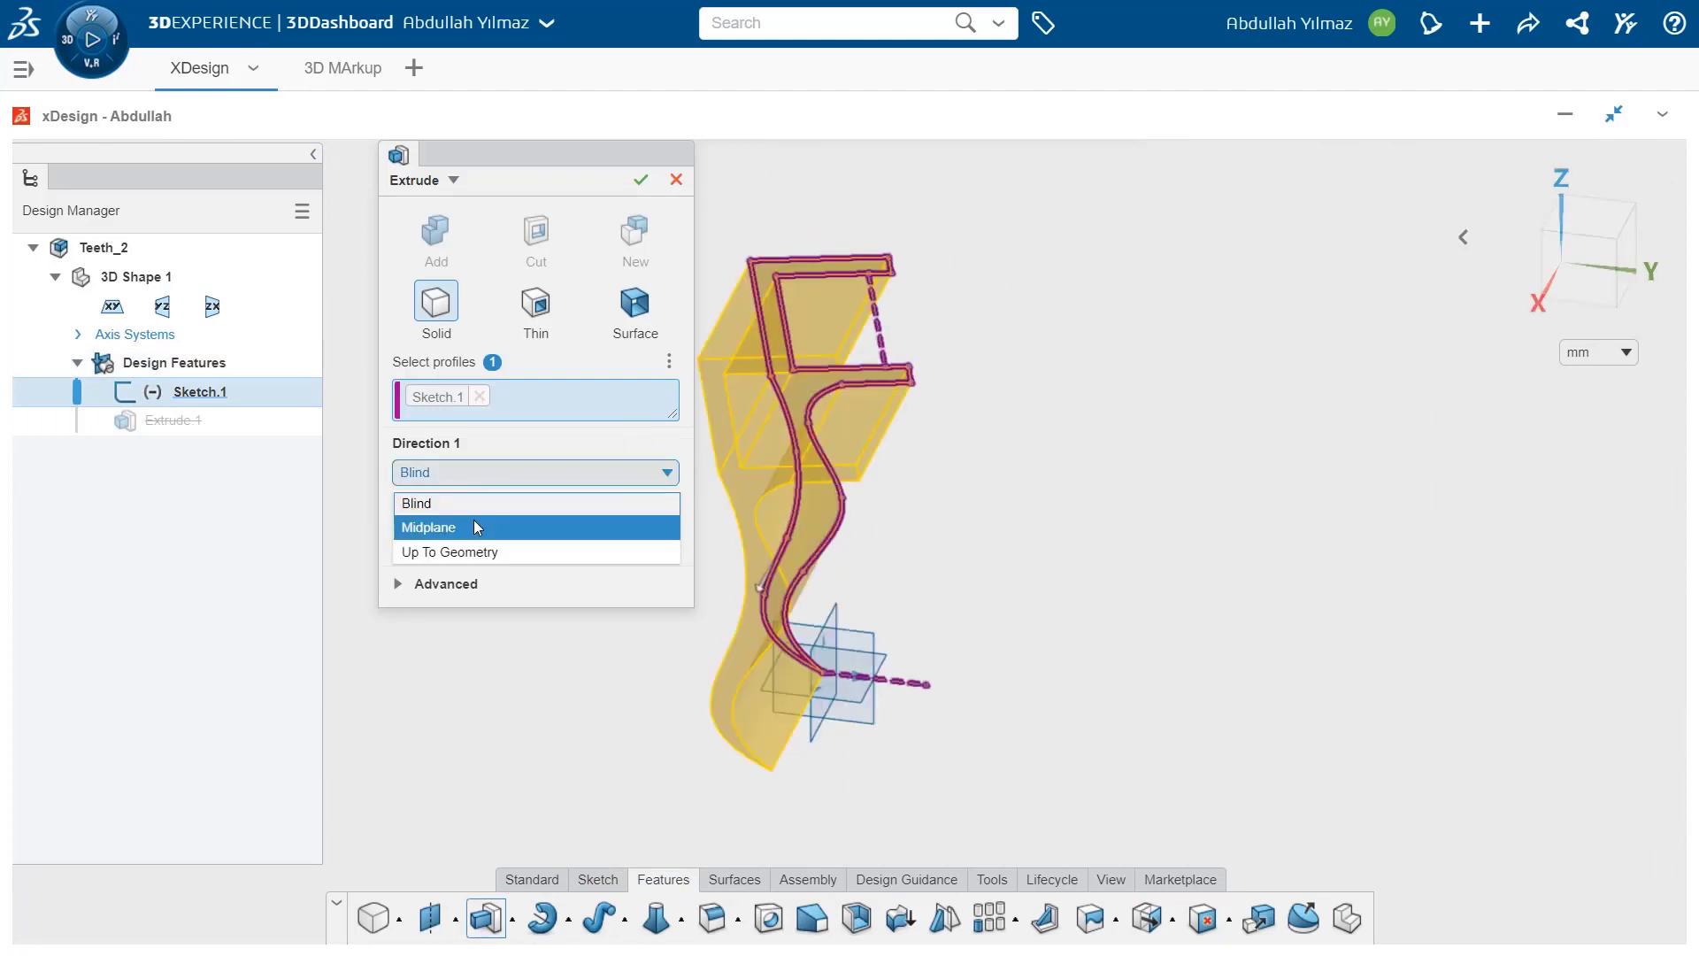
pyautogui.click(474, 526)
pyautogui.click(613, 501)
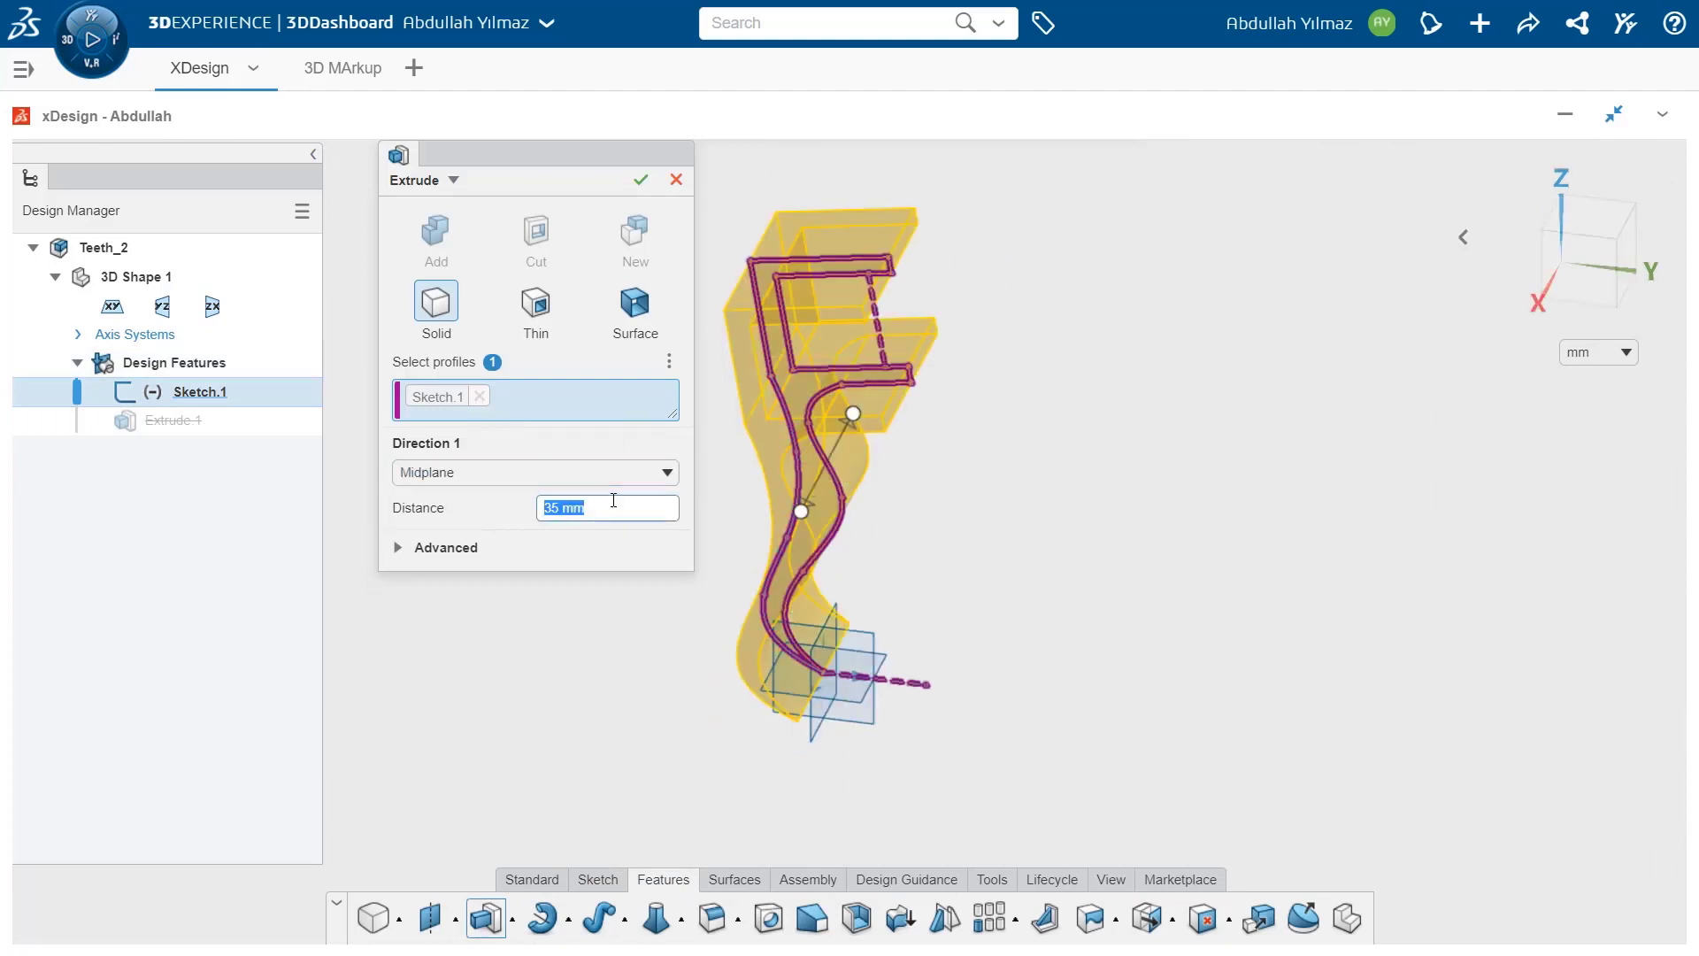
pyautogui.write('3')
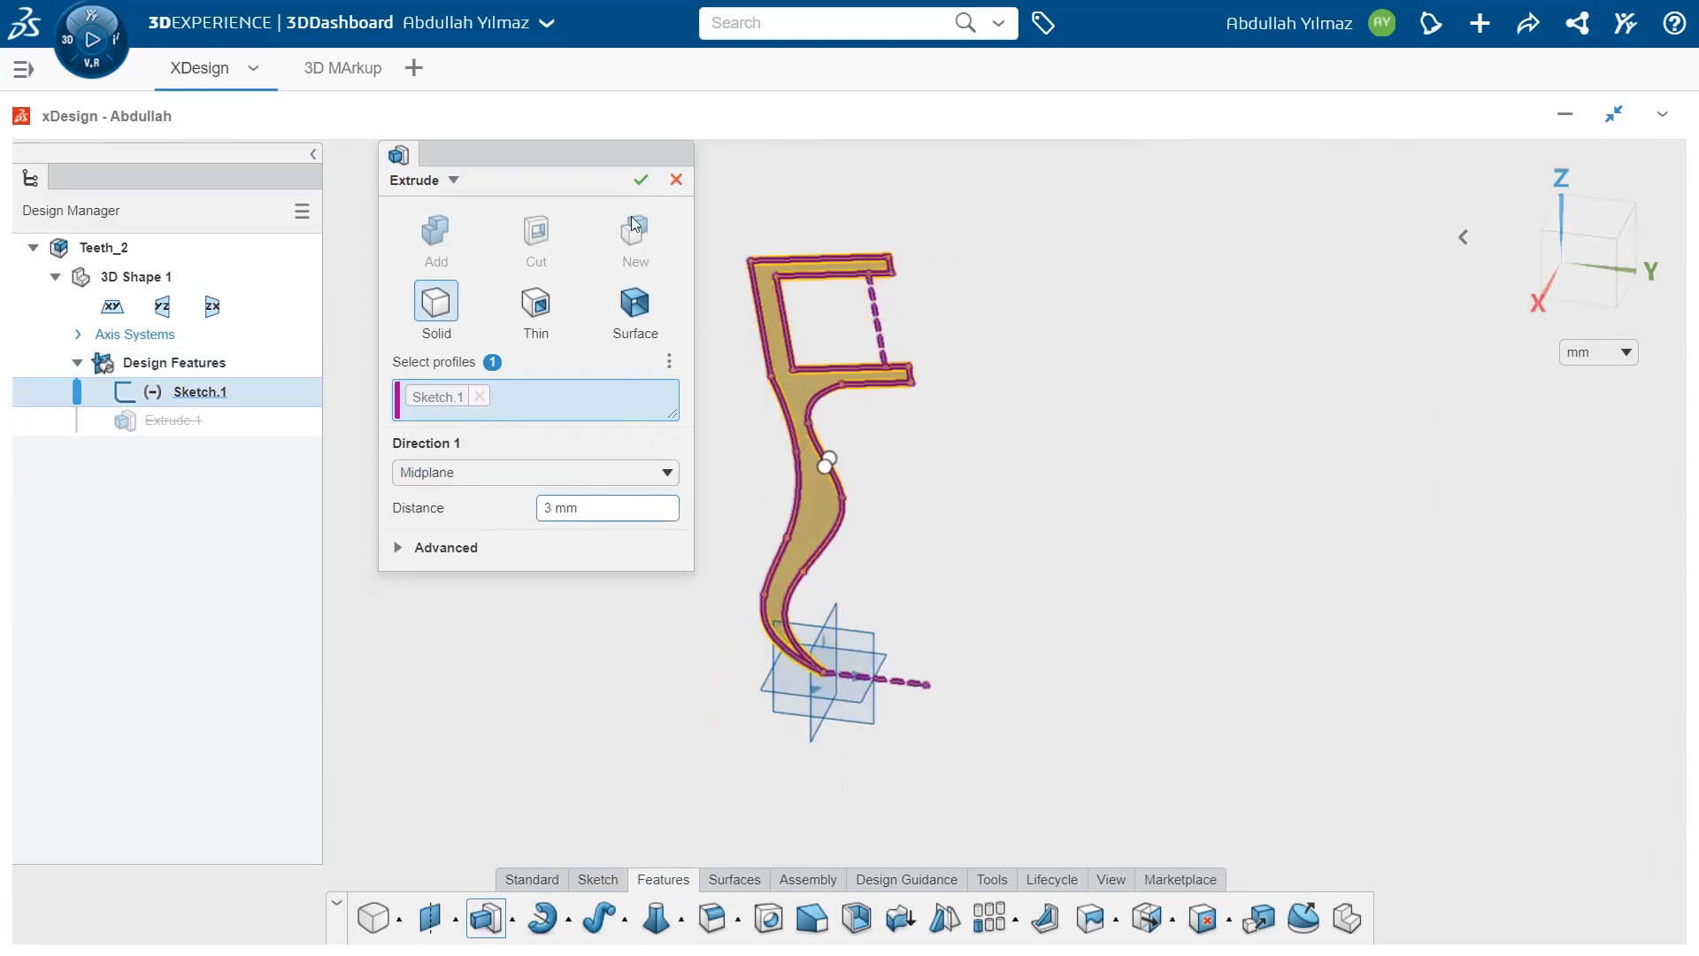
pyautogui.press('Return')
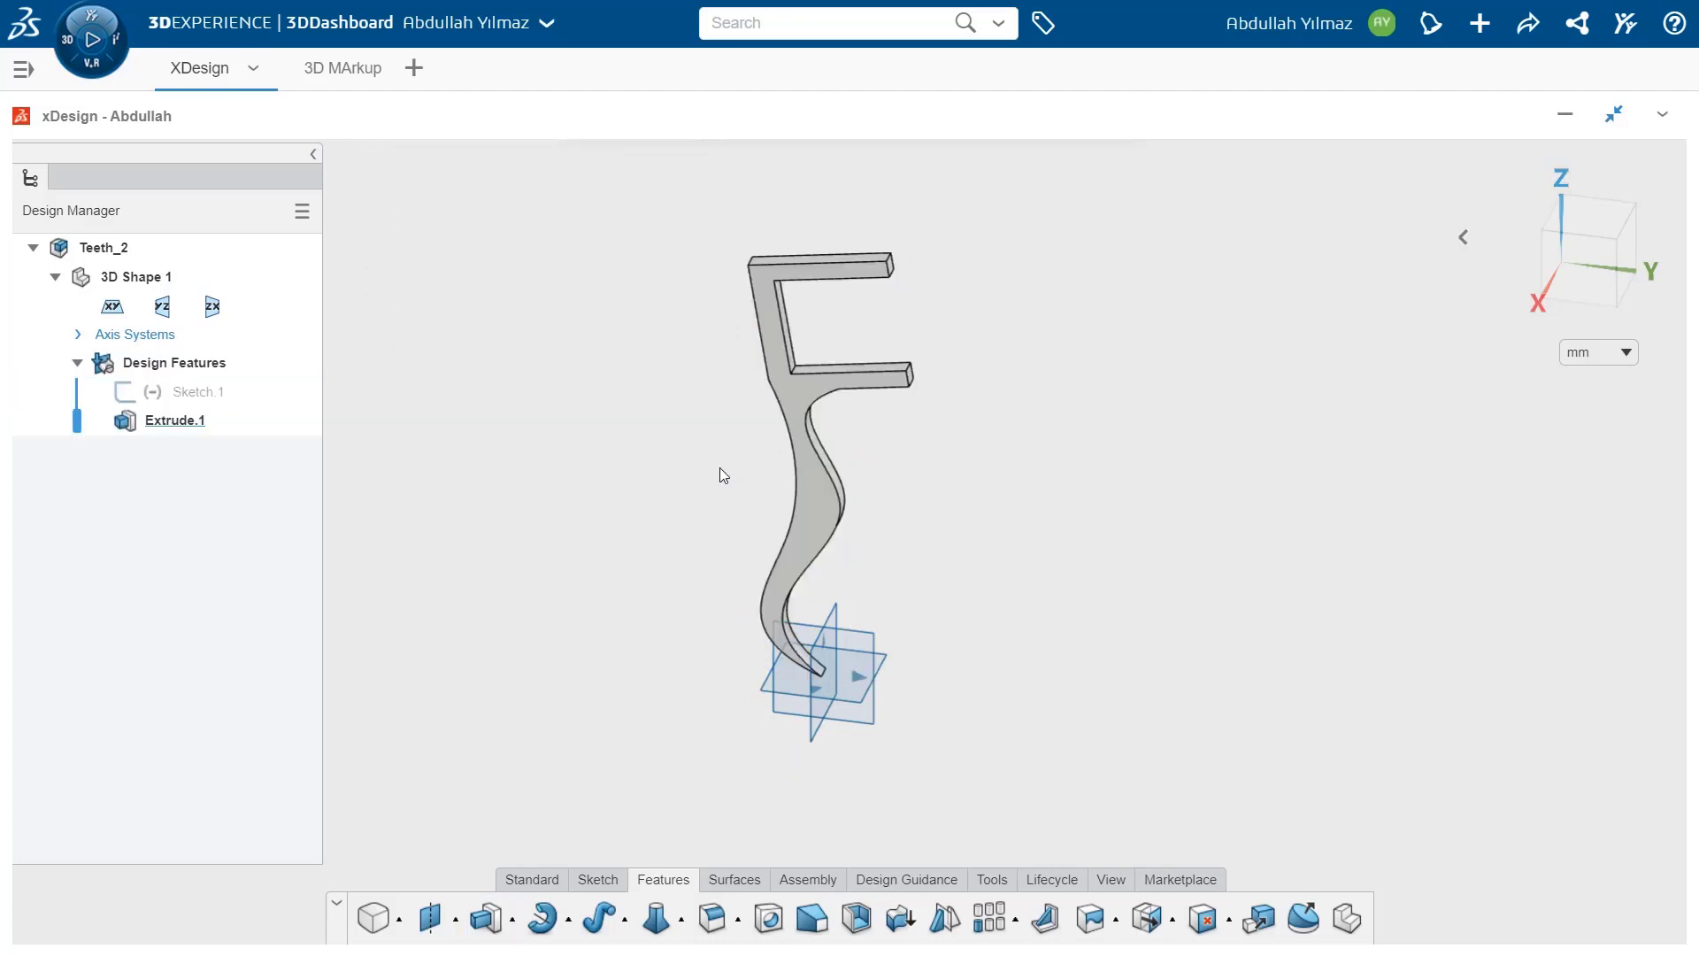
pyautogui.click(874, 366)
# - Create Sketch.2 with a small circle at the lower arm's tip
pyautogui.click(923, 286)
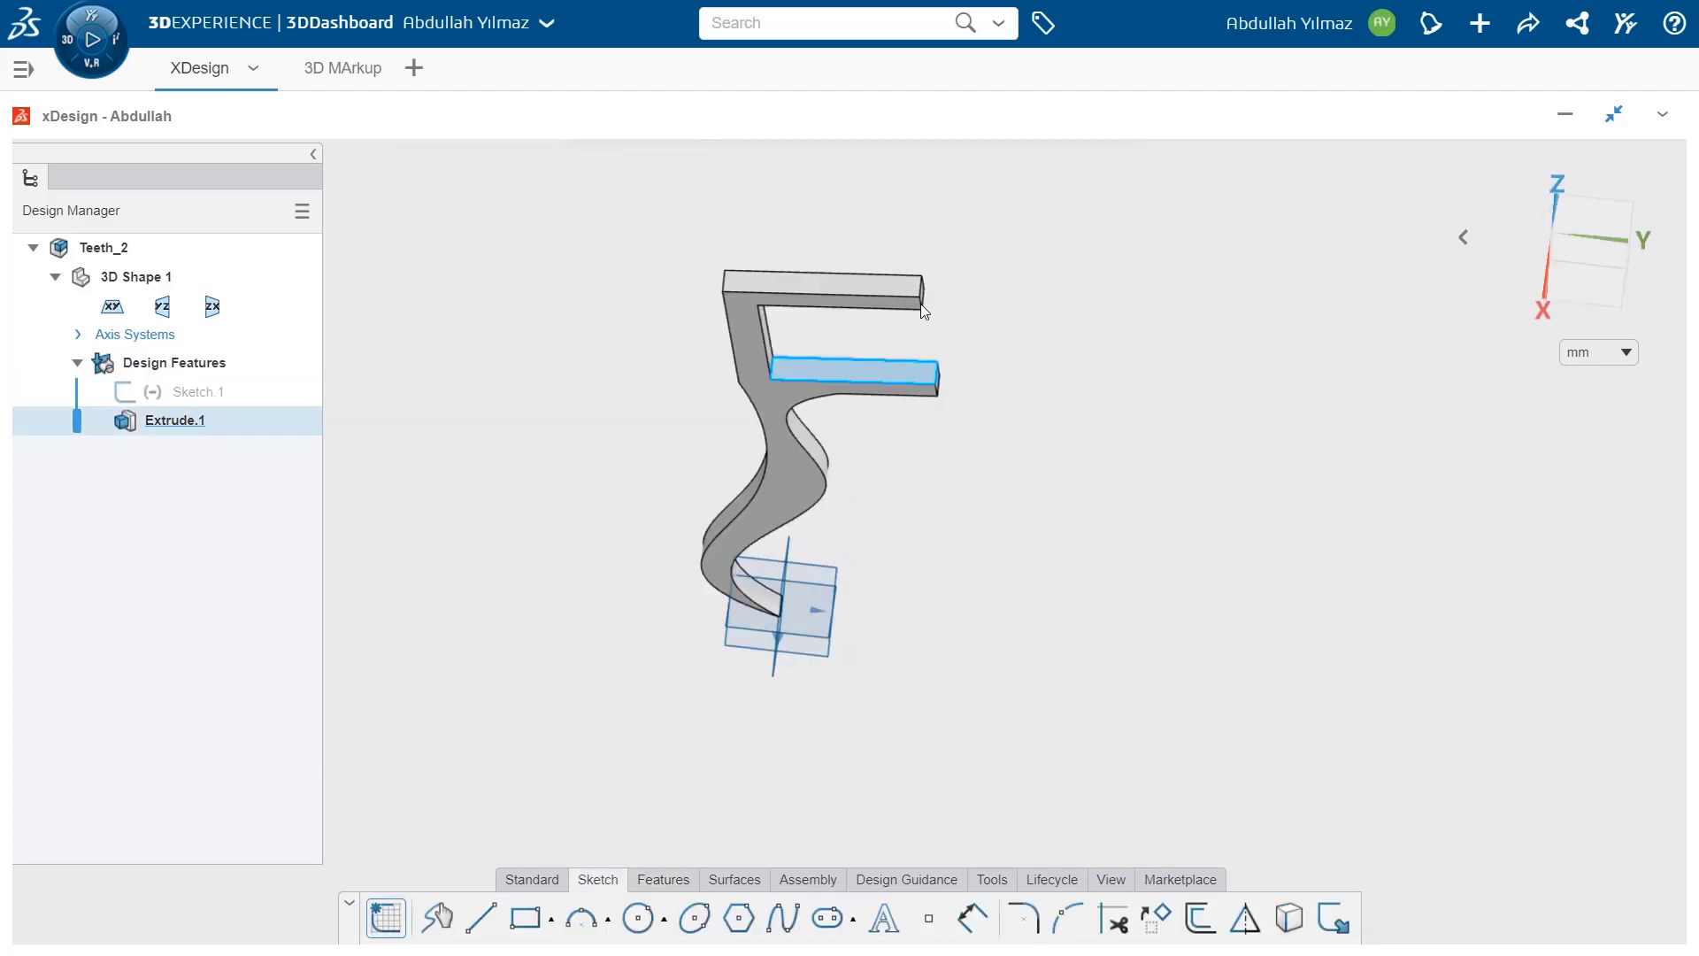
pyautogui.click(189, 391)
pyautogui.moveTo(856, 533)
pyautogui.mouseDown(button='middle')
pyautogui.moveTo(758, 454)
pyautogui.moveTo(557, 538)
pyautogui.moveTo(709, 513)
pyautogui.moveTo(687, 645)
pyautogui.mouseUp(button='middle')
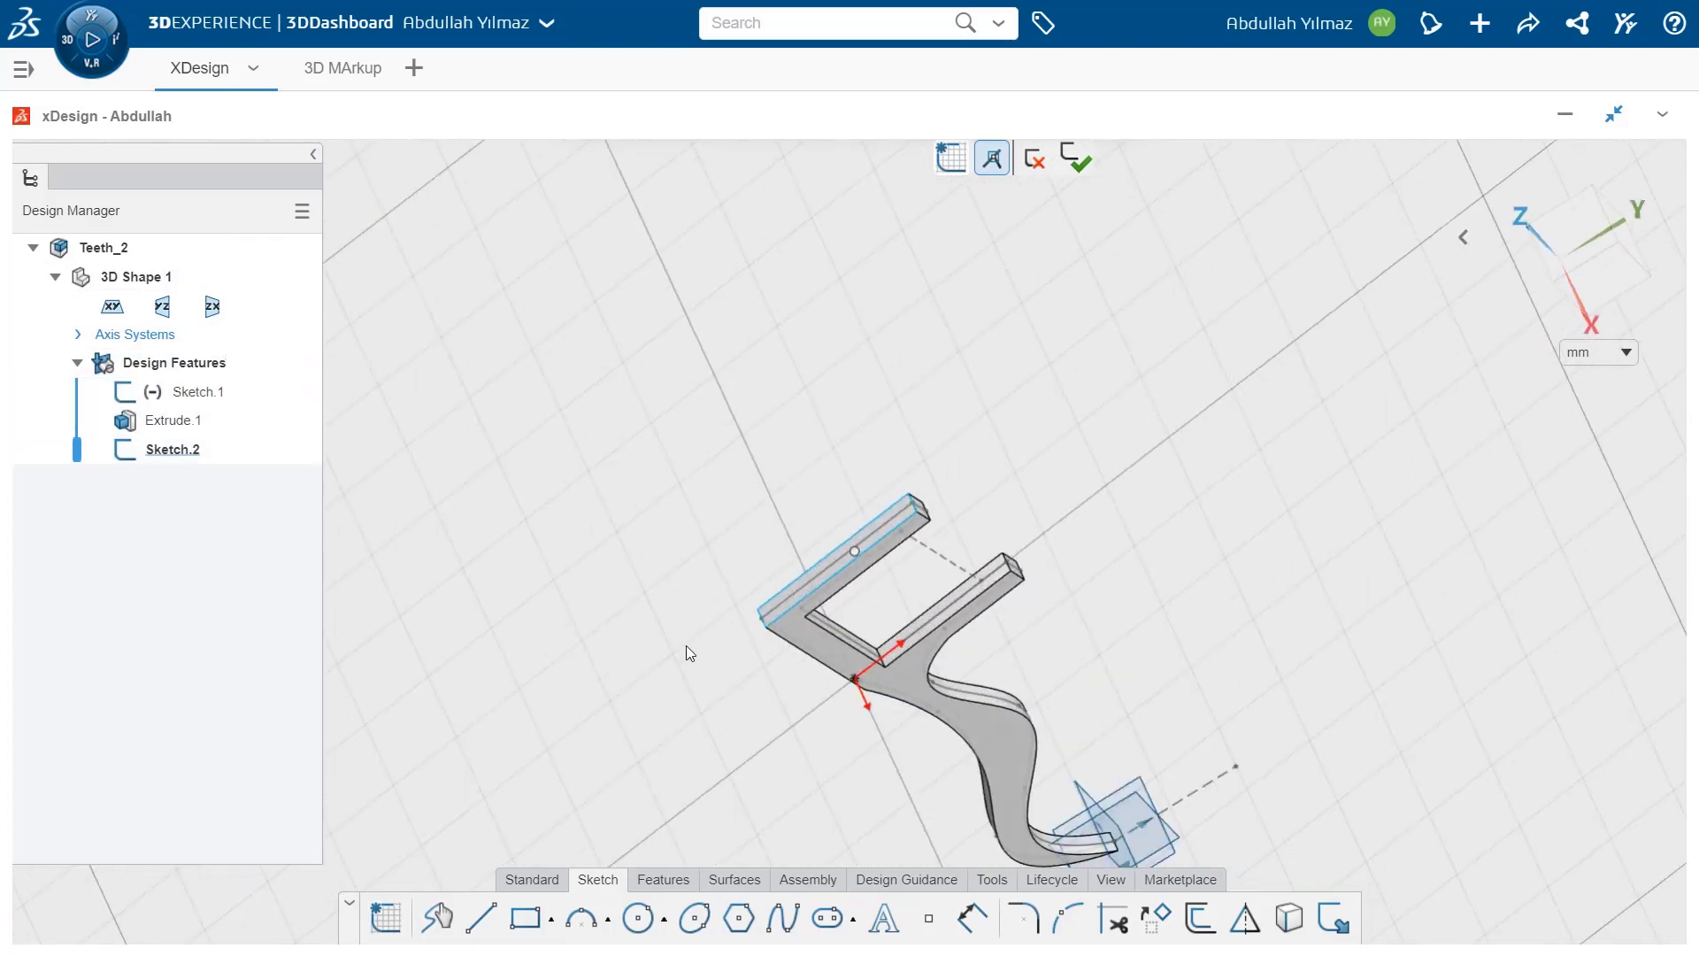
pyautogui.click(638, 918)
pyautogui.scroll(3, 920, 577)
pyautogui.scroll(2, 916, 574)
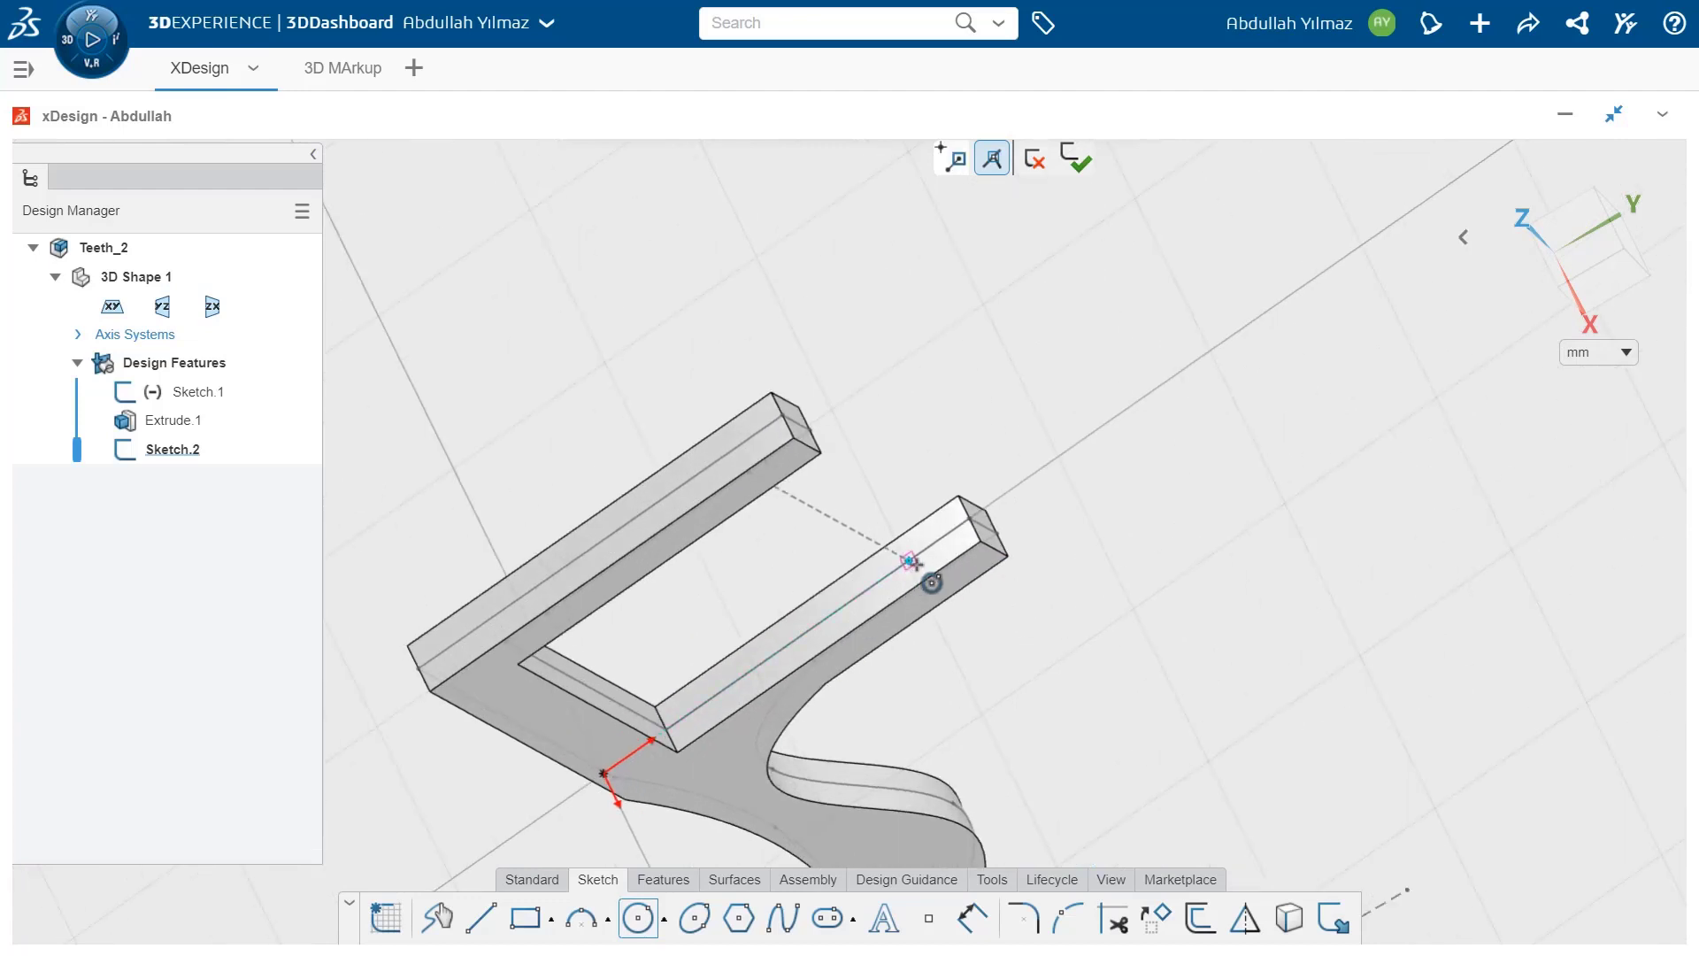
pyautogui.click(910, 561)
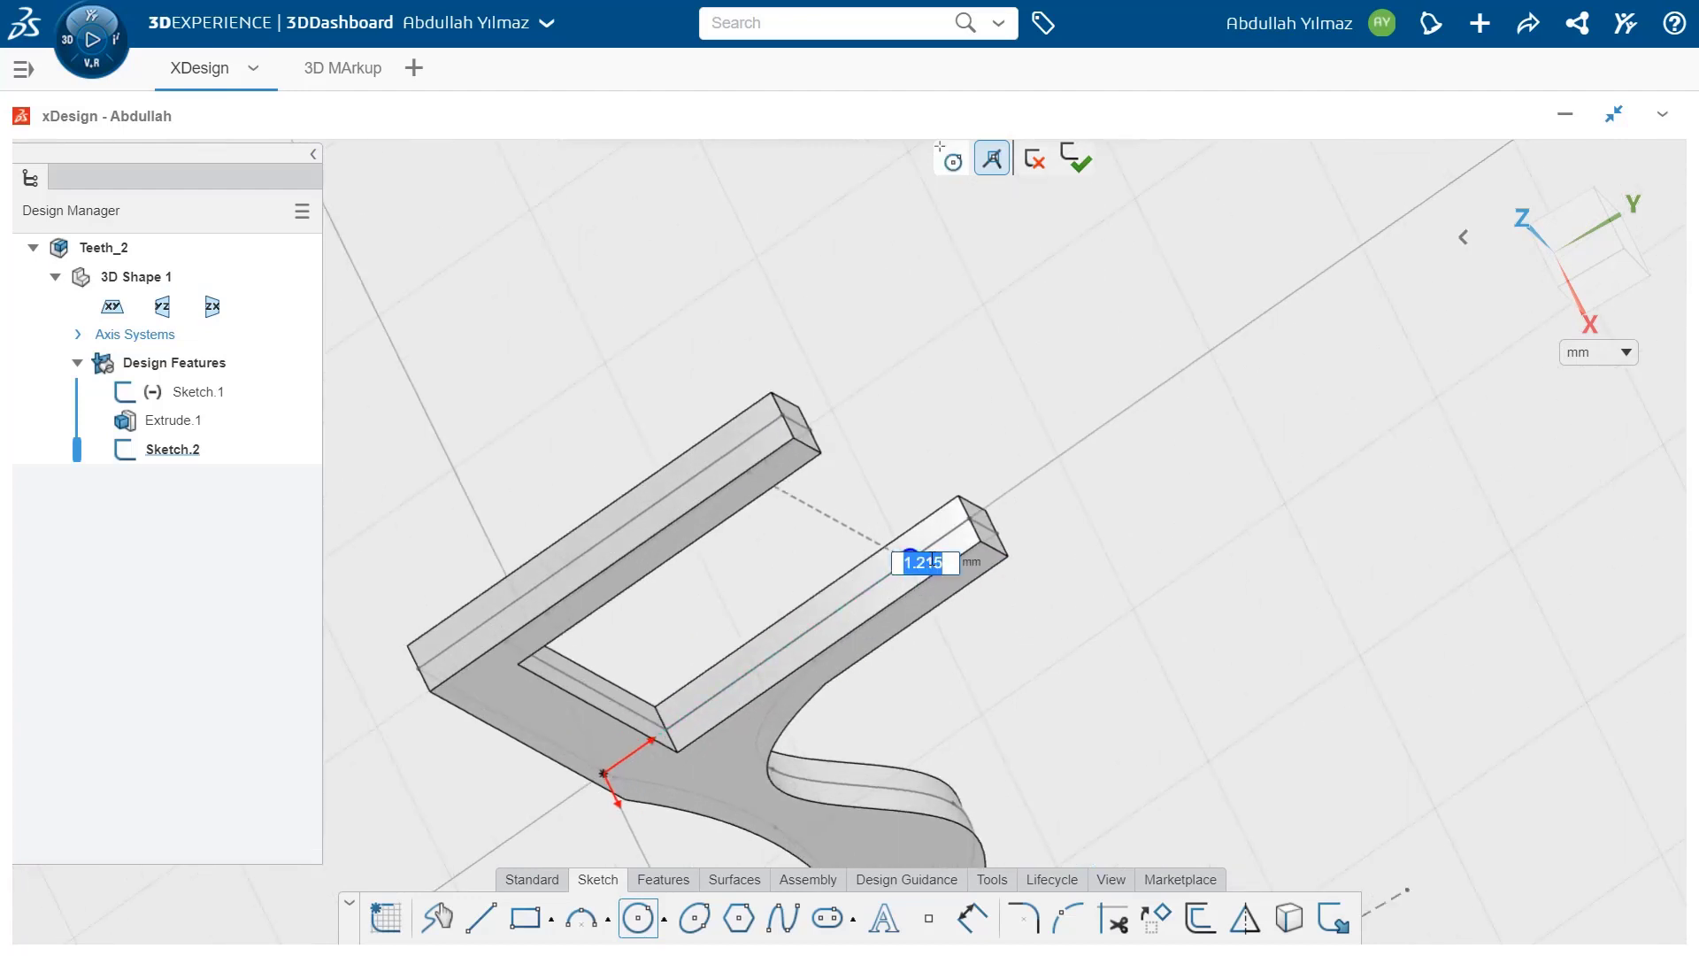
pyautogui.write('0.3')
pyautogui.press('Return')
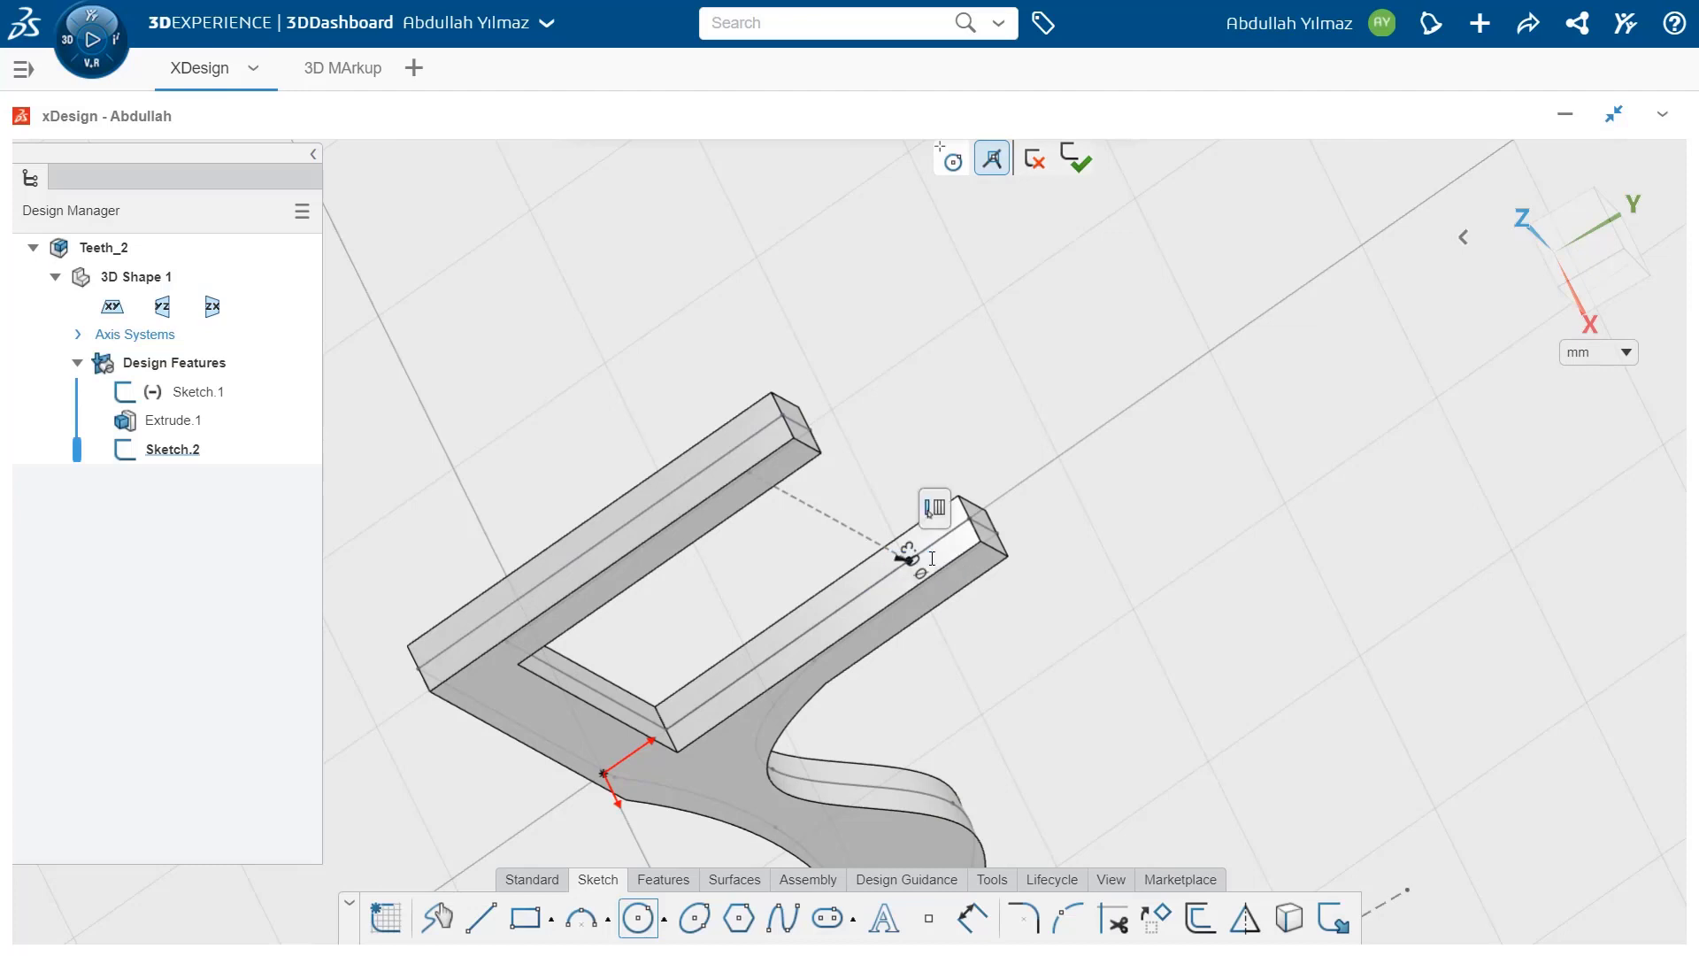
pyautogui.scroll(1, 920, 584)
pyautogui.click(664, 879)
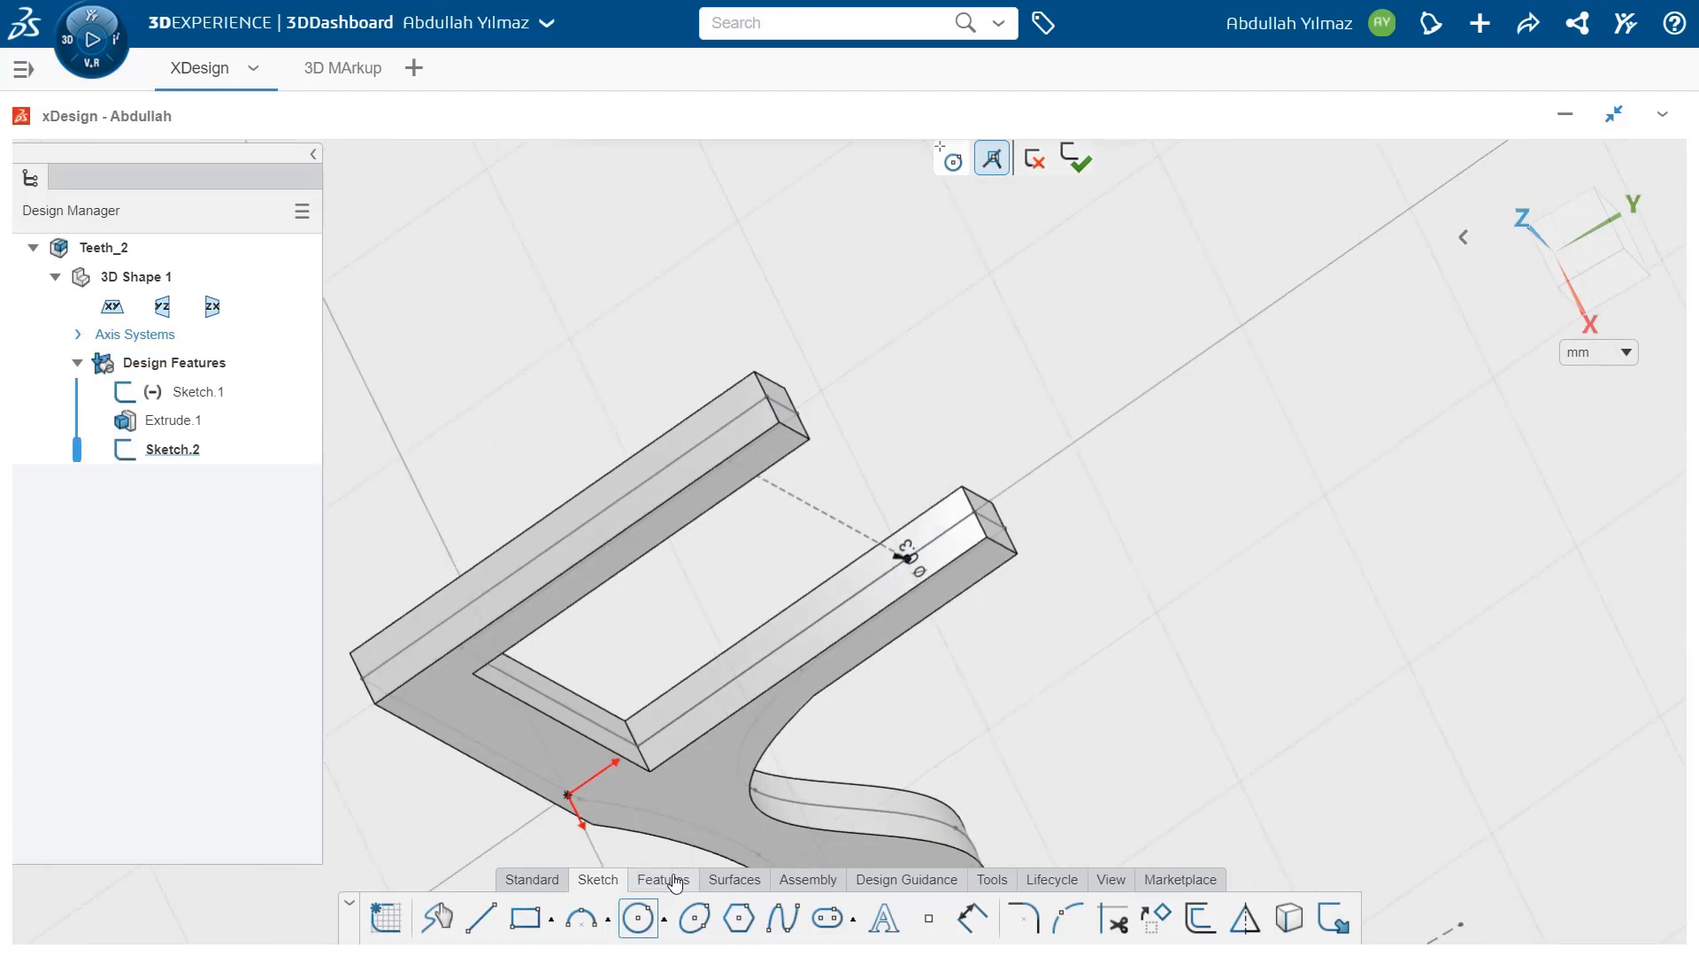
# - Sweep the Sketch.2 circle along dashed Line.1 to form the floss strand
pyautogui.click(596, 920)
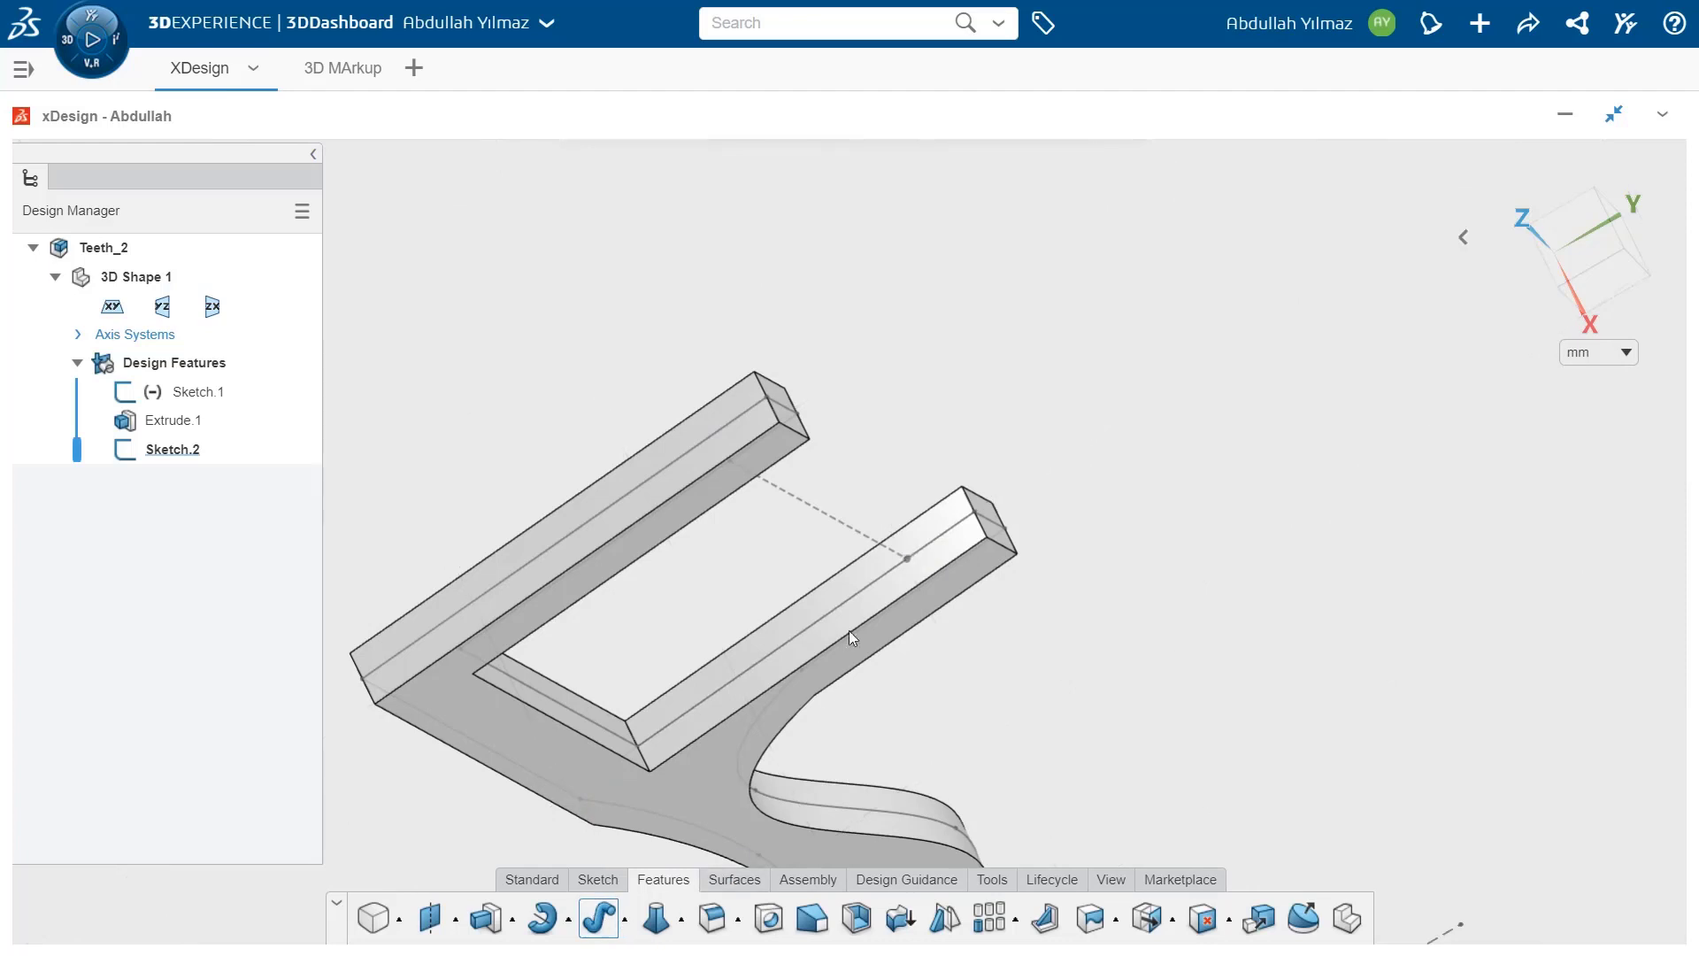
pyautogui.scroll(3, 894, 557)
pyautogui.scroll(1, 796, 483)
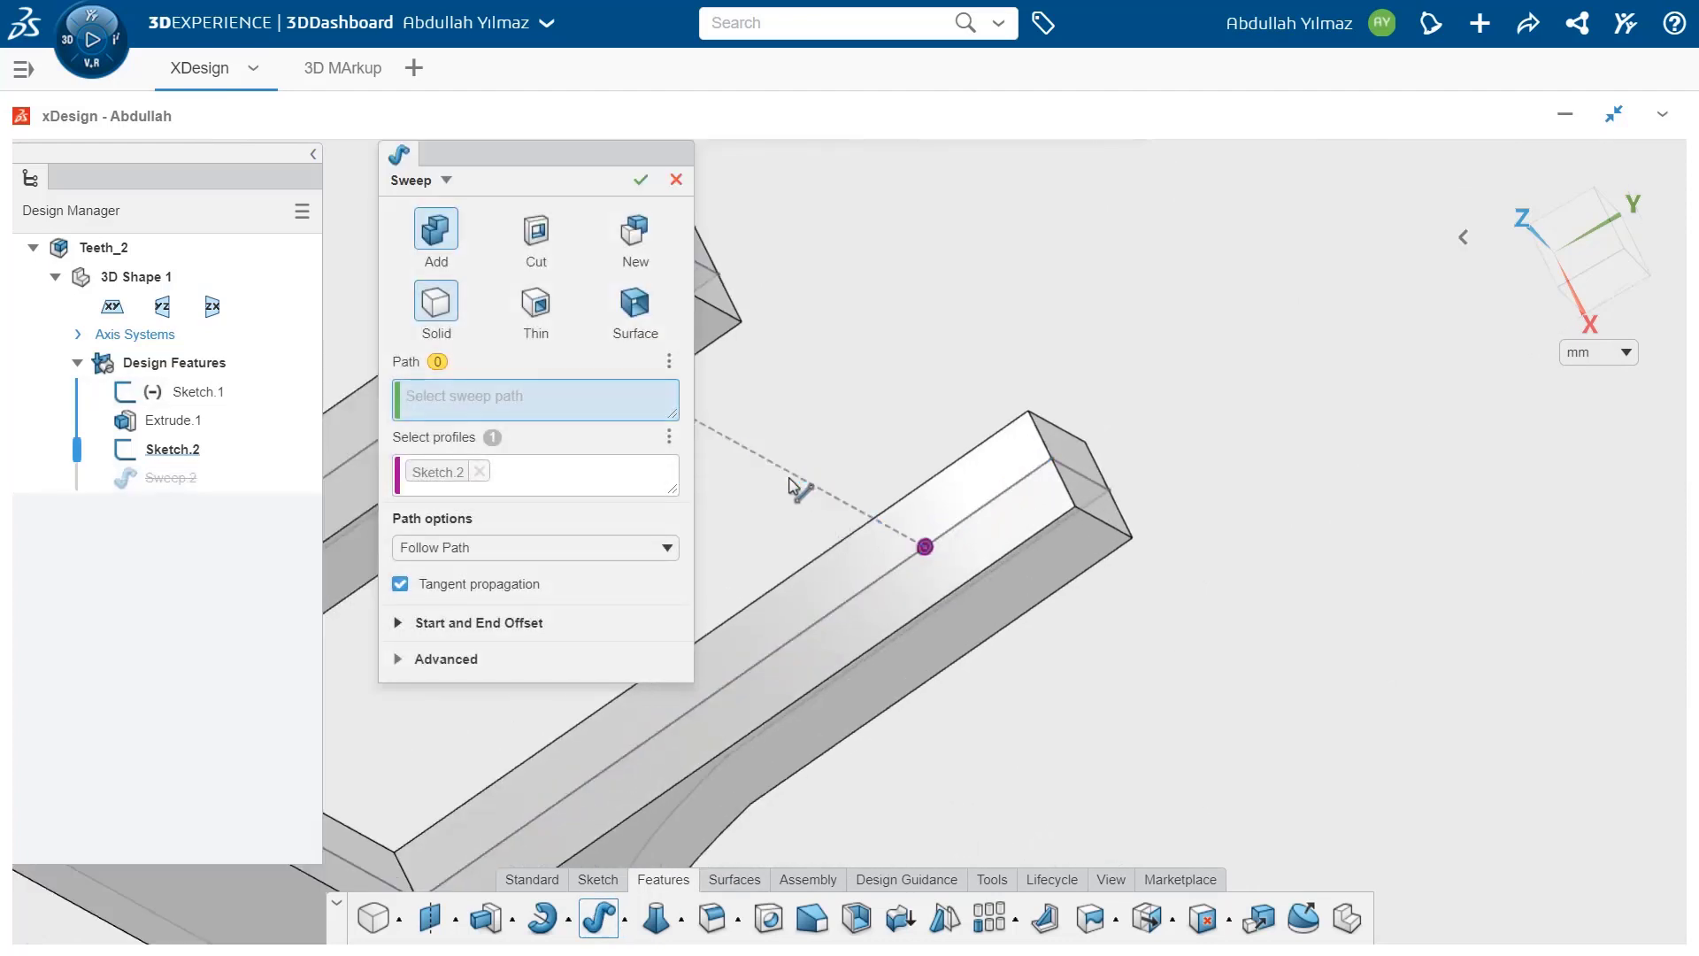
pyautogui.click(796, 479)
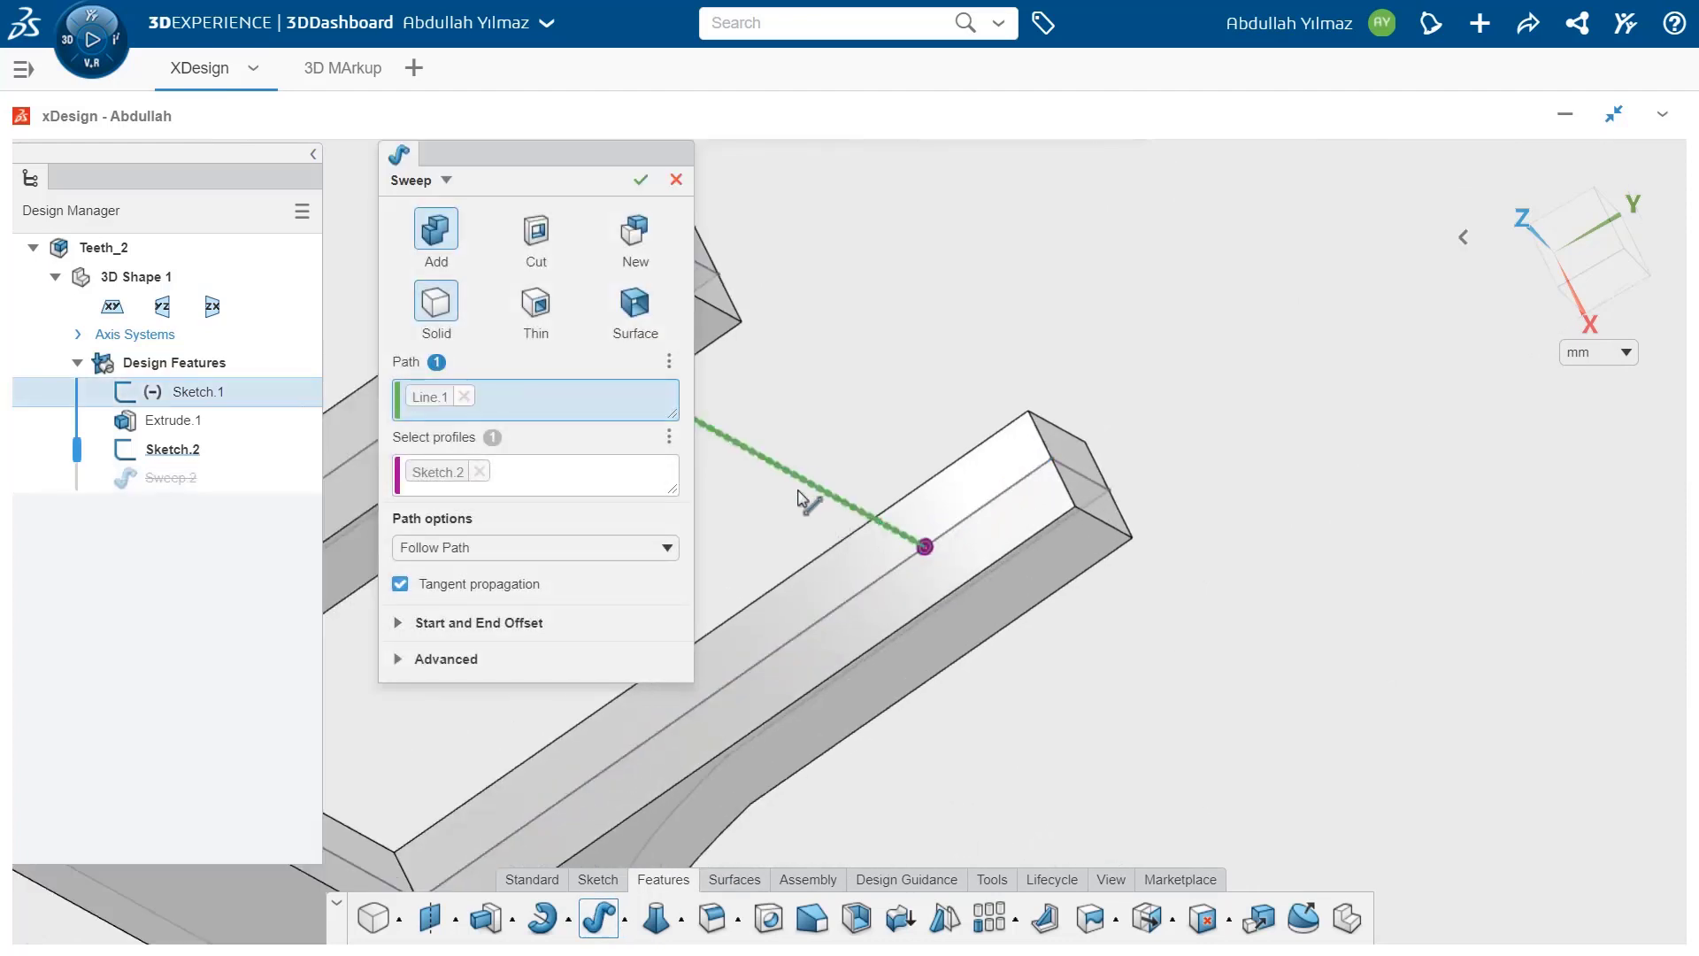
pyautogui.click(641, 179)
pyautogui.moveTo(758, 602)
pyautogui.mouseDown(button='middle')
pyautogui.moveTo(692, 675)
pyautogui.moveTo(686, 581)
pyautogui.moveTo(591, 554)
pyautogui.moveTo(665, 568)
pyautogui.moveTo(664, 483)
pyautogui.moveTo(581, 569)
pyautogui.moveTo(703, 671)
pyautogui.moveTo(786, 639)
pyautogui.mouseUp(button='middle')
pyautogui.scroll(-2, 666, 569)
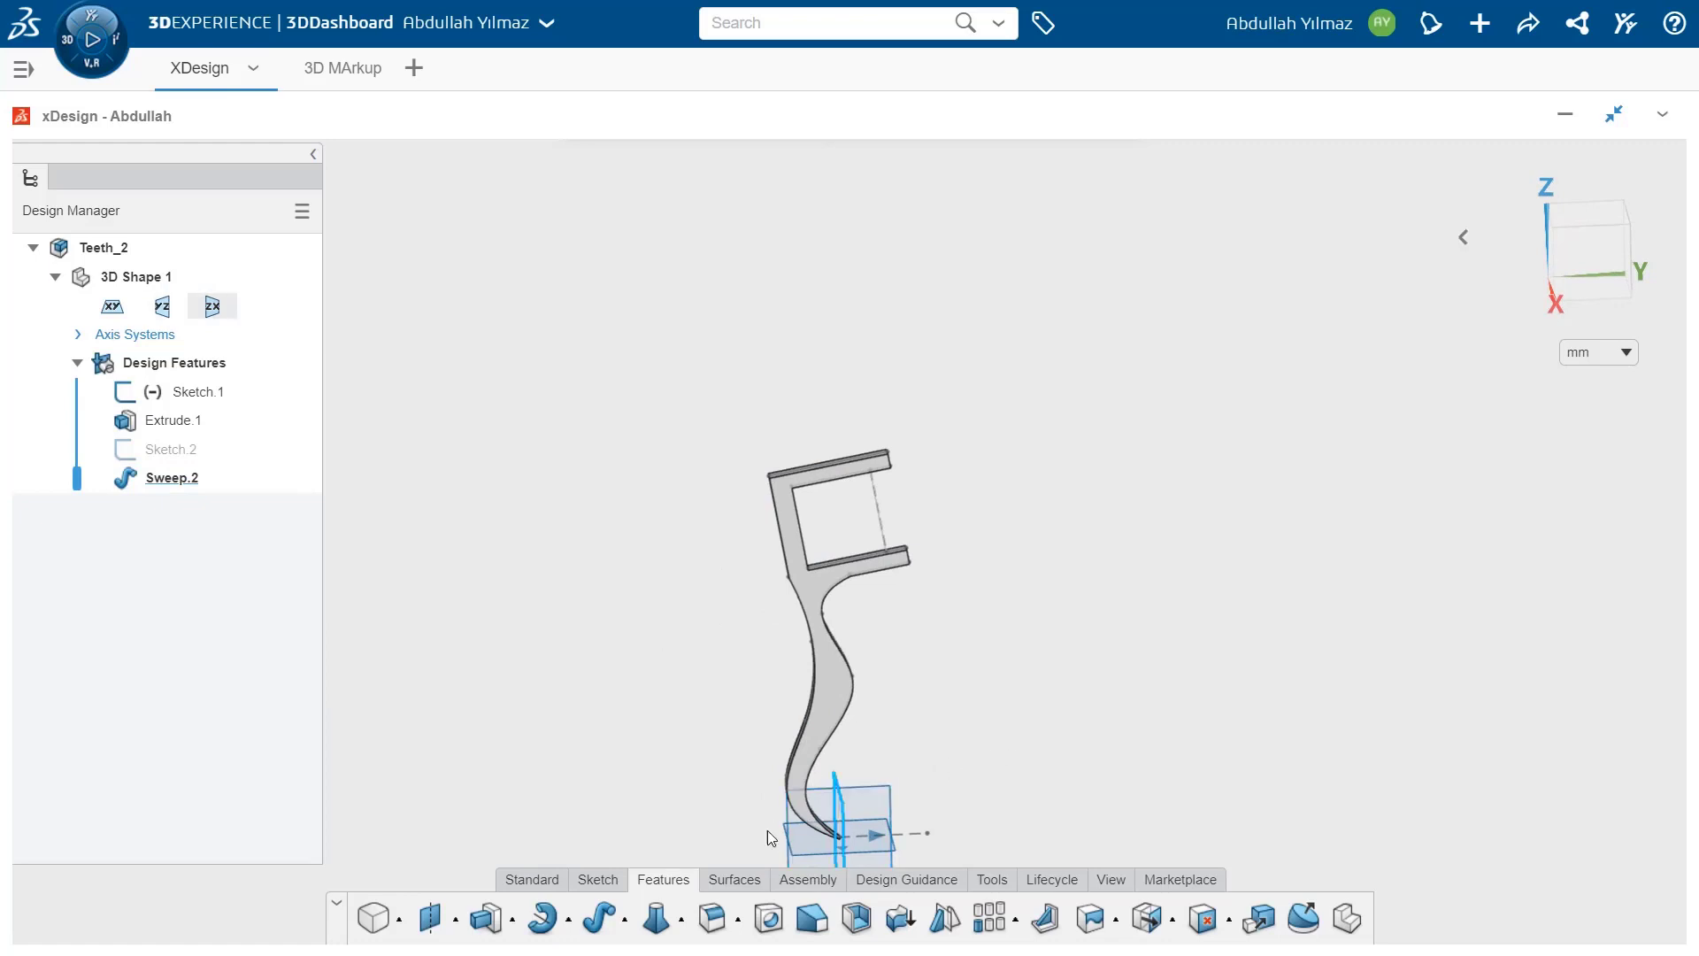
# - Start a full-round fillet, hide Sketch.1, and add the frame's top face
pyautogui.click(736, 922)
pyautogui.click(732, 840)
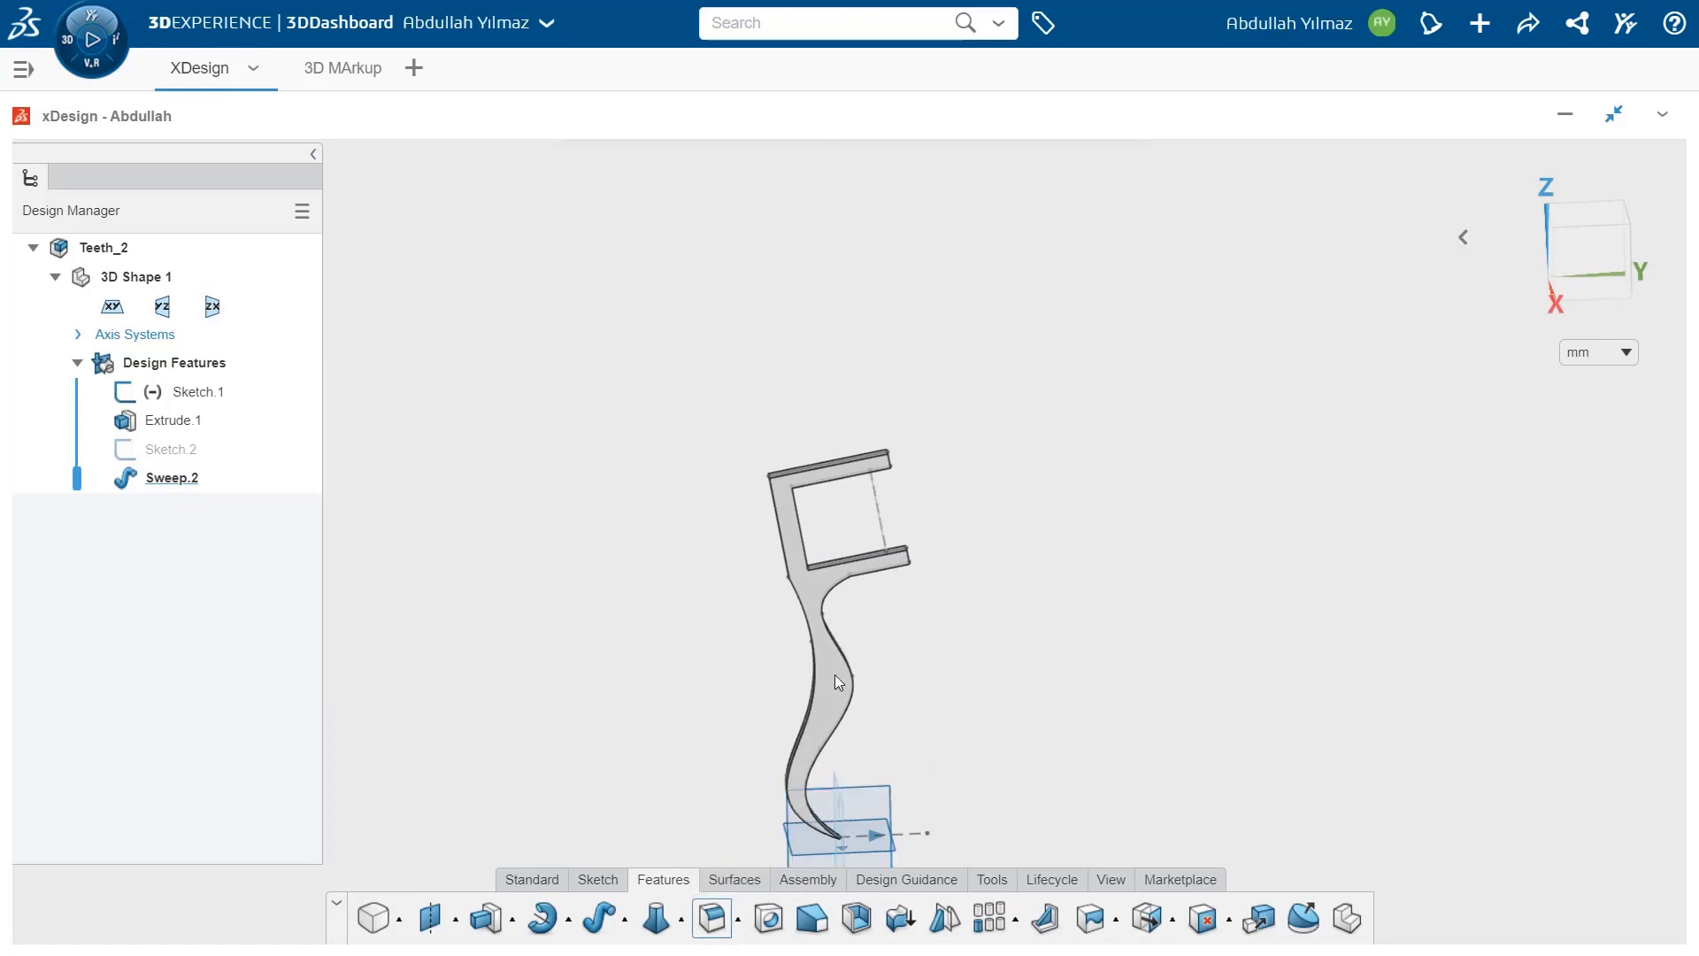
pyautogui.scroll(3, 841, 389)
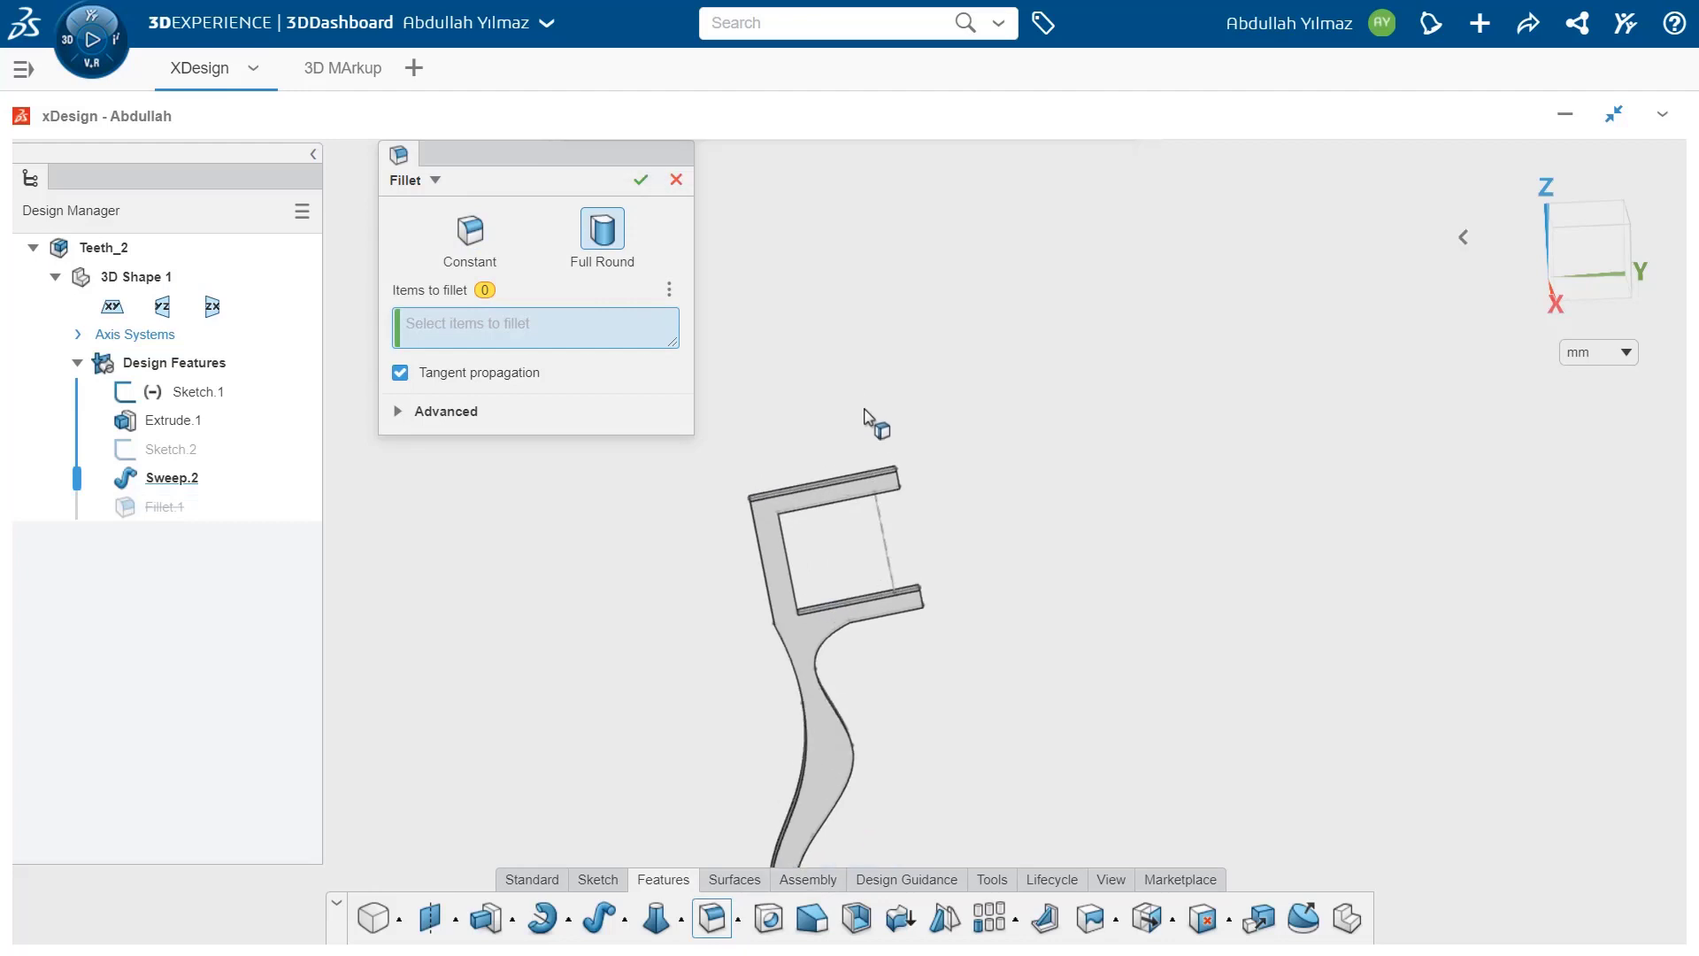
pyautogui.moveTo(873, 416); pyautogui.dragTo(853, 676, button='middle')
pyautogui.click(209, 475)
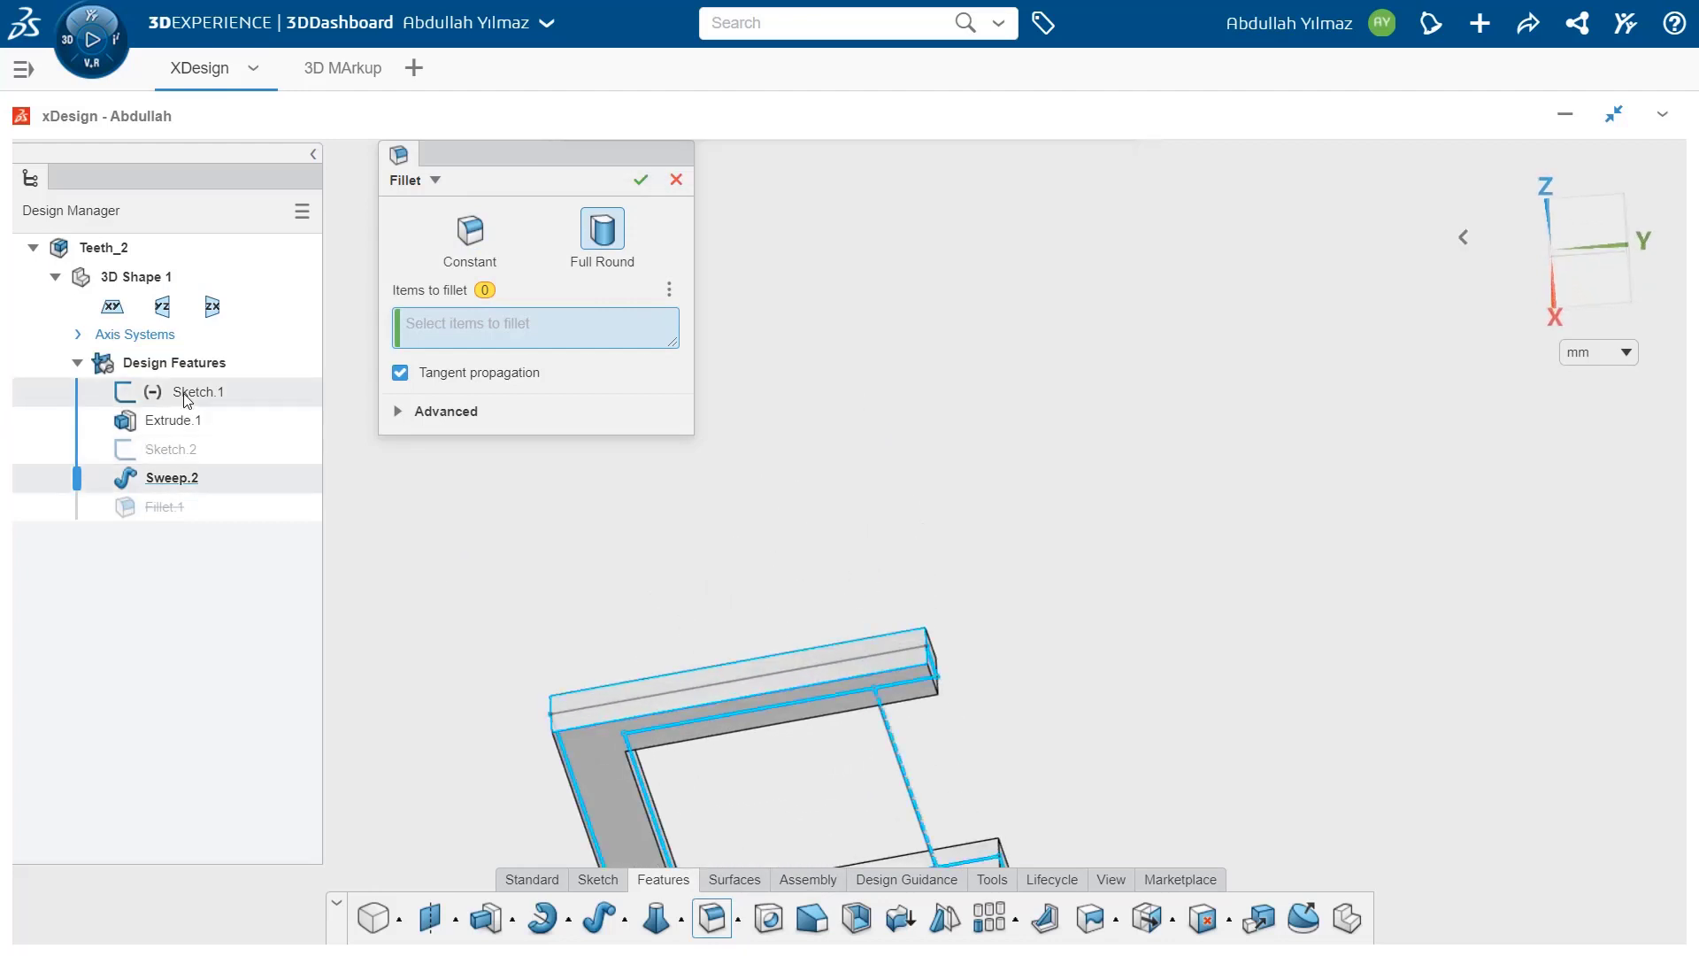
pyautogui.click(238, 333)
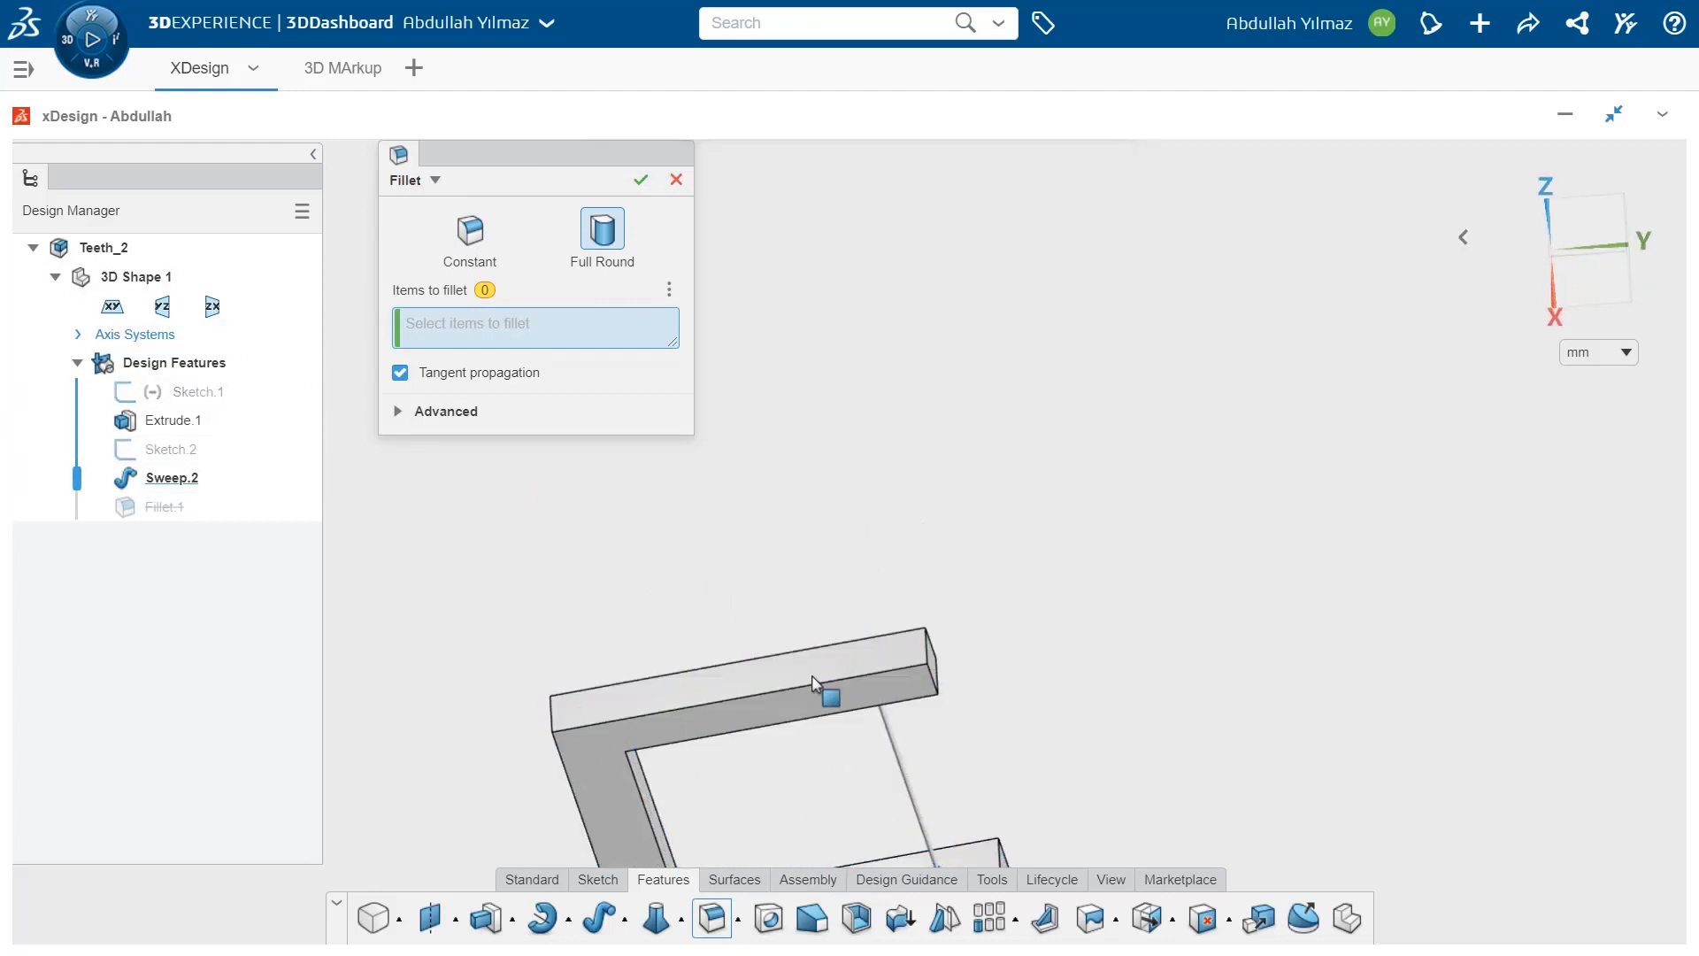
pyautogui.click(888, 660)
# - Add the prong faces and the inner frame face, then apply the full-round fillet
pyautogui.moveTo(979, 695); pyautogui.dragTo(902, 650, button='middle')
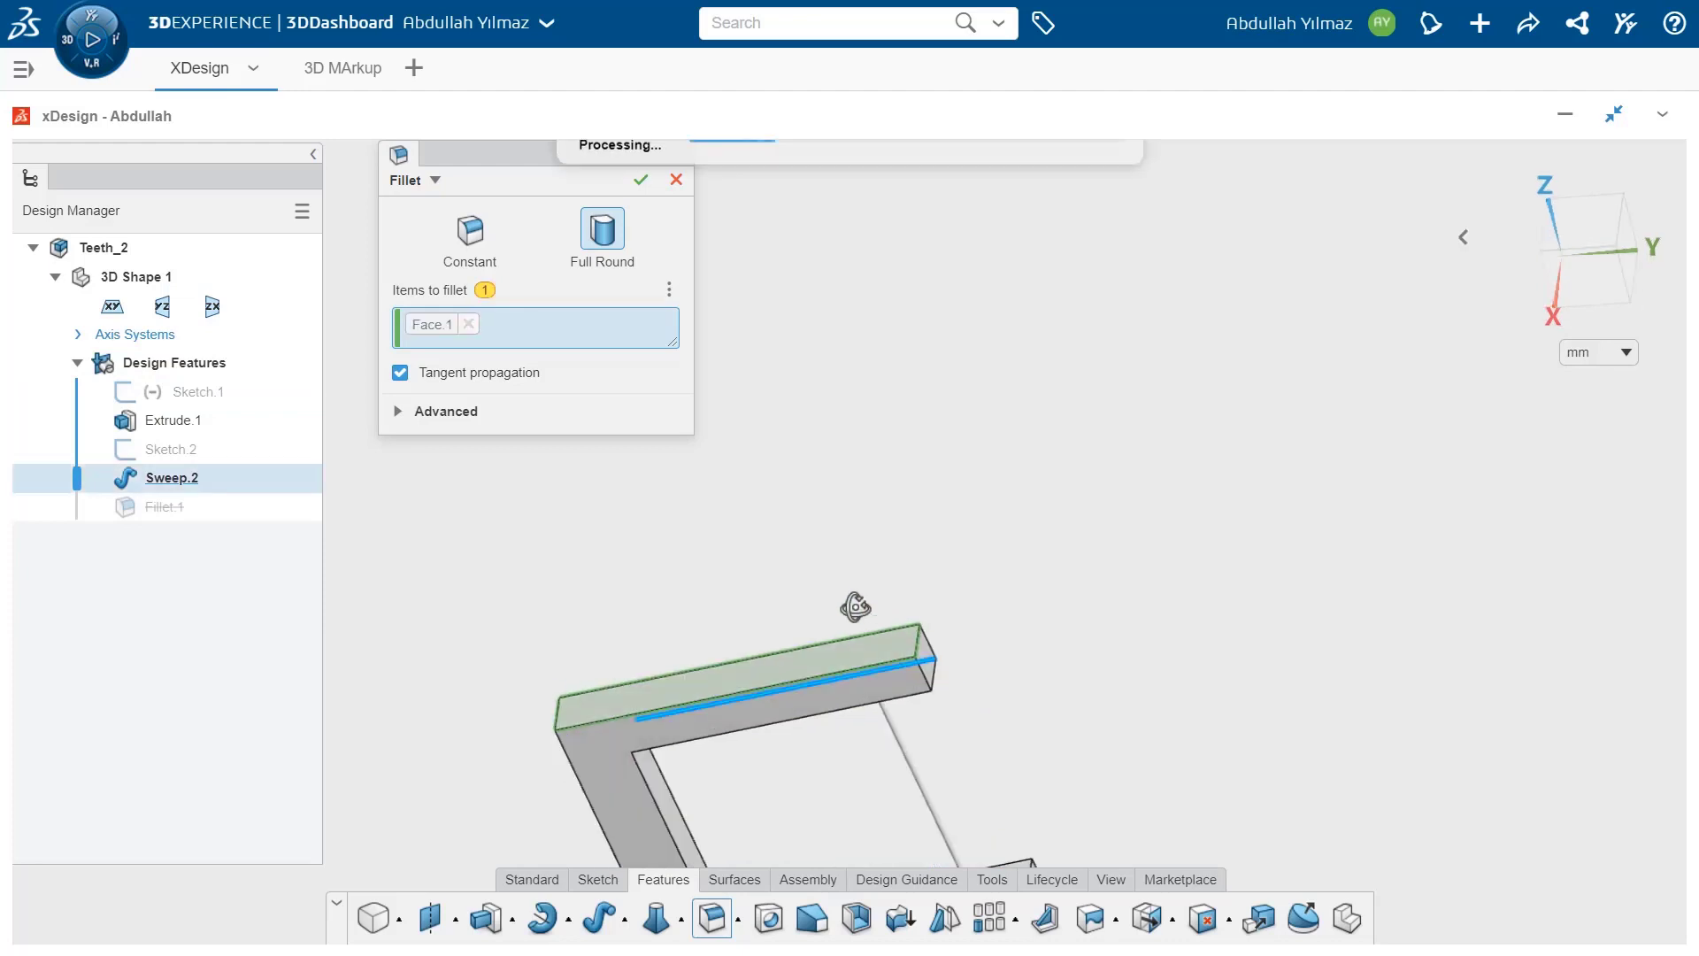
pyautogui.moveTo(935, 573); pyautogui.dragTo(916, 669, button='middle')
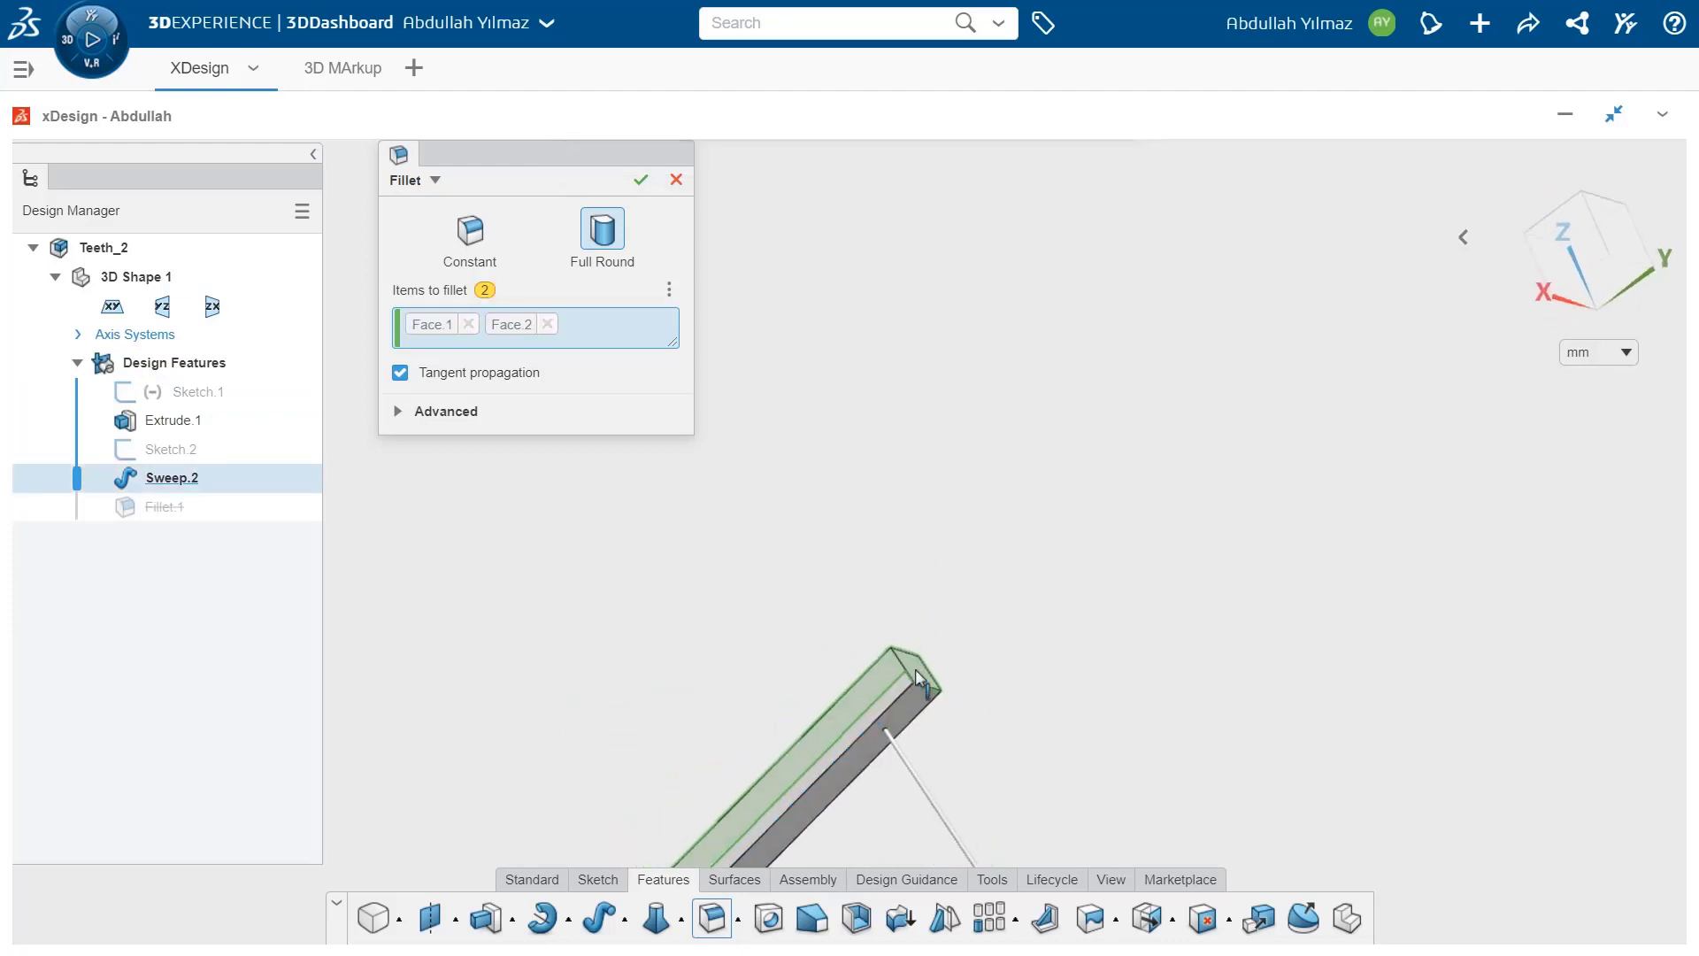
pyautogui.click(930, 704)
pyautogui.moveTo(948, 740)
pyautogui.mouseDown(button='middle')
pyautogui.moveTo(938, 690)
pyautogui.moveTo(897, 715)
pyautogui.mouseUp(button='middle')
pyautogui.click(897, 715)
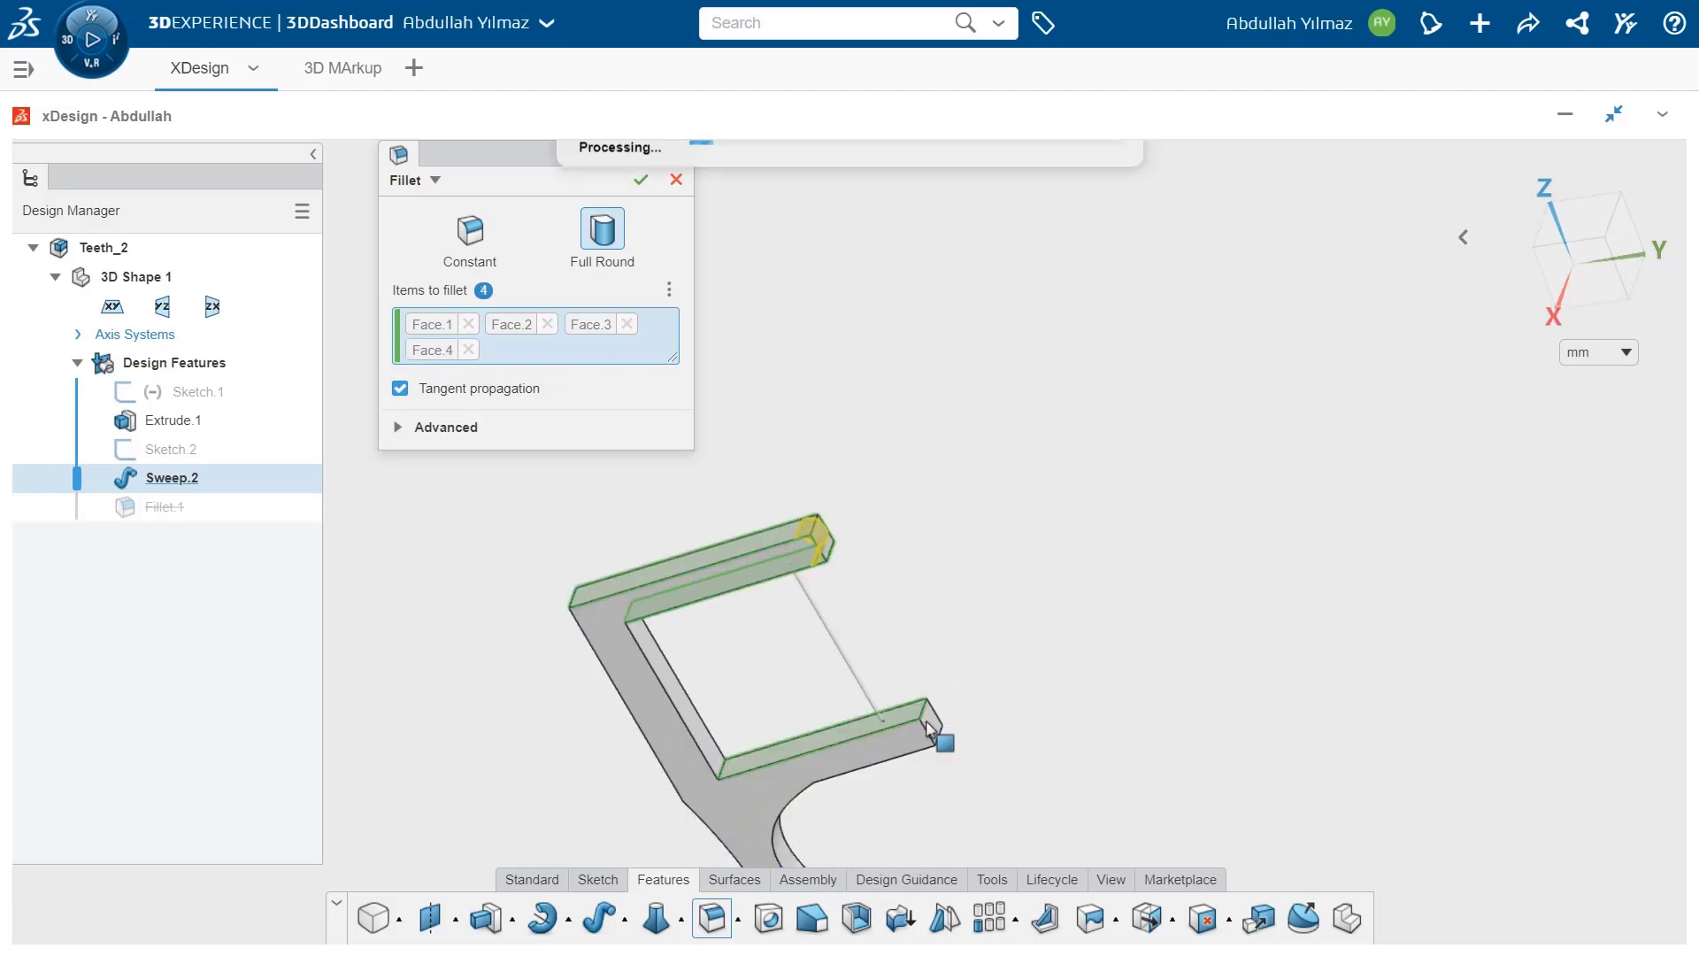
pyautogui.click(927, 735)
pyautogui.moveTo(938, 779)
pyautogui.mouseDown(button='middle')
pyautogui.moveTo(898, 637)
pyautogui.moveTo(894, 798)
pyautogui.mouseUp(button='middle')
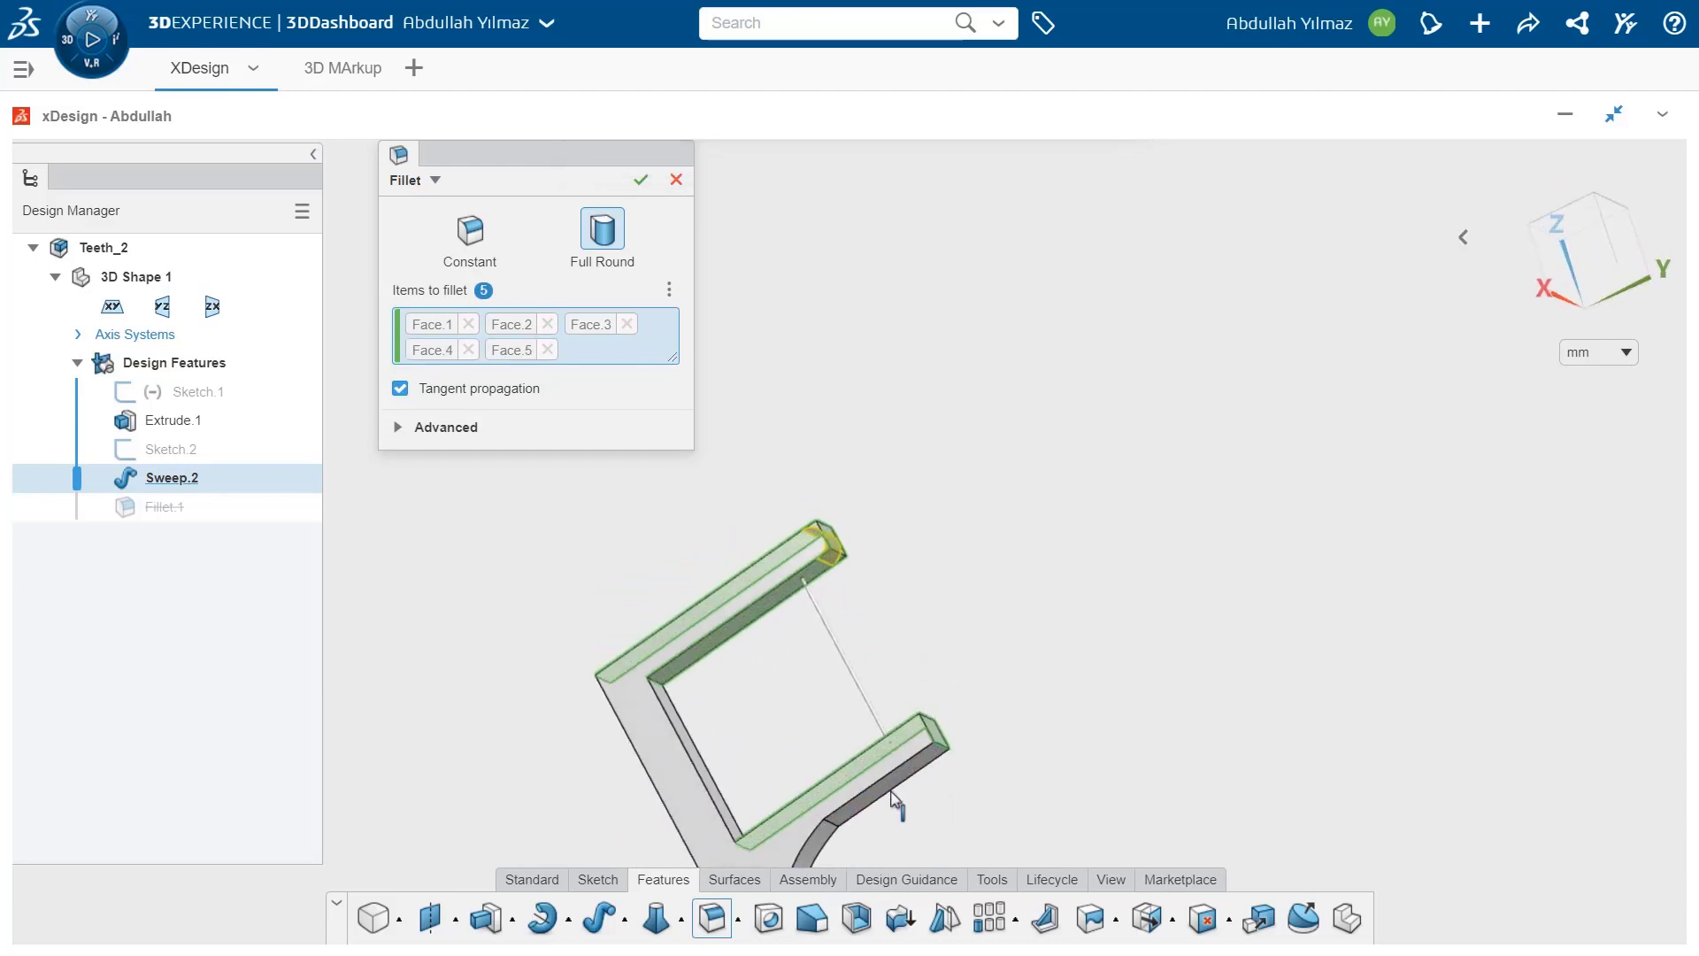
pyautogui.click(896, 786)
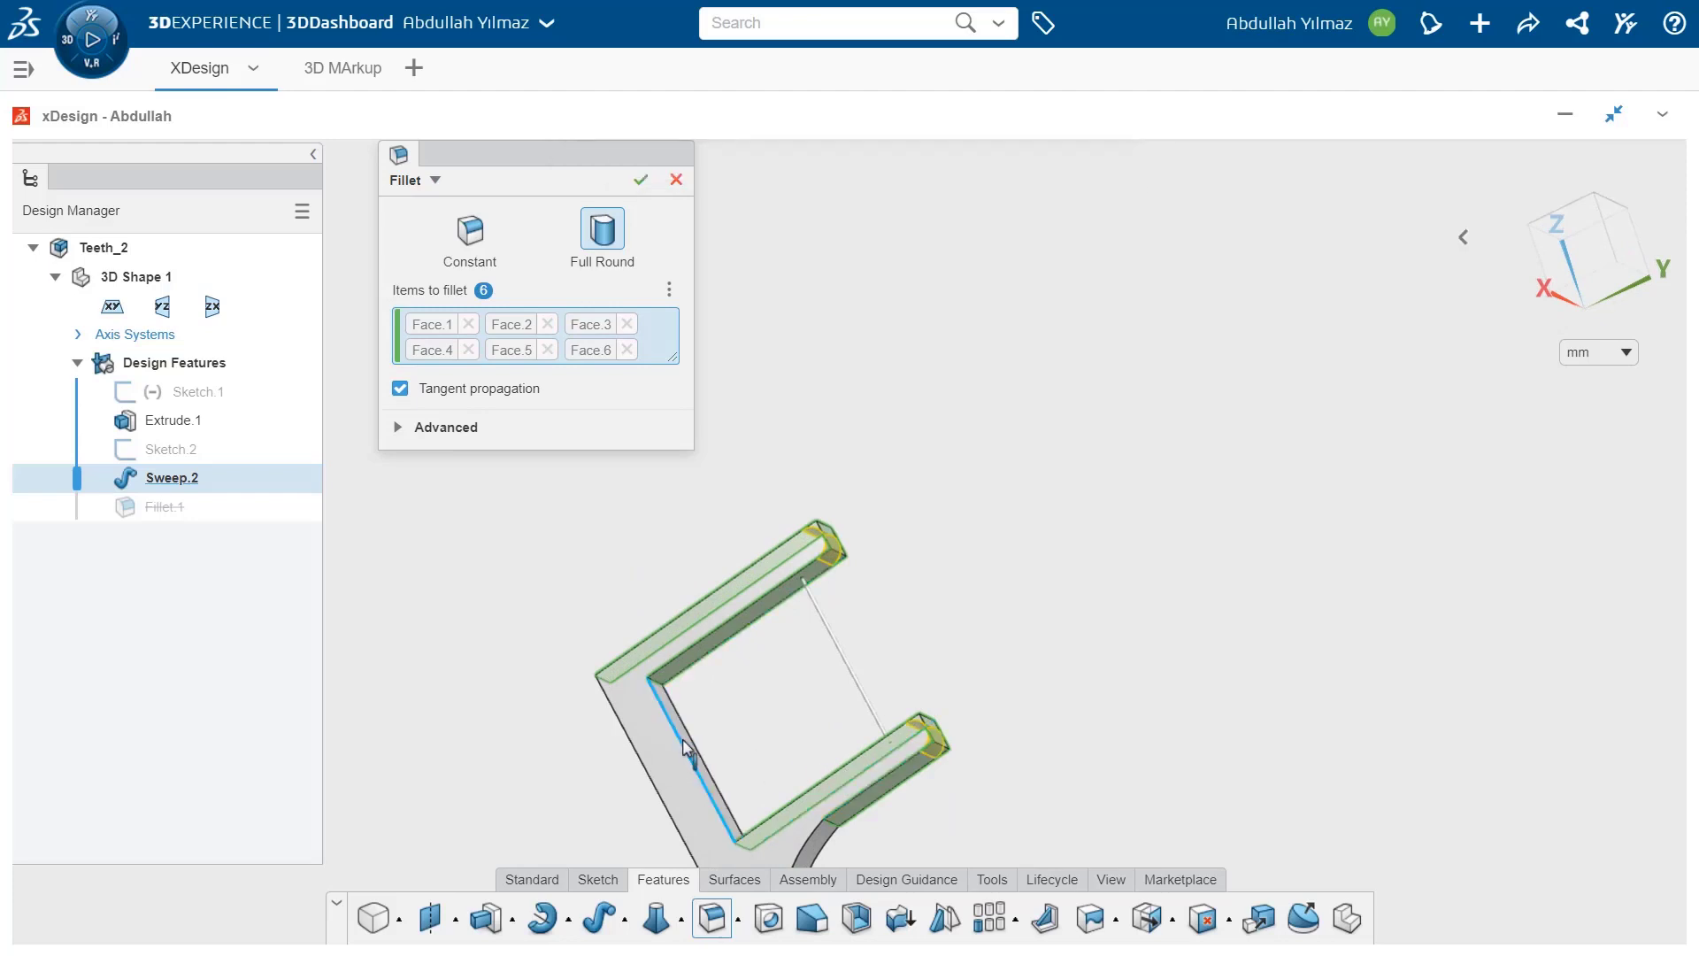
pyautogui.moveTo(685, 750)
pyautogui.mouseDown(button='middle')
pyautogui.moveTo(682, 795)
pyautogui.moveTo(724, 747)
pyautogui.mouseUp(button='middle')
pyautogui.click(682, 795)
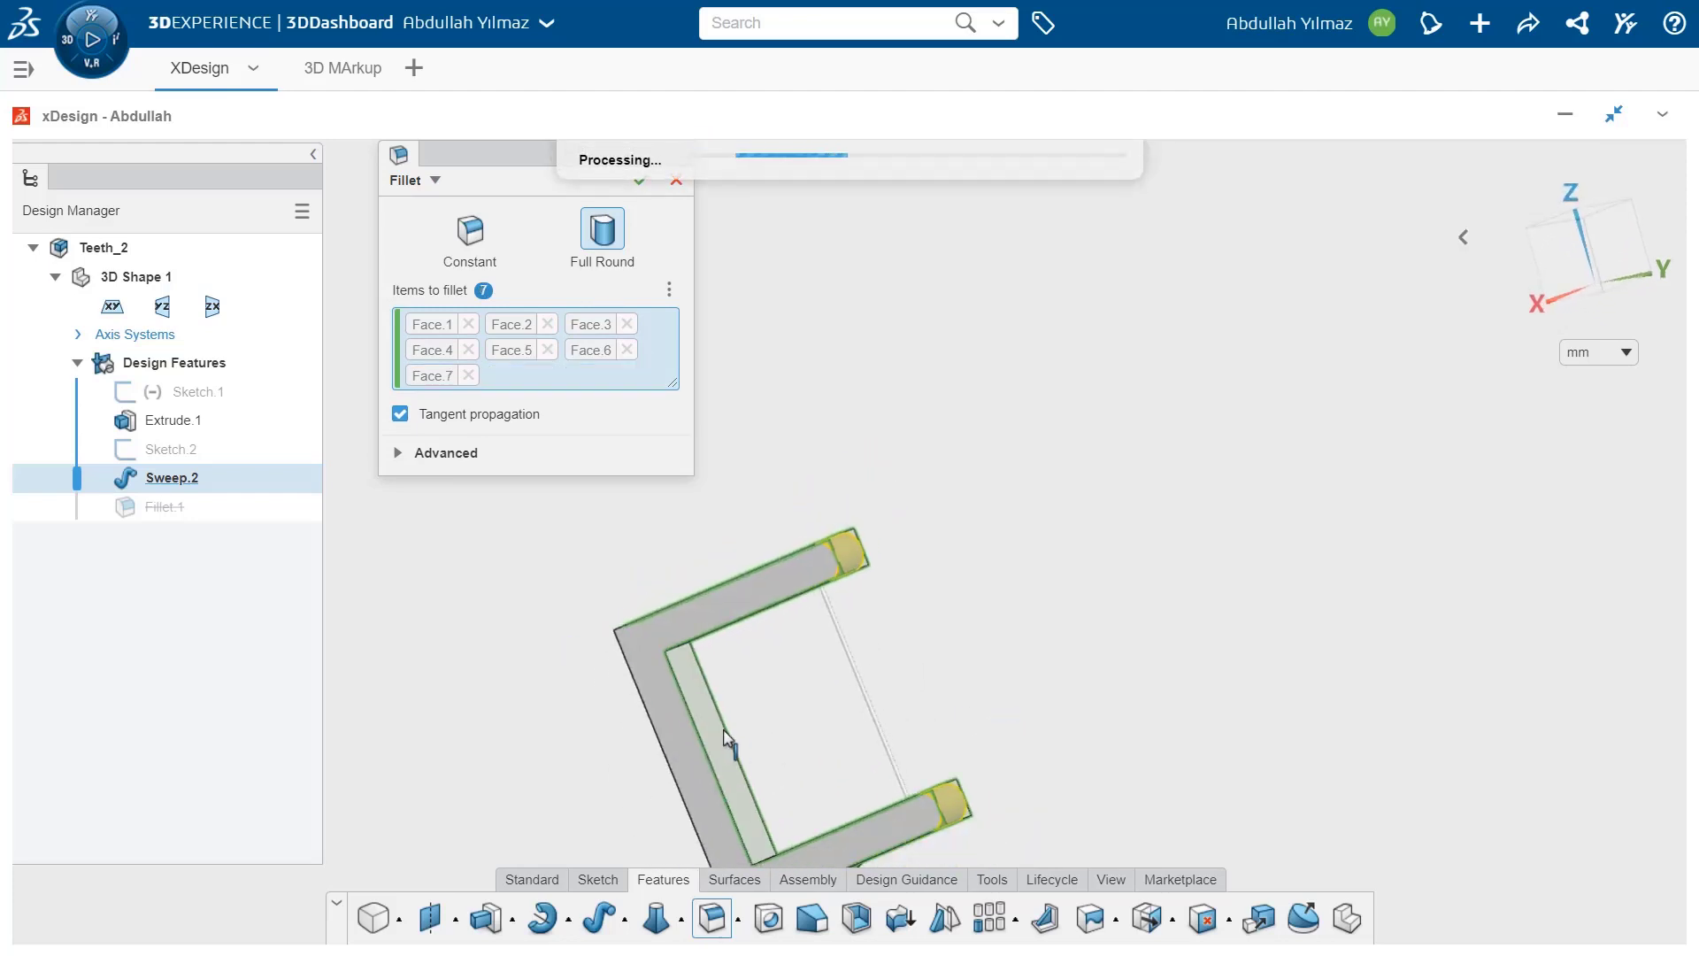
pyautogui.click(640, 181)
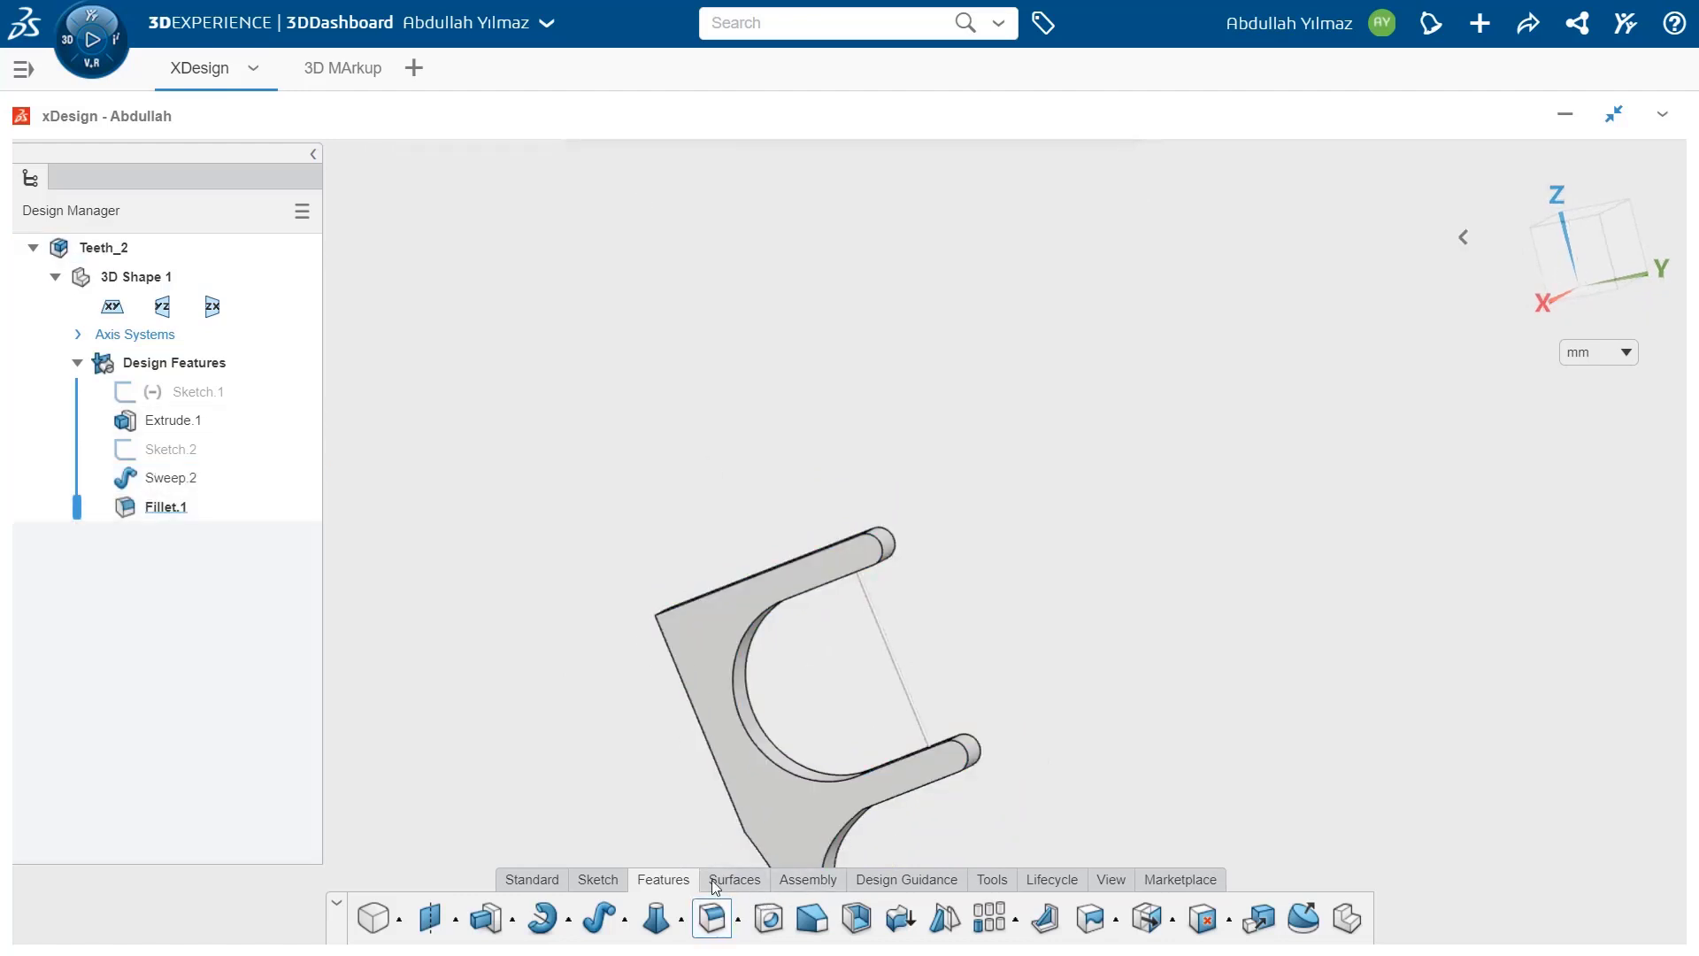
# - Round the frame's outer back corner edge with a 10 mm constant-radius fillet
pyautogui.click(713, 918)
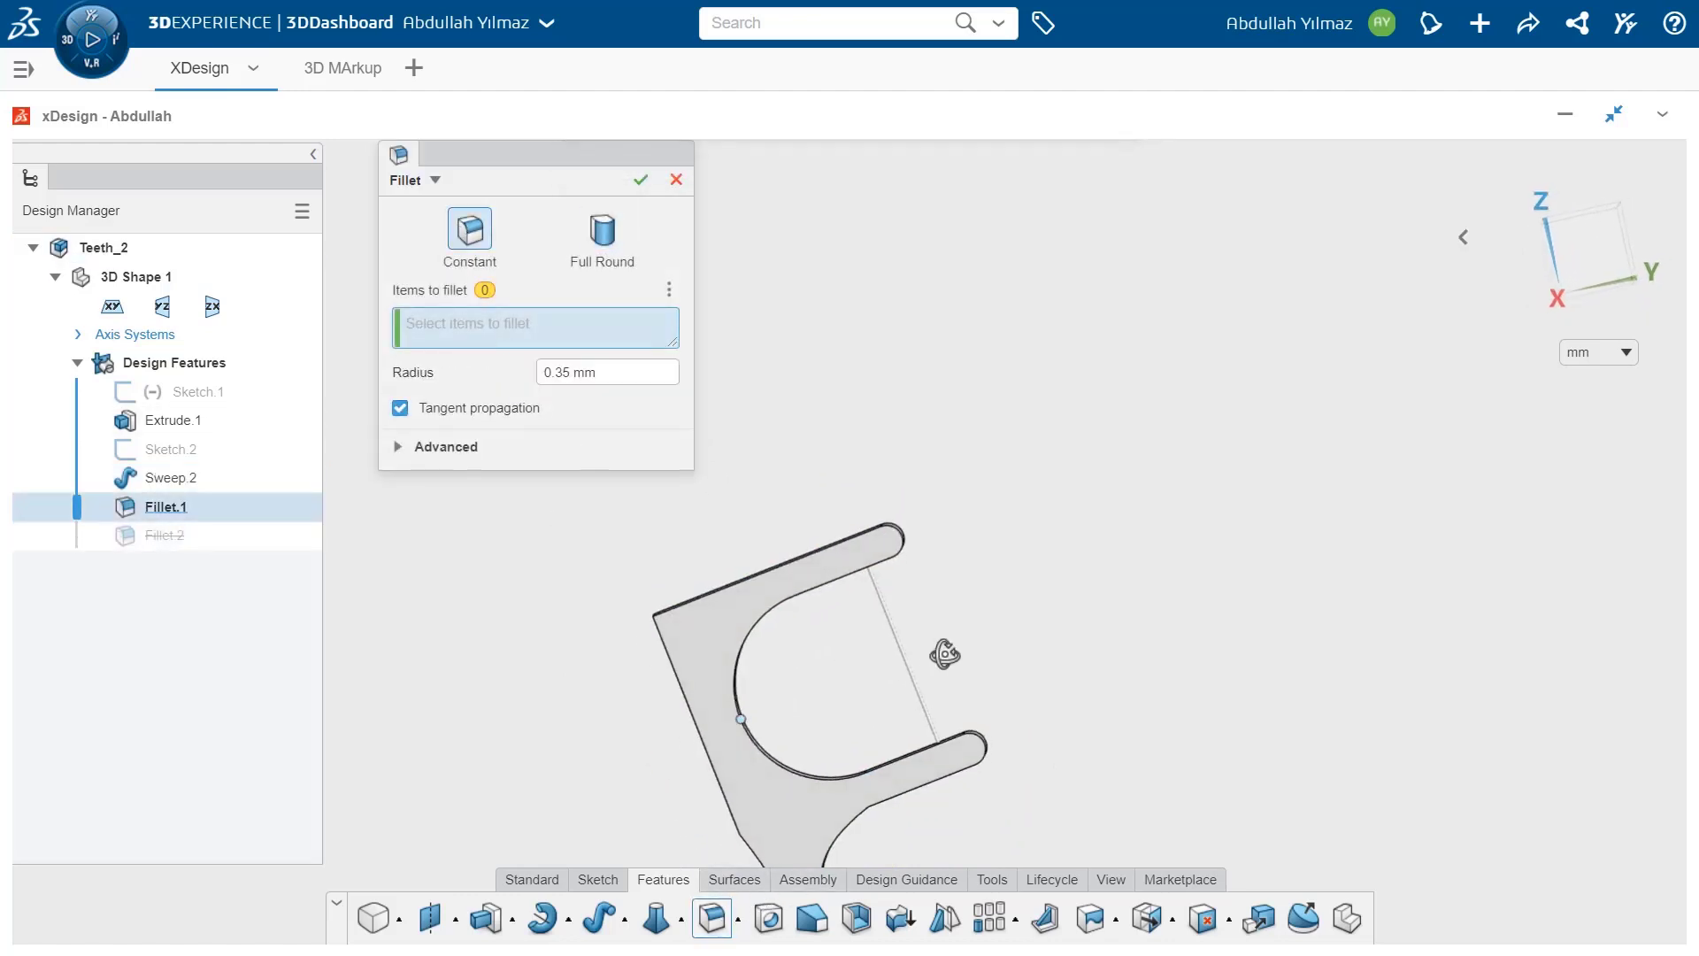
pyautogui.moveTo(944, 655); pyautogui.dragTo(920, 651, button='middle')
pyautogui.click(665, 625)
pyautogui.click(597, 380)
pyautogui.write('10')
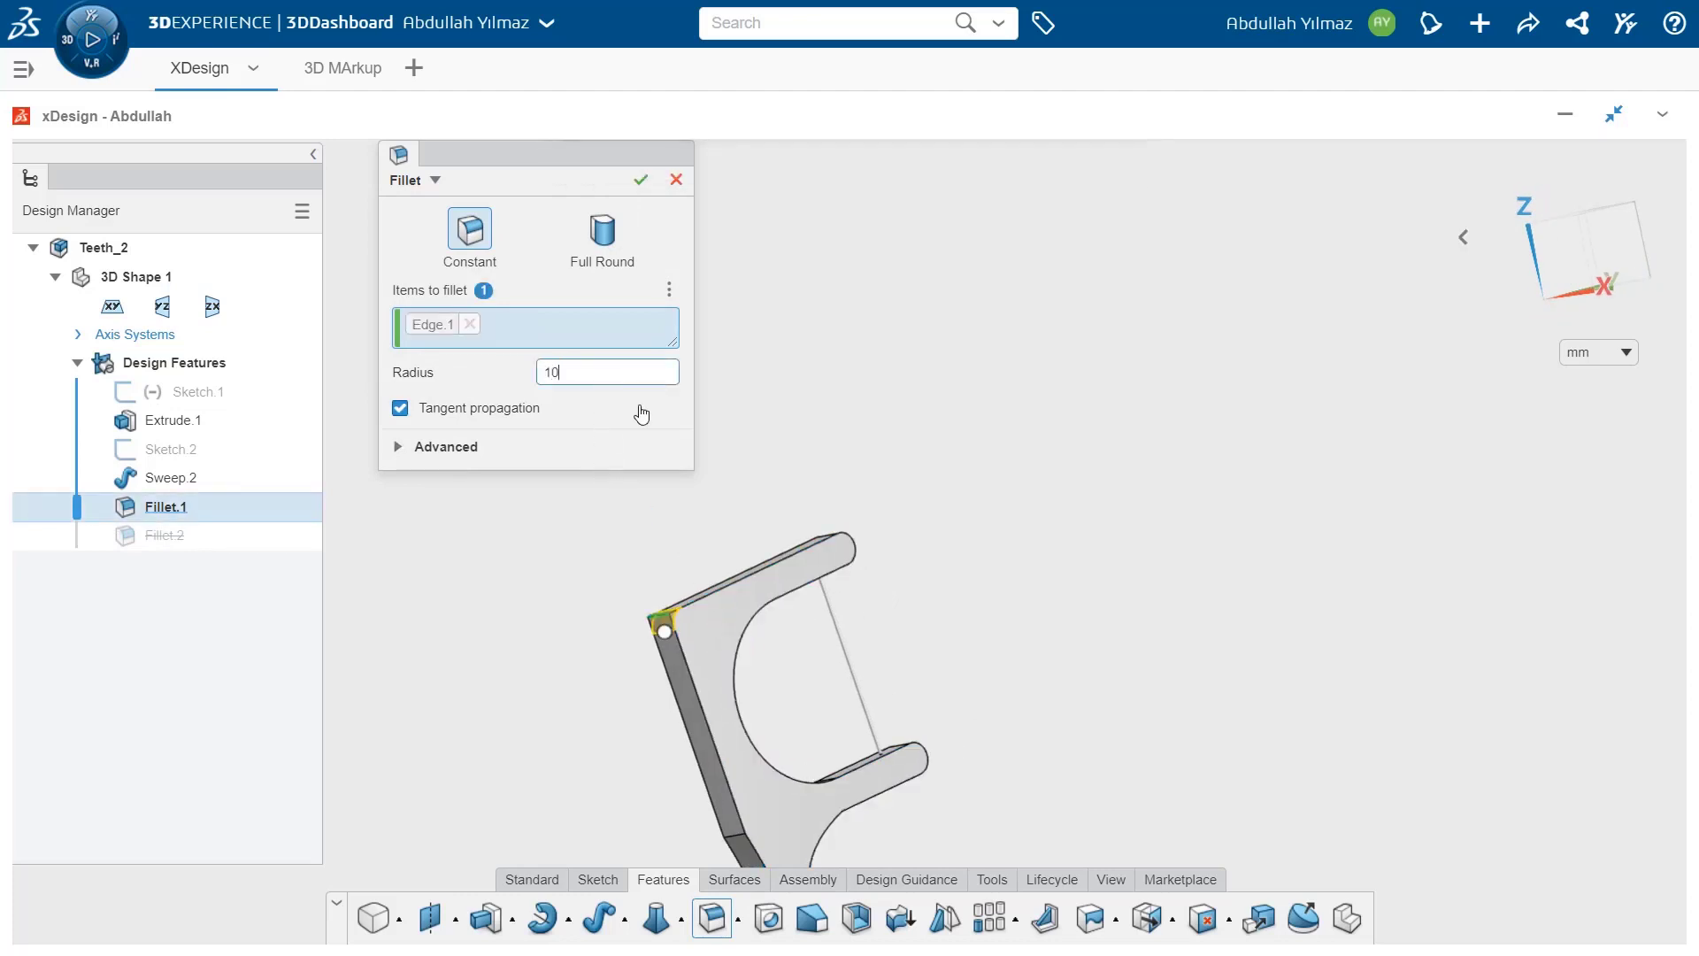
pyautogui.press('Return')
pyautogui.click(641, 181)
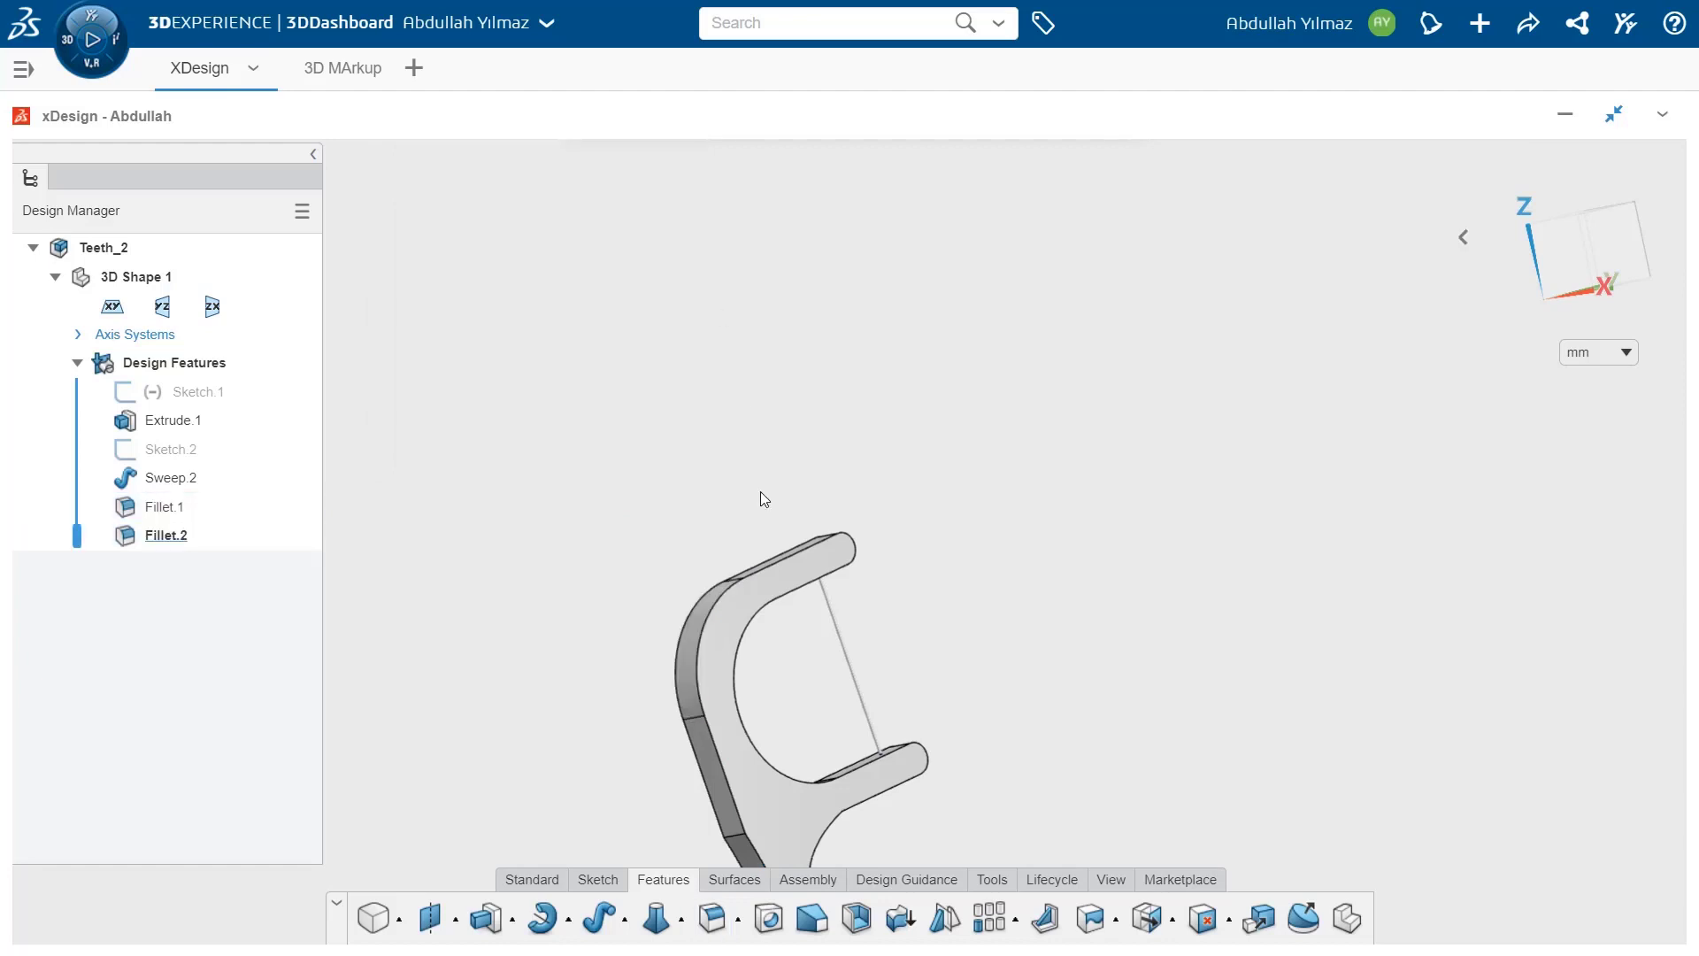
pyautogui.moveTo(761, 491)
pyautogui.mouseDown(button='middle')
pyautogui.moveTo(714, 592)
pyautogui.moveTo(649, 504)
pyautogui.moveTo(595, 650)
pyautogui.moveTo(805, 708)
pyautogui.moveTo(875, 655)
pyautogui.moveTo(906, 660)
pyautogui.moveTo(864, 714)
pyautogui.moveTo(949, 724)
pyautogui.moveTo(839, 729)
pyautogui.moveTo(826, 748)
pyautogui.mouseUp(button='middle')
# - On the zx plane, convert the handle face outline and draw a narrow tapered profile from the origin
pyautogui.click(826, 749)
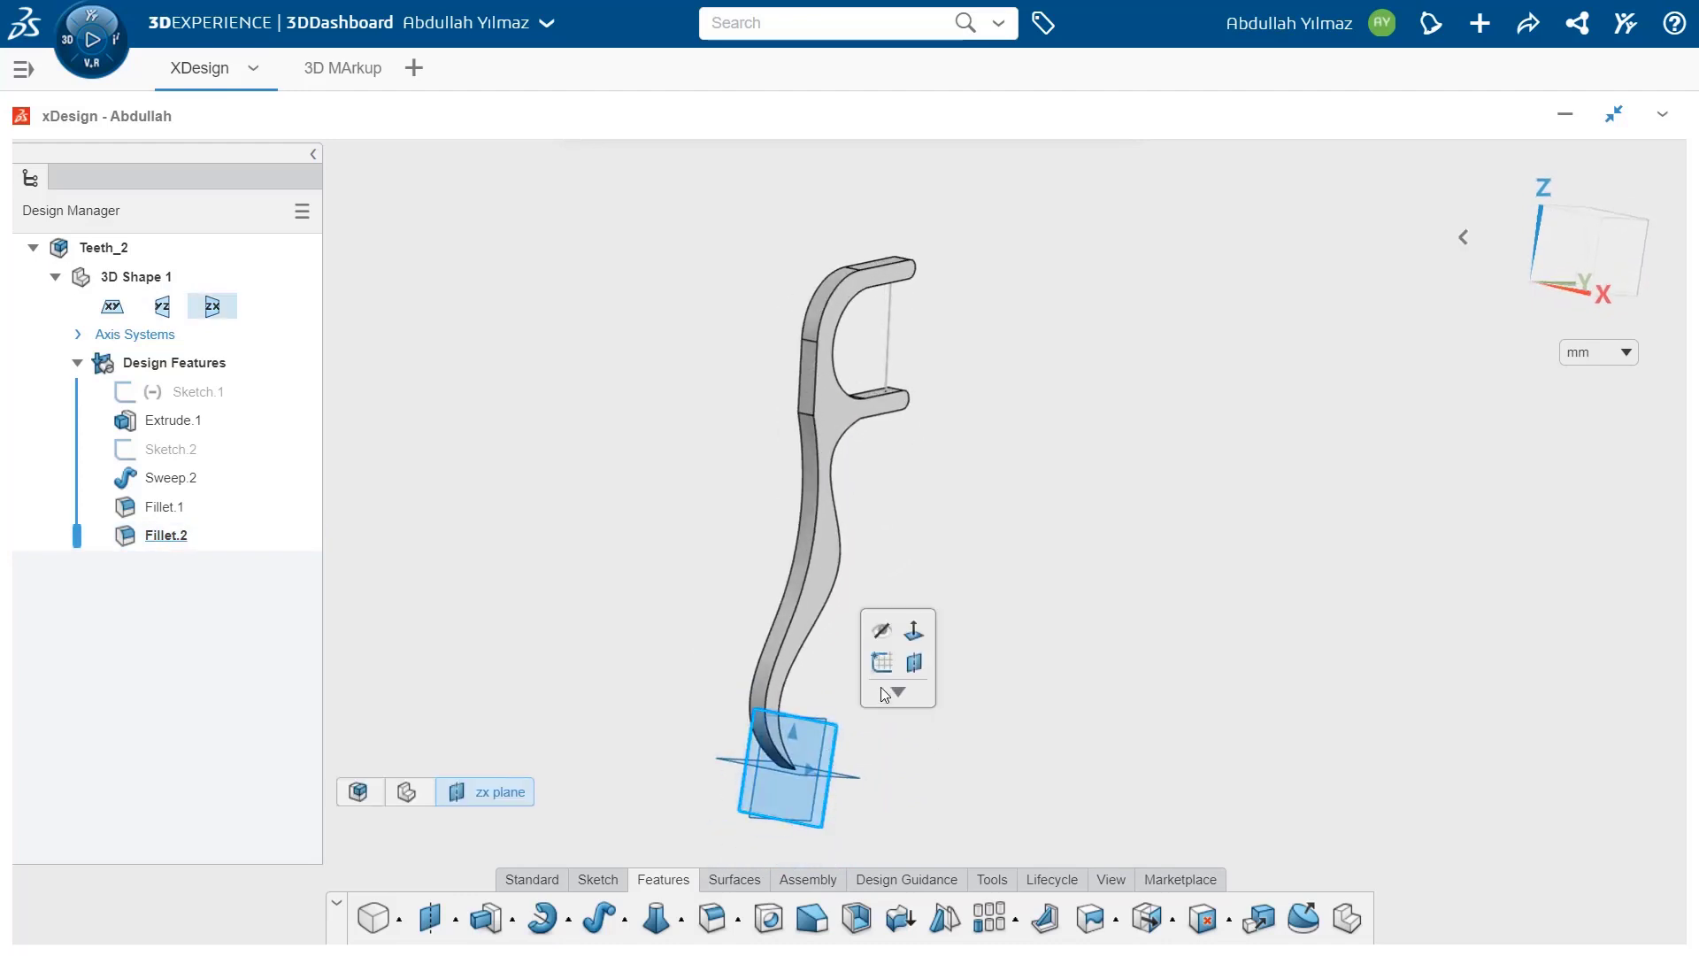
pyautogui.click(891, 674)
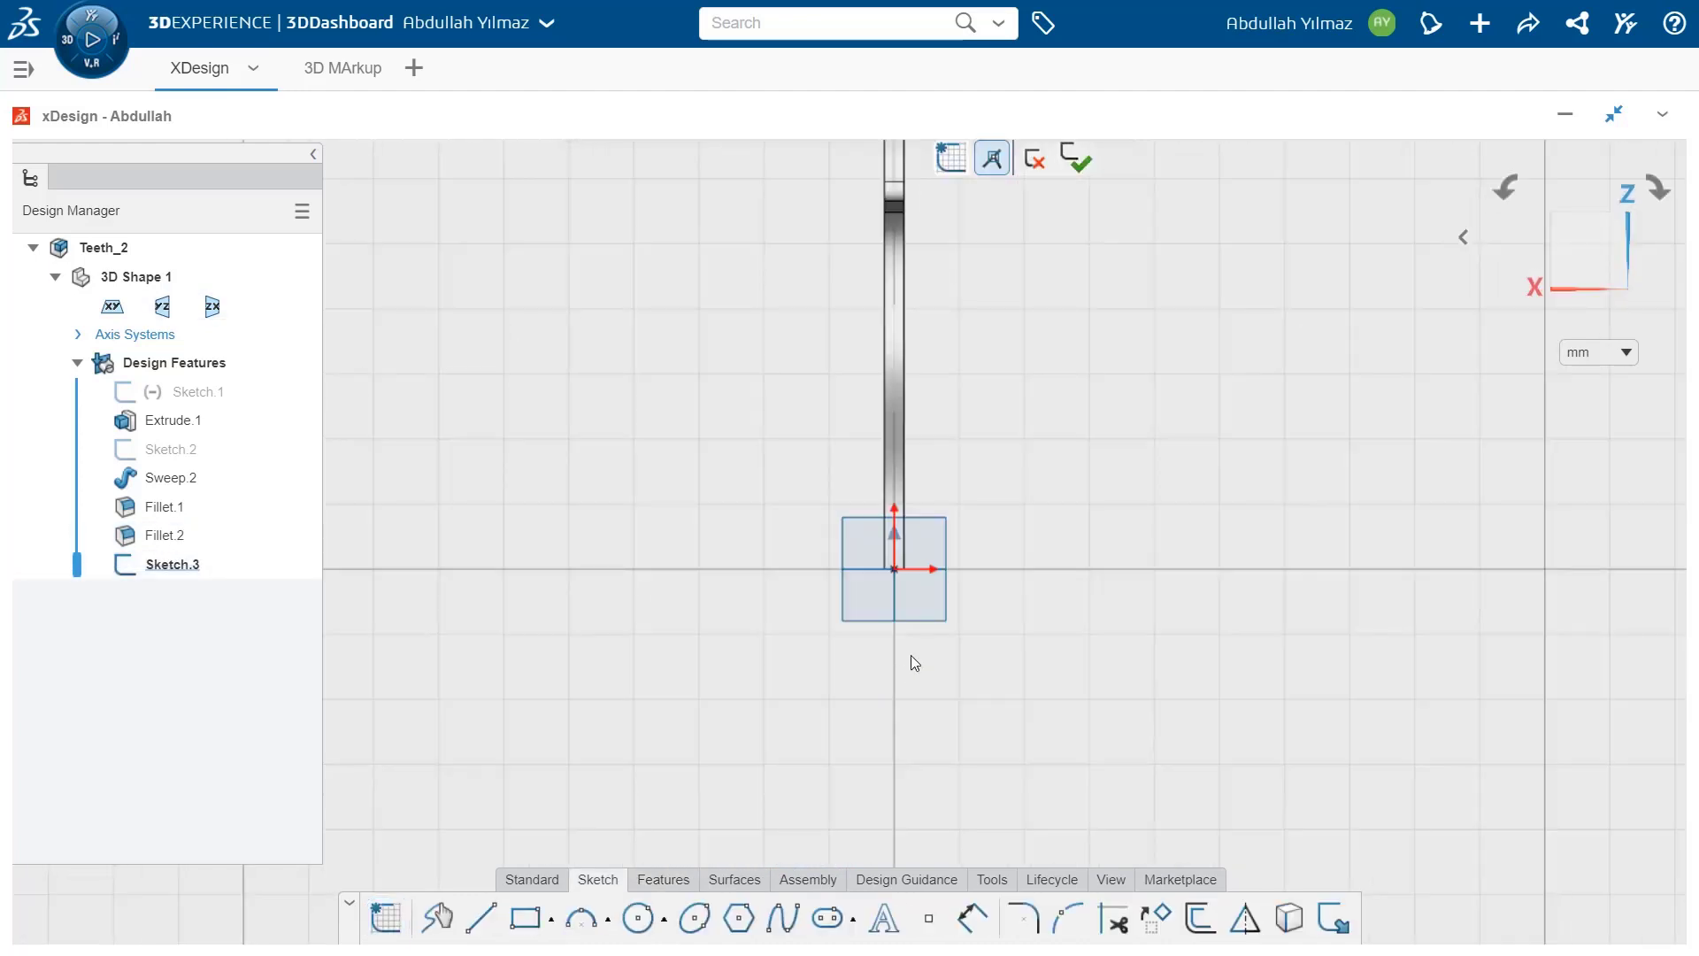
pyautogui.click(901, 379)
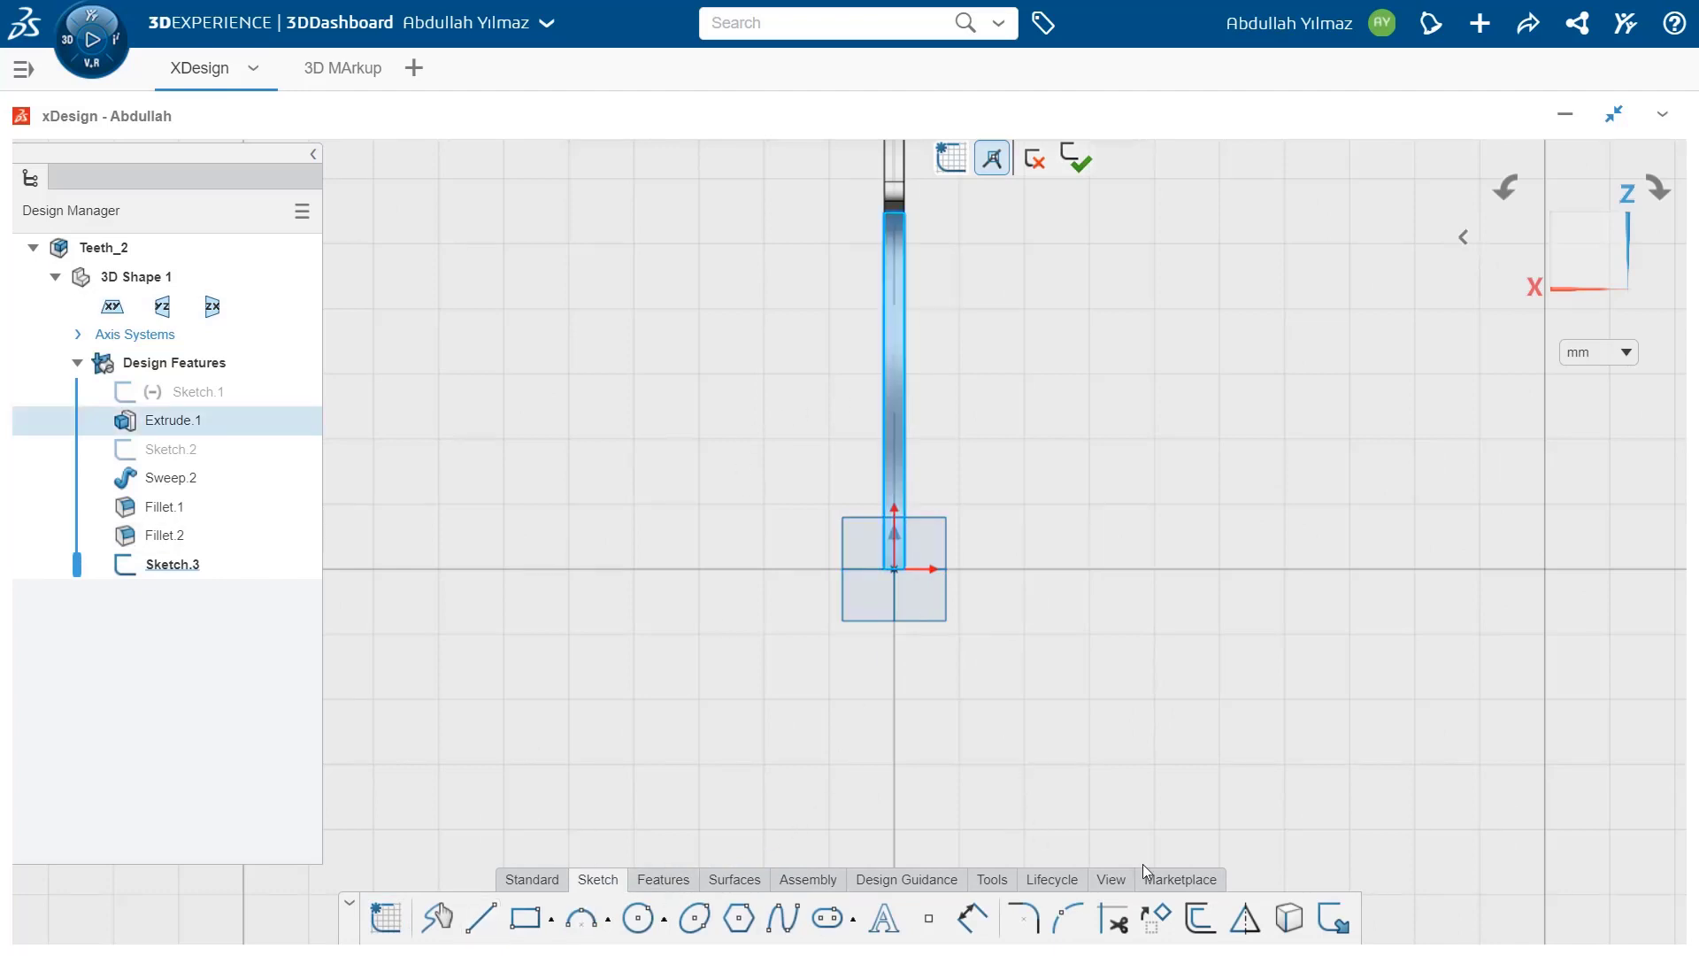
pyautogui.click(1281, 917)
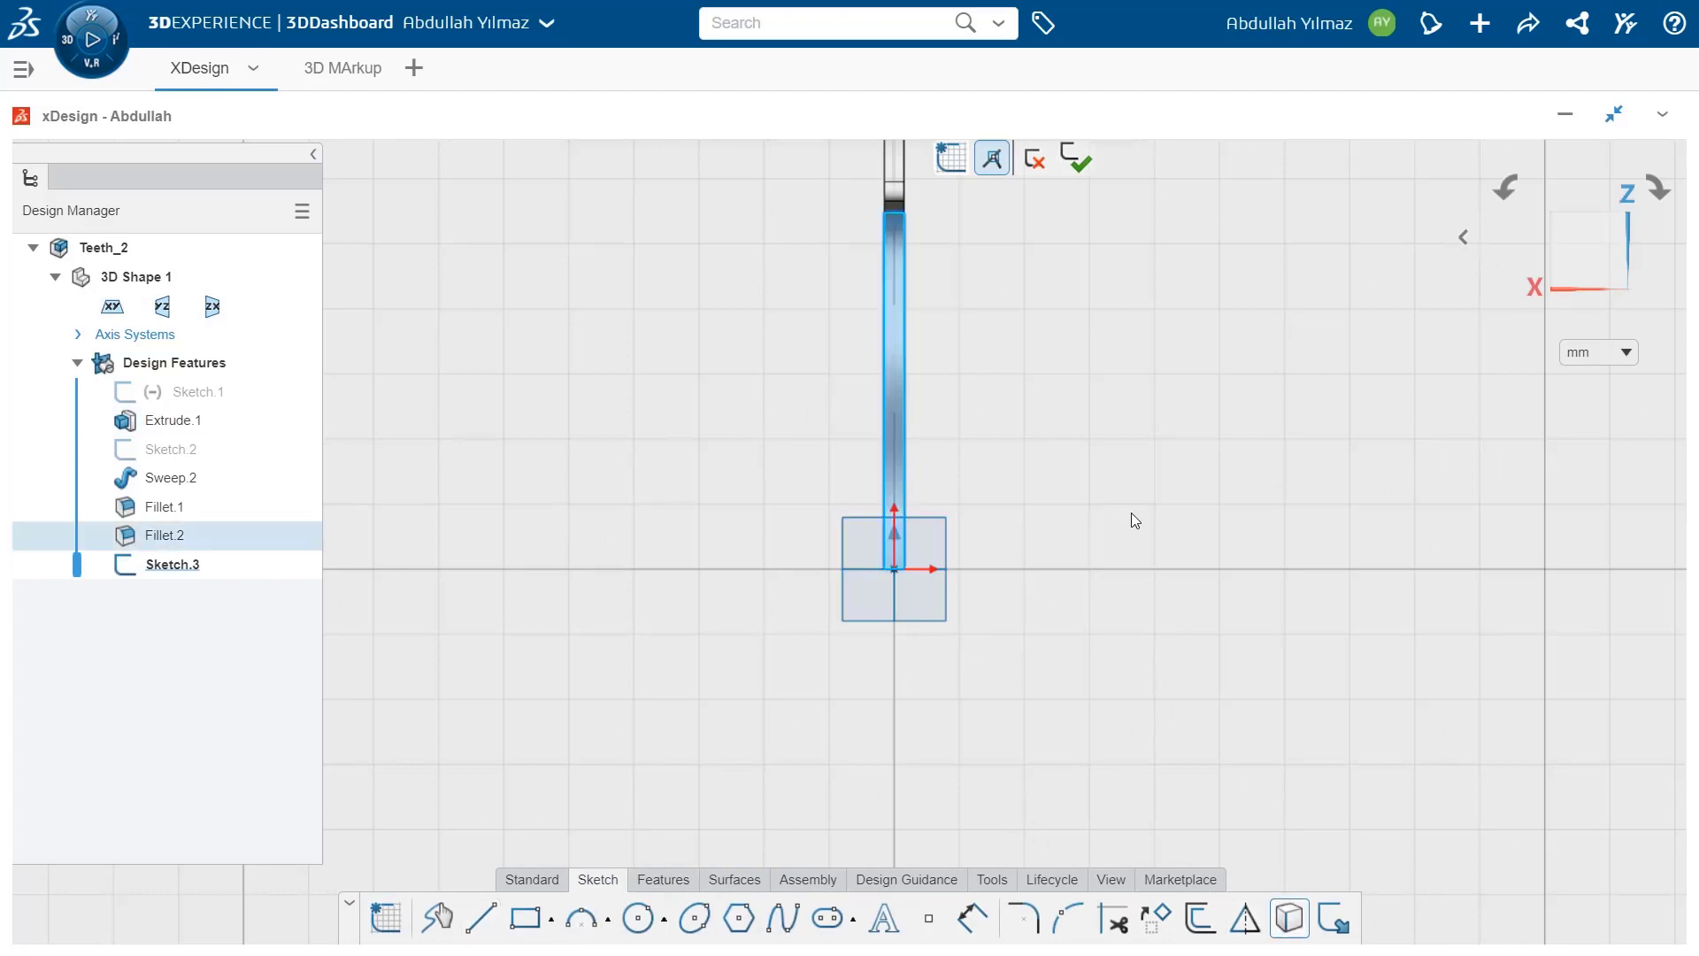
pyautogui.click(483, 920)
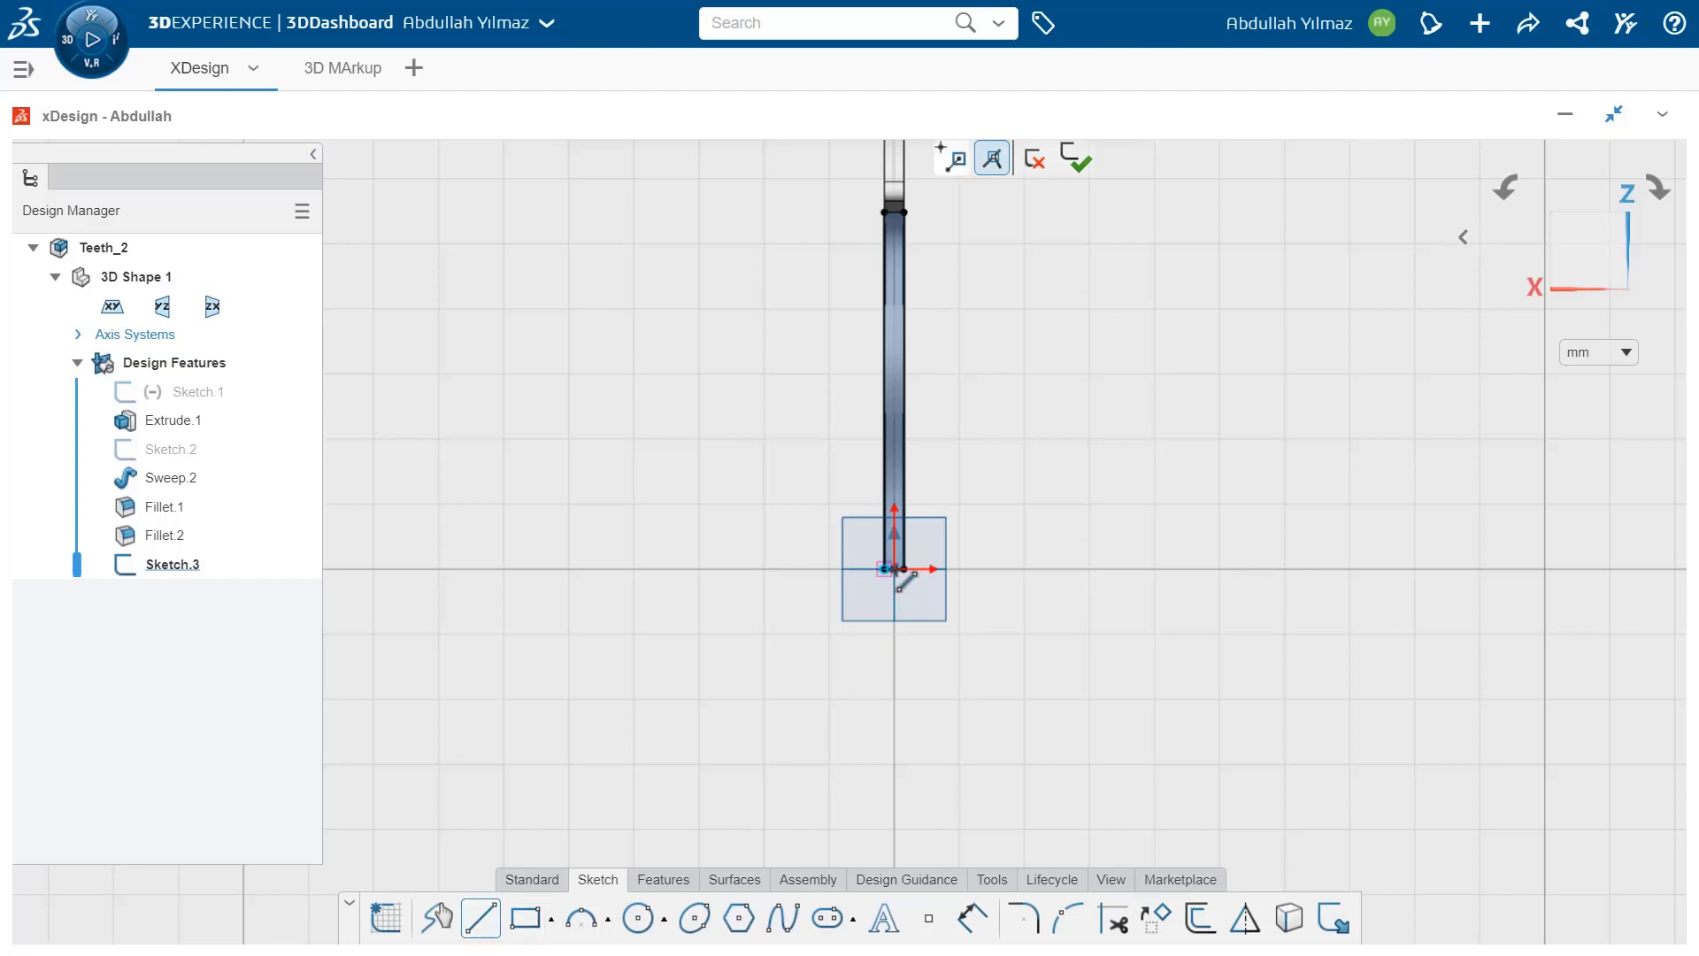
pyautogui.scroll(1, 905, 573)
pyautogui.scroll(1, 903, 572)
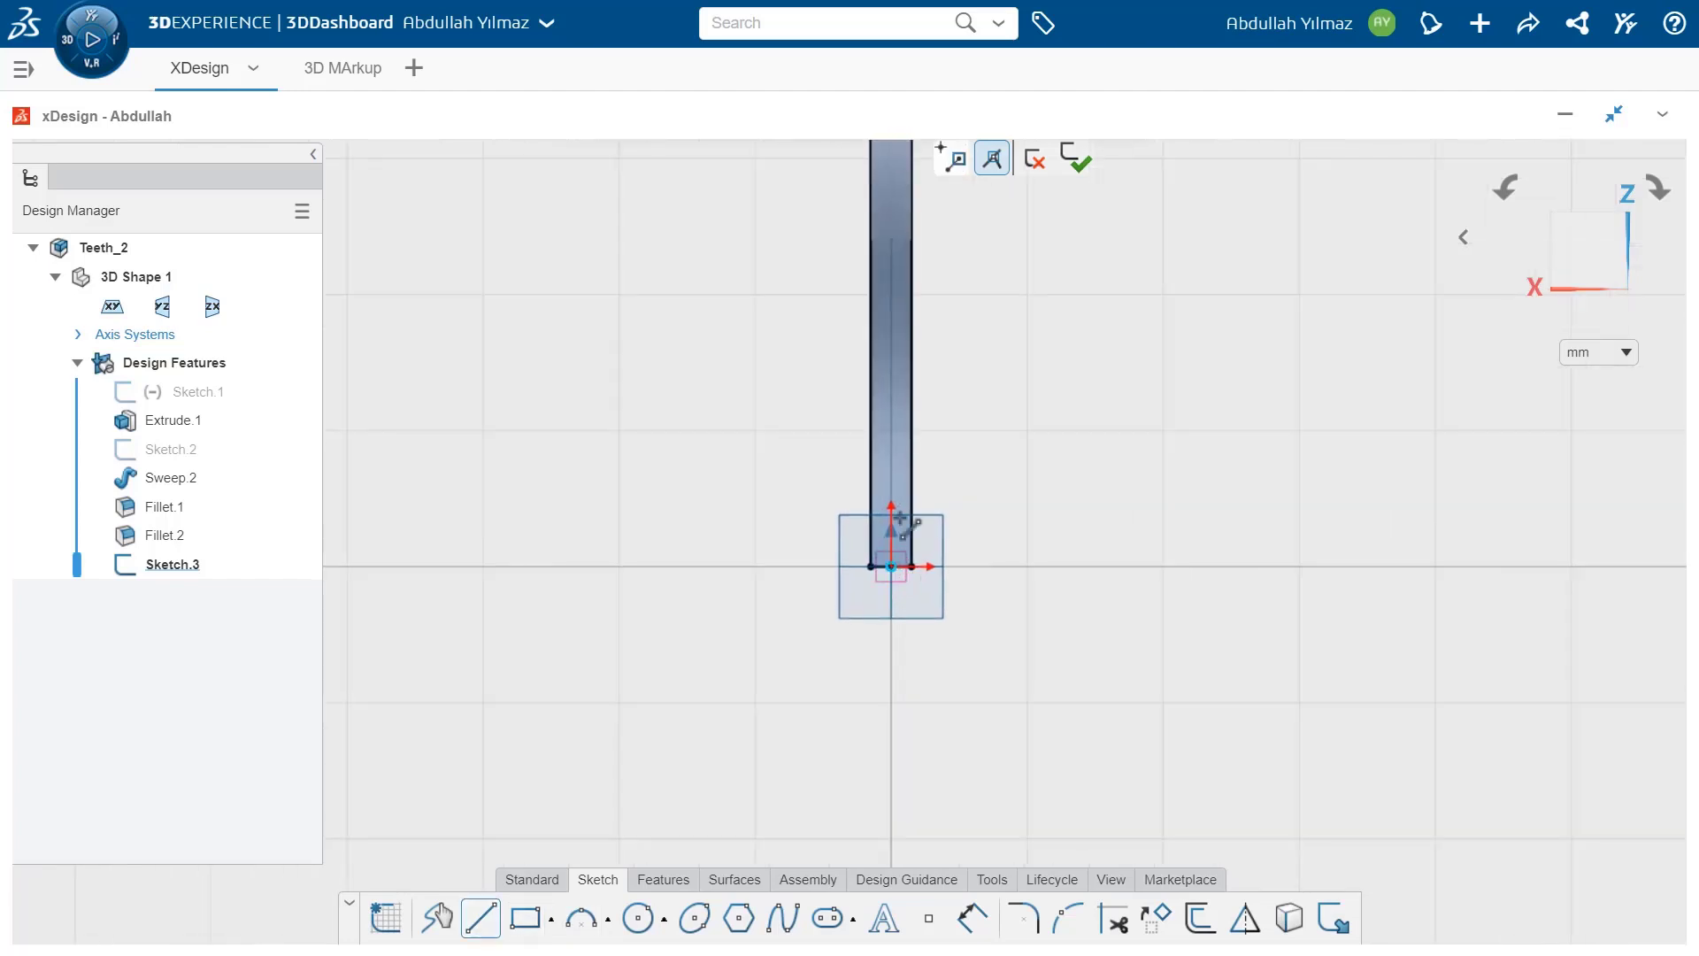
pyautogui.click(891, 567)
pyautogui.scroll(-1, 854, 540)
pyautogui.scroll(-1, 854, 540)
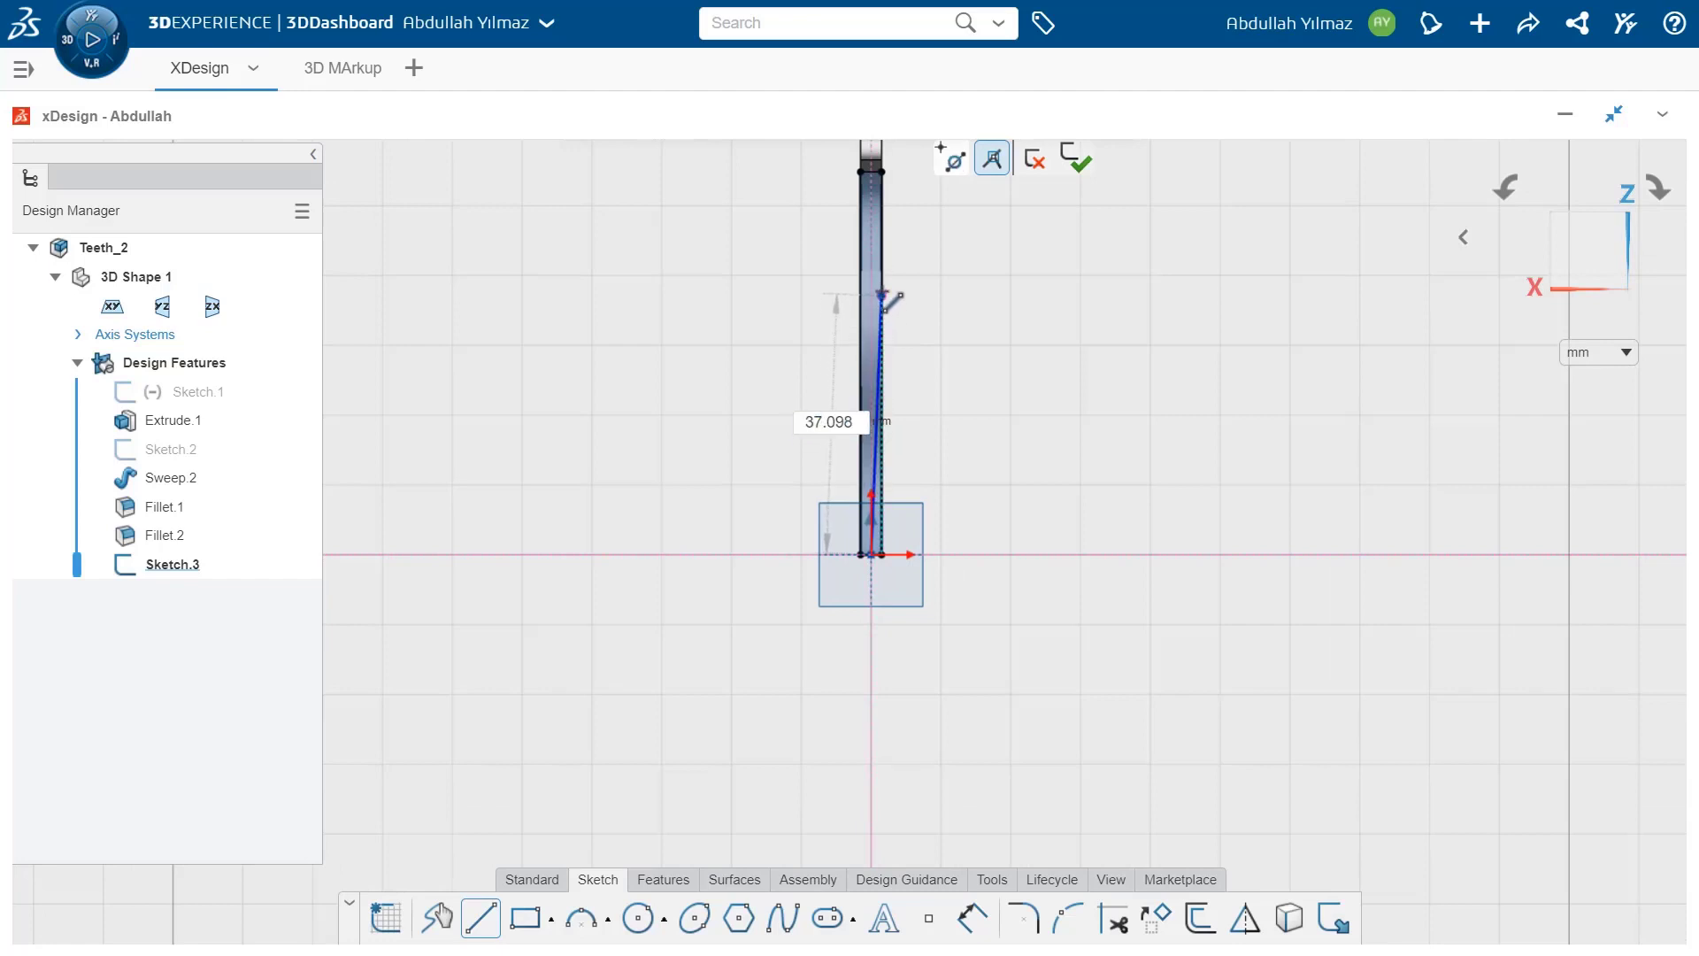
pyautogui.click(882, 289)
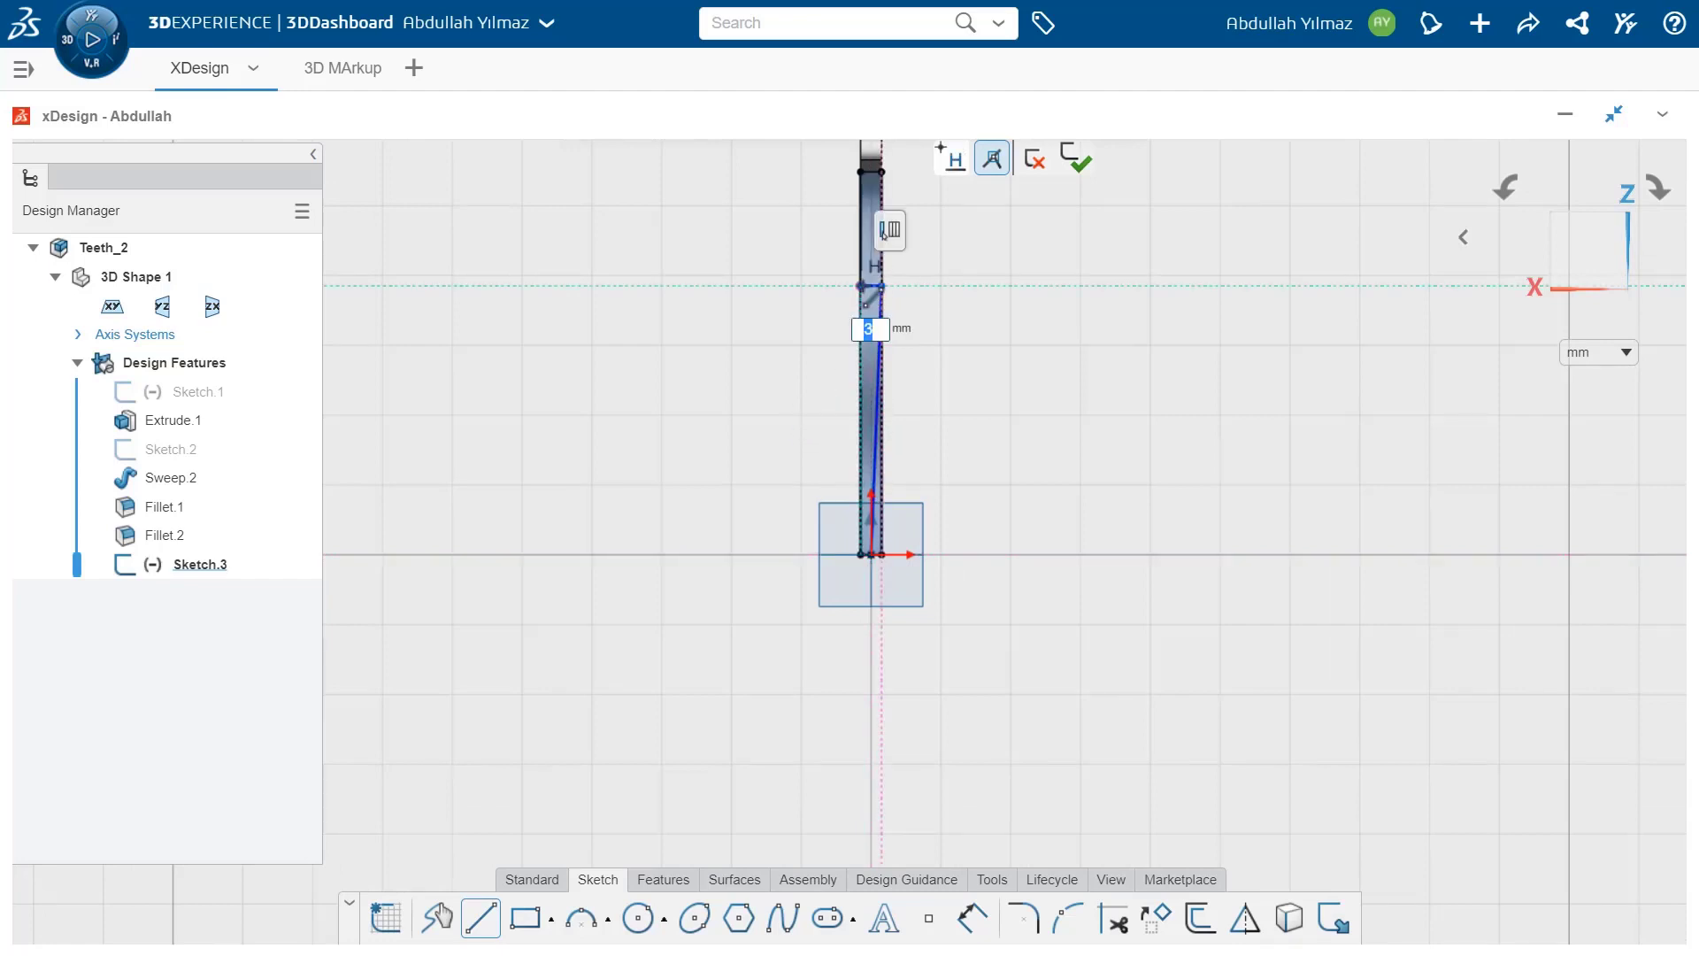
pyautogui.click(882, 555)
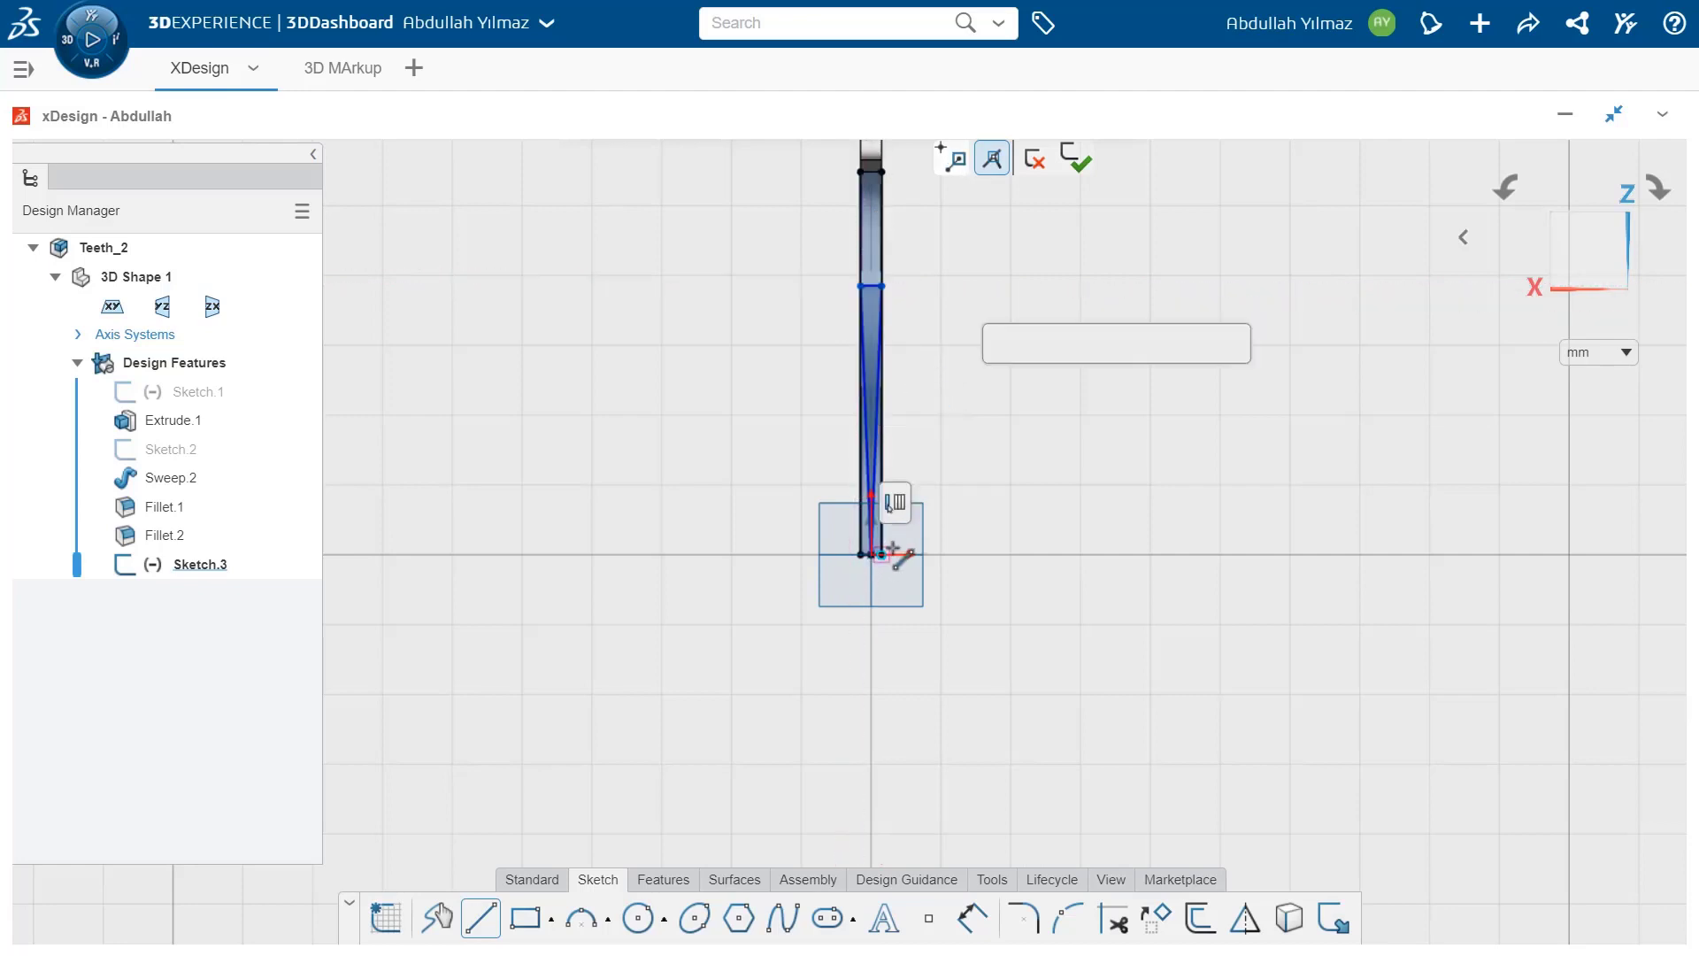
# - Dimension the tapered profile's apex height to 40 mm
pyautogui.click(971, 918)
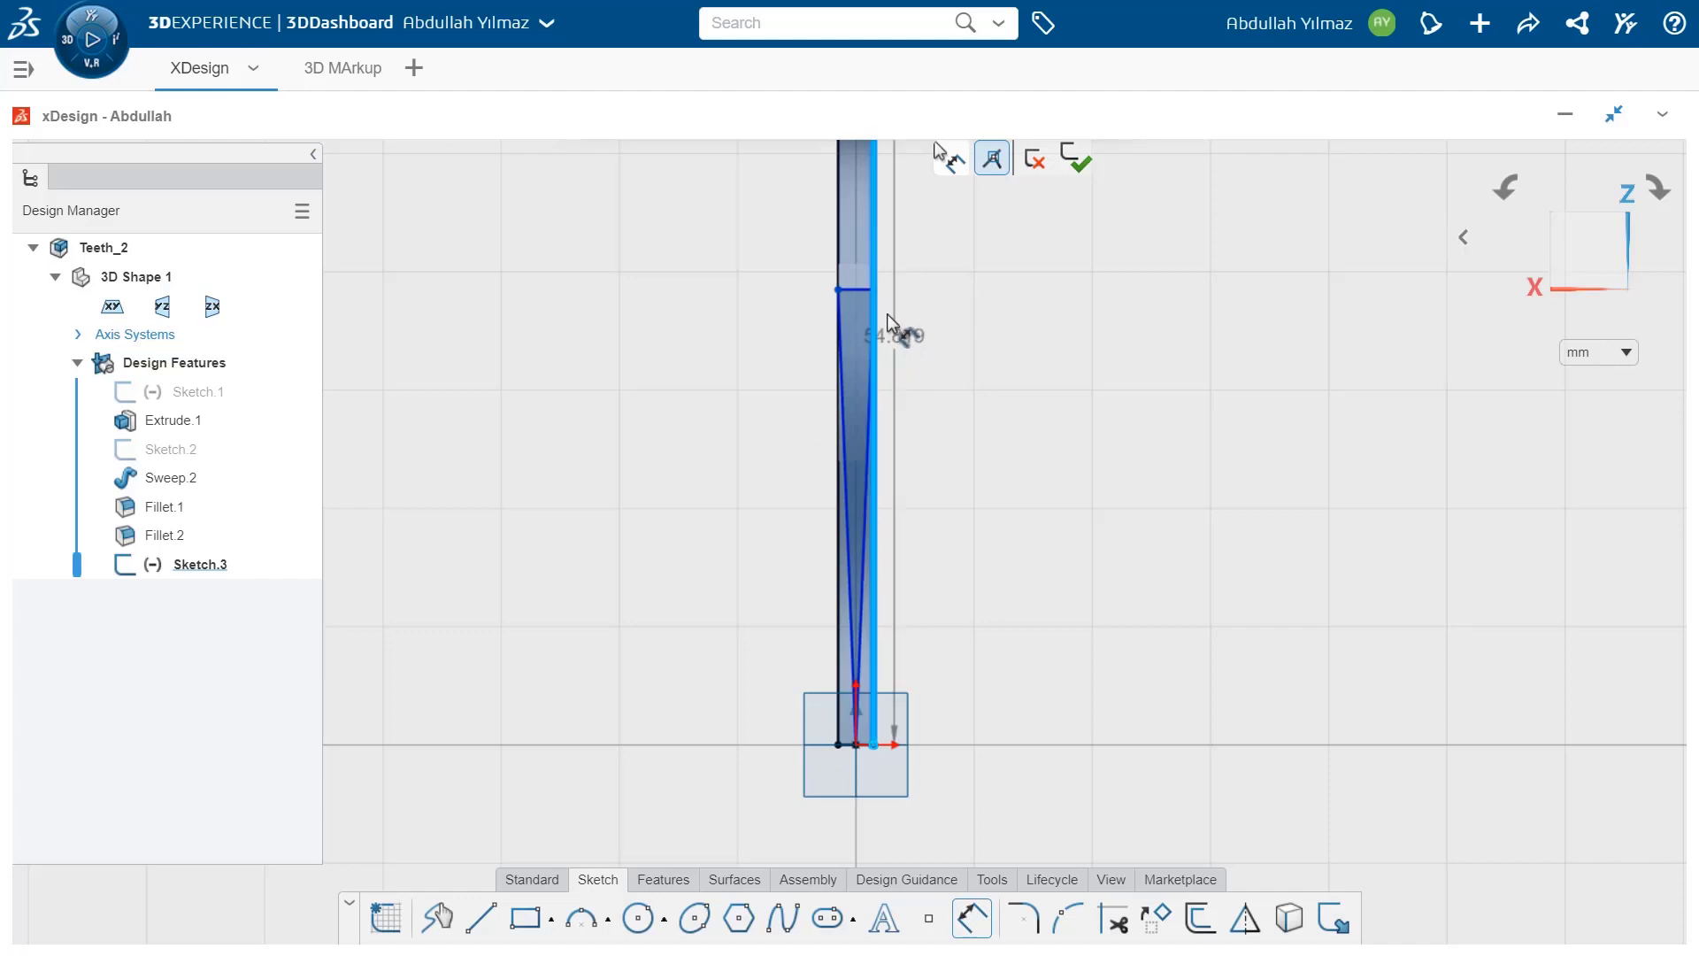
pyautogui.press('Escape')
pyautogui.click(988, 923)
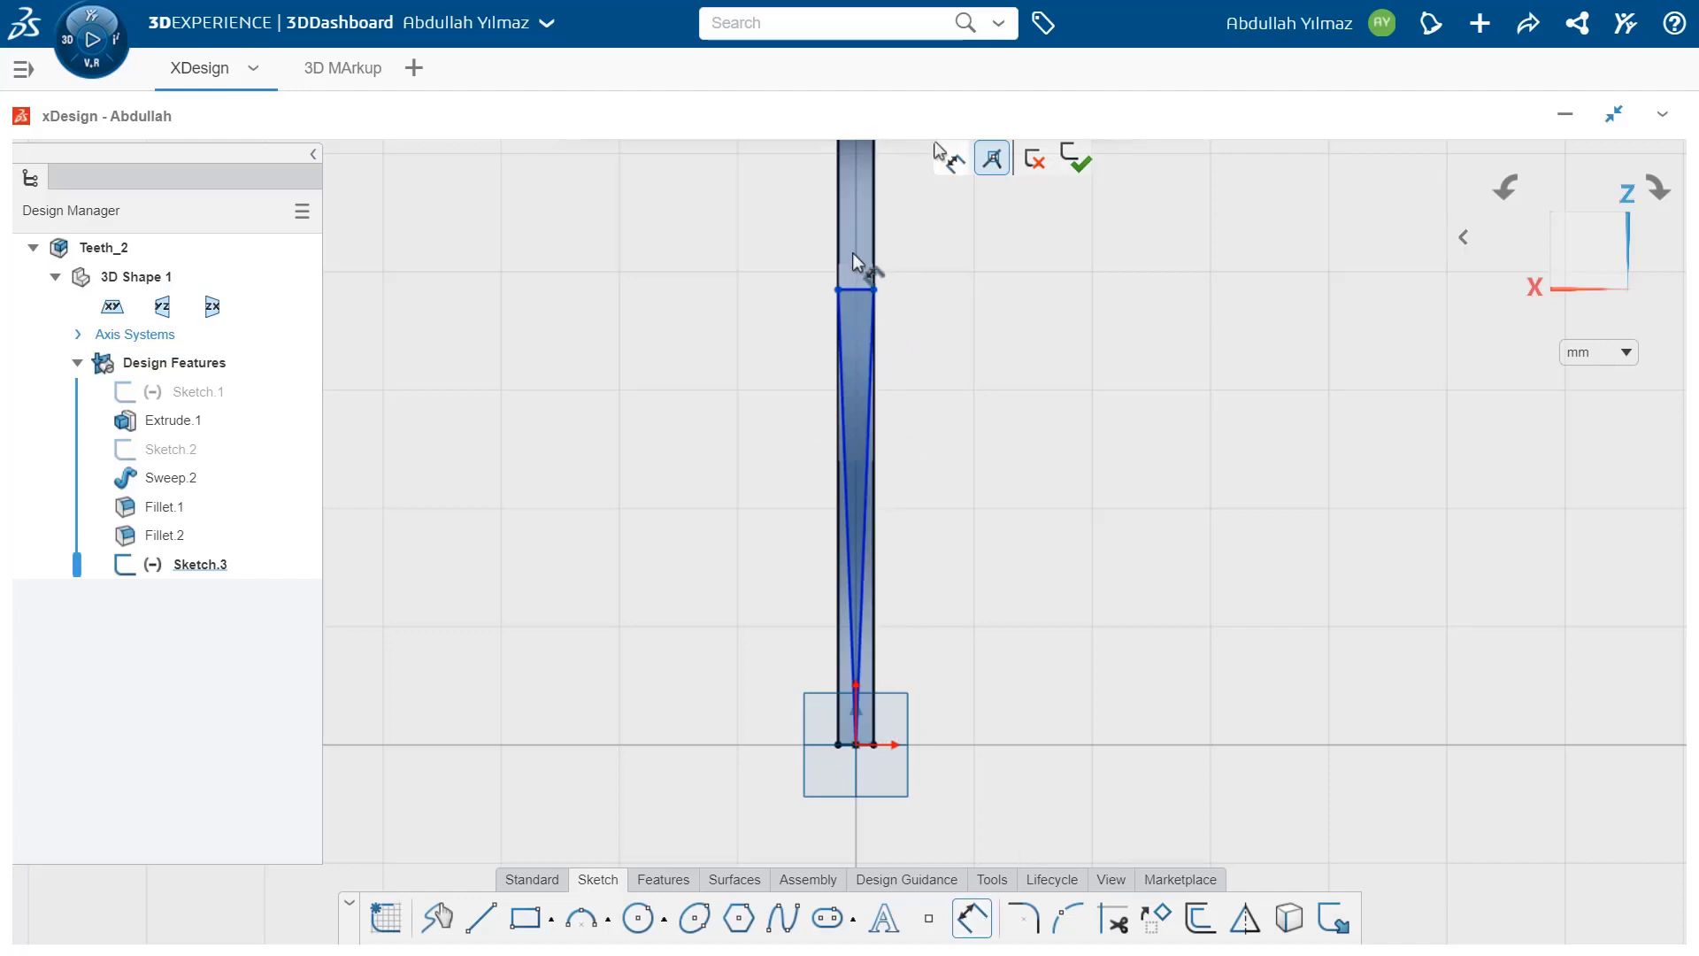
pyautogui.click(857, 743)
pyautogui.click(1033, 485)
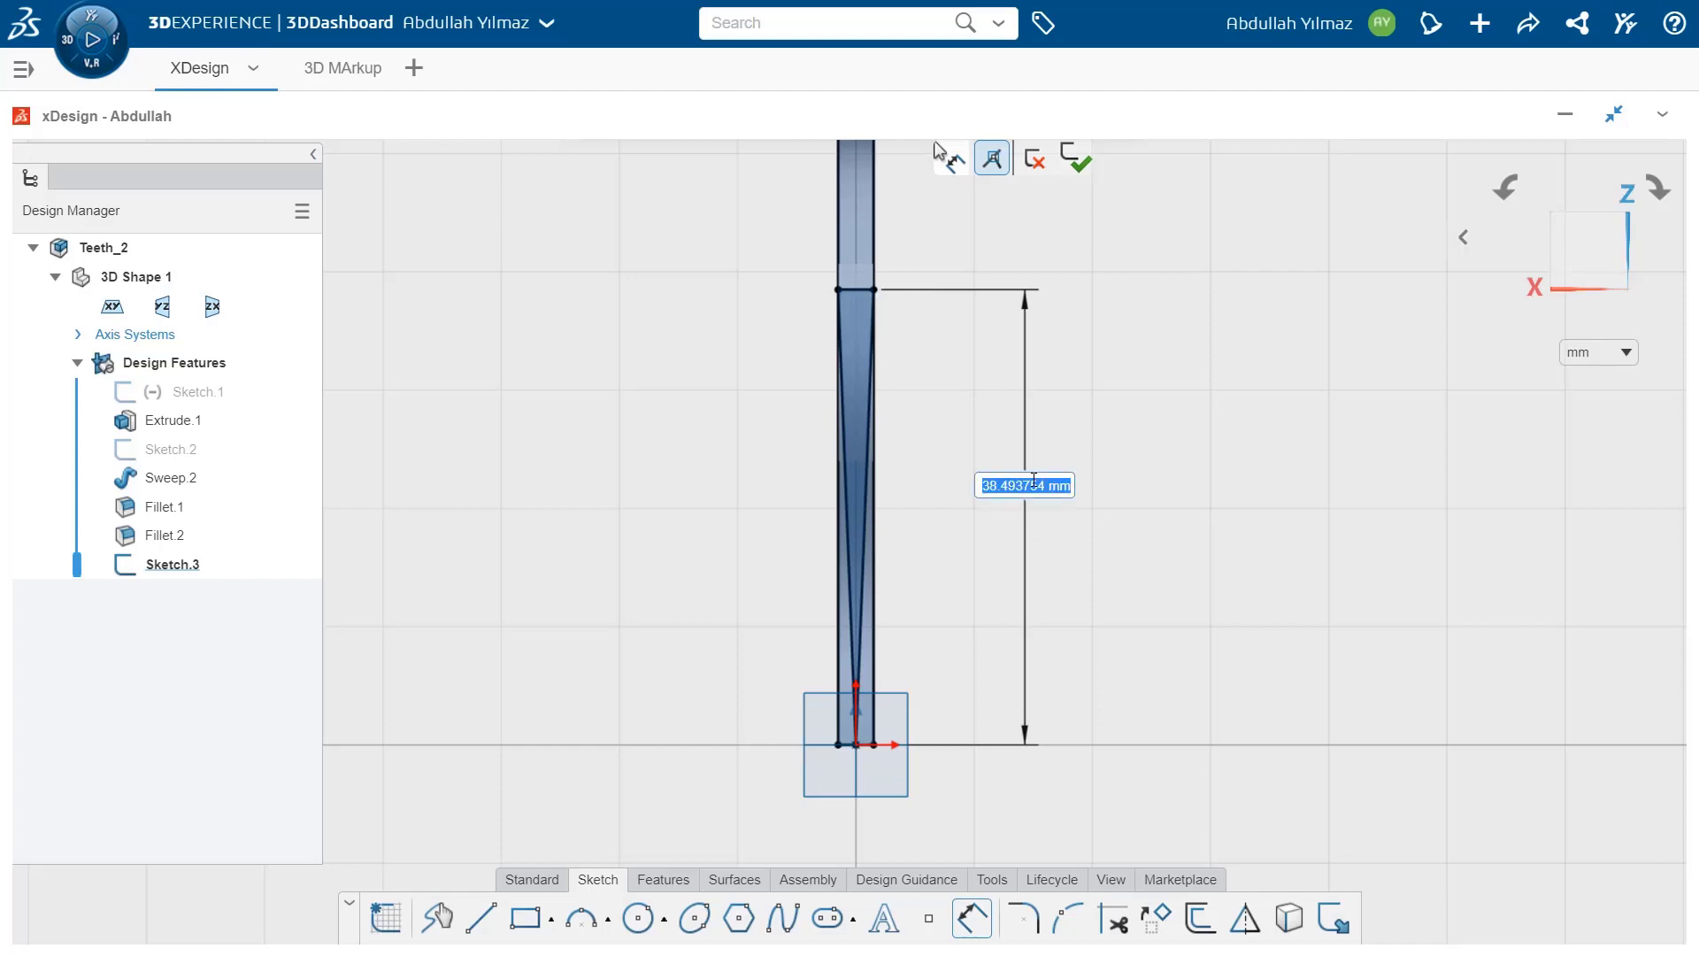
pyautogui.write('40')
pyautogui.press('Return')
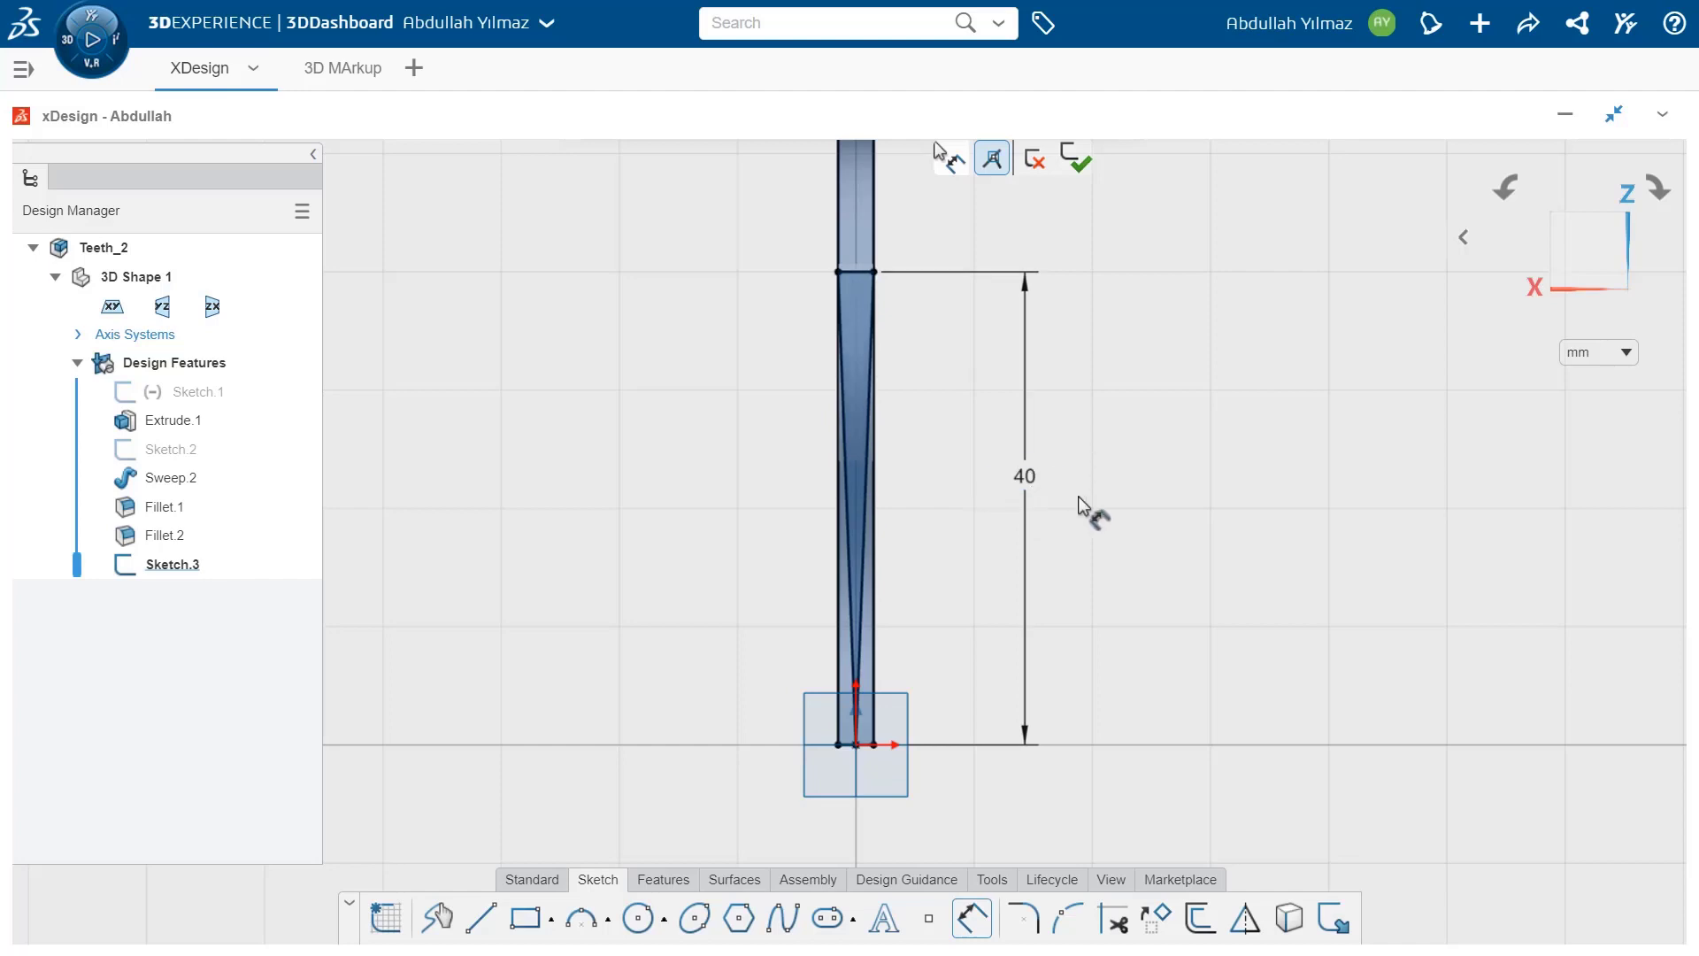
pyautogui.scroll(-2, 978, 448)
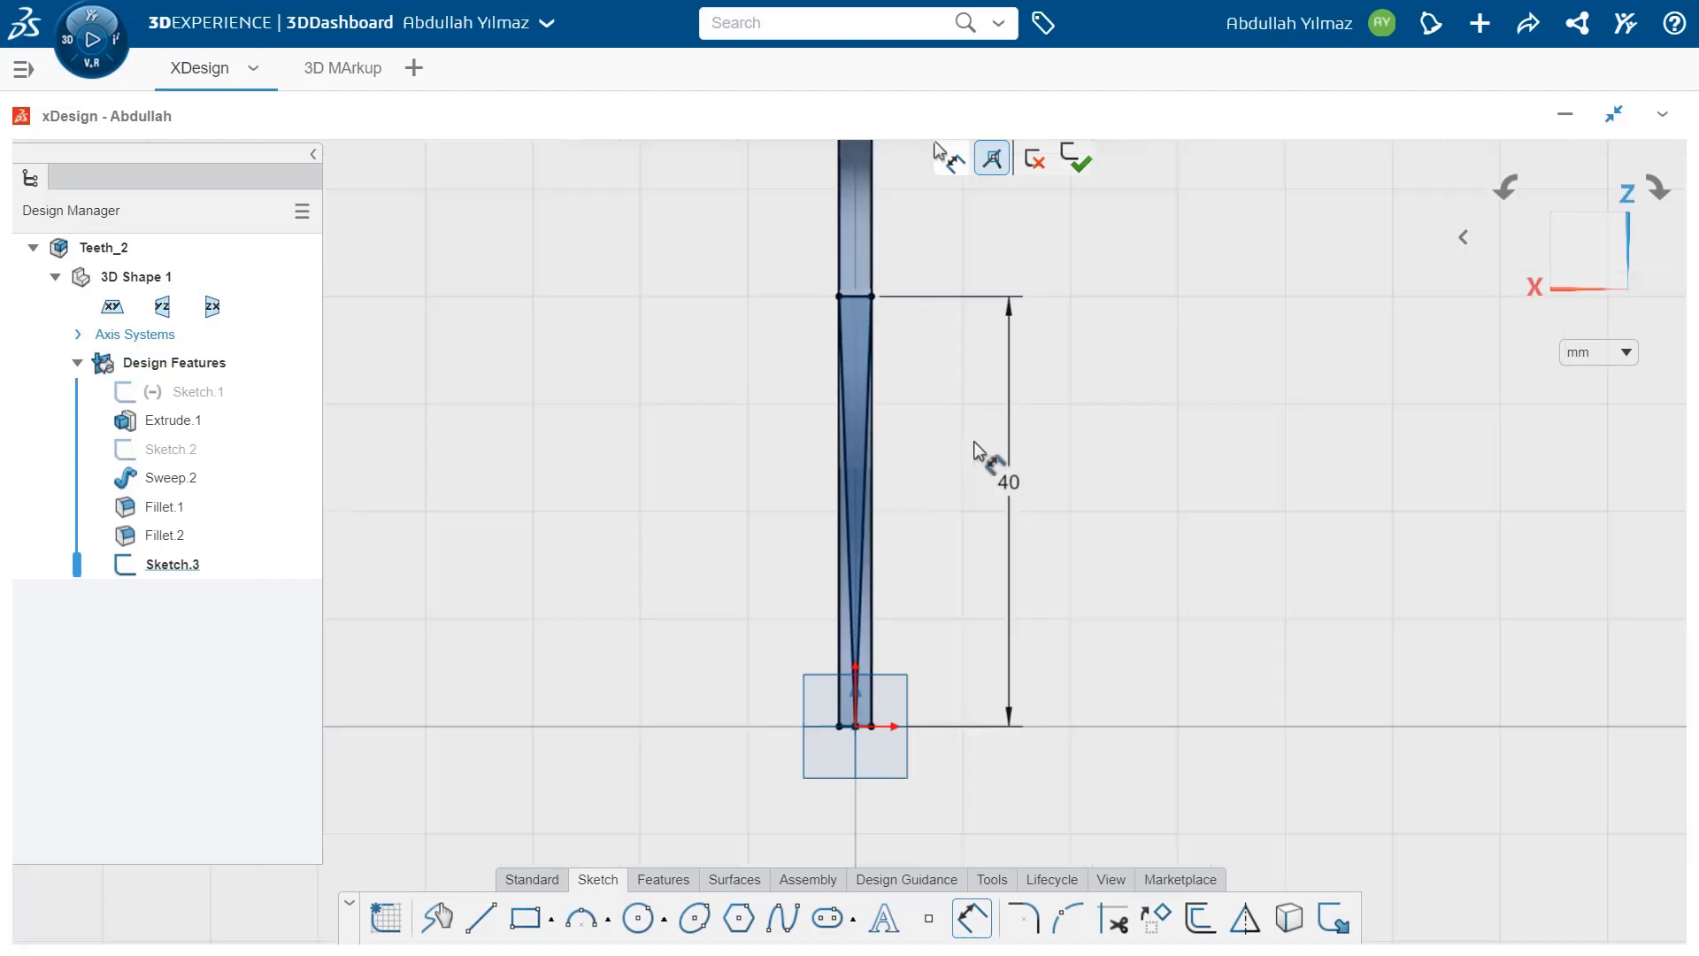
# - Trim the extra top segments off the tapered sketch
pyautogui.click(1127, 923)
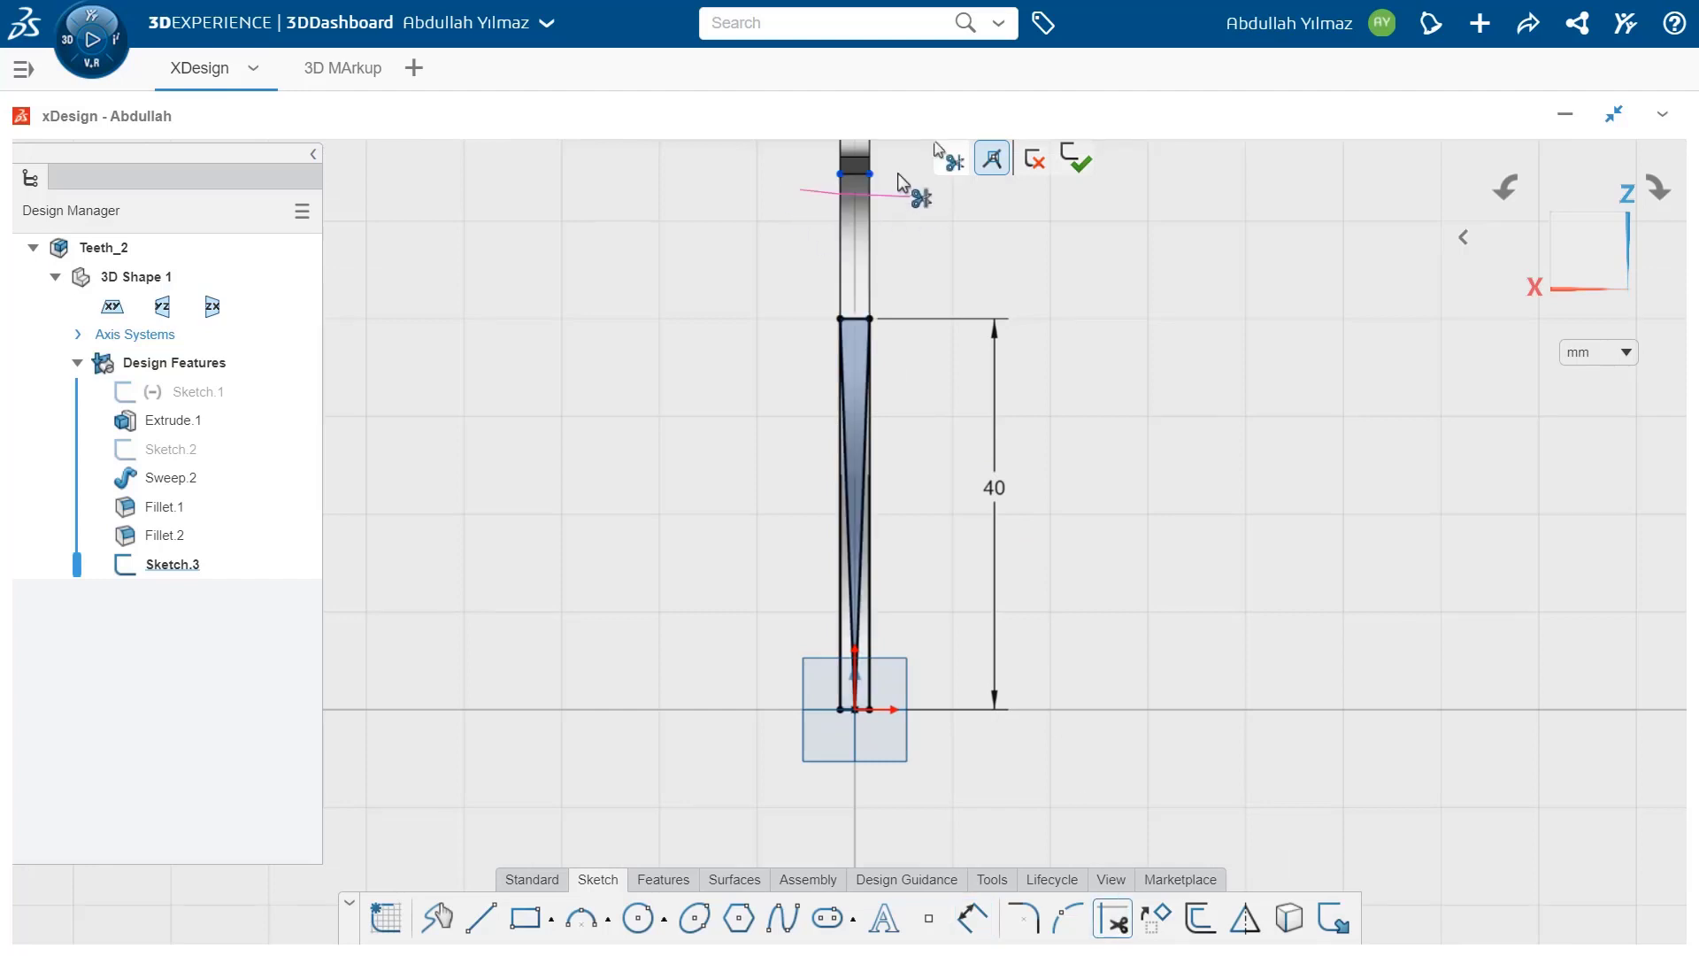
pyautogui.moveTo(851, 196); pyautogui.dragTo(795, 221)
pyautogui.press('Escape')
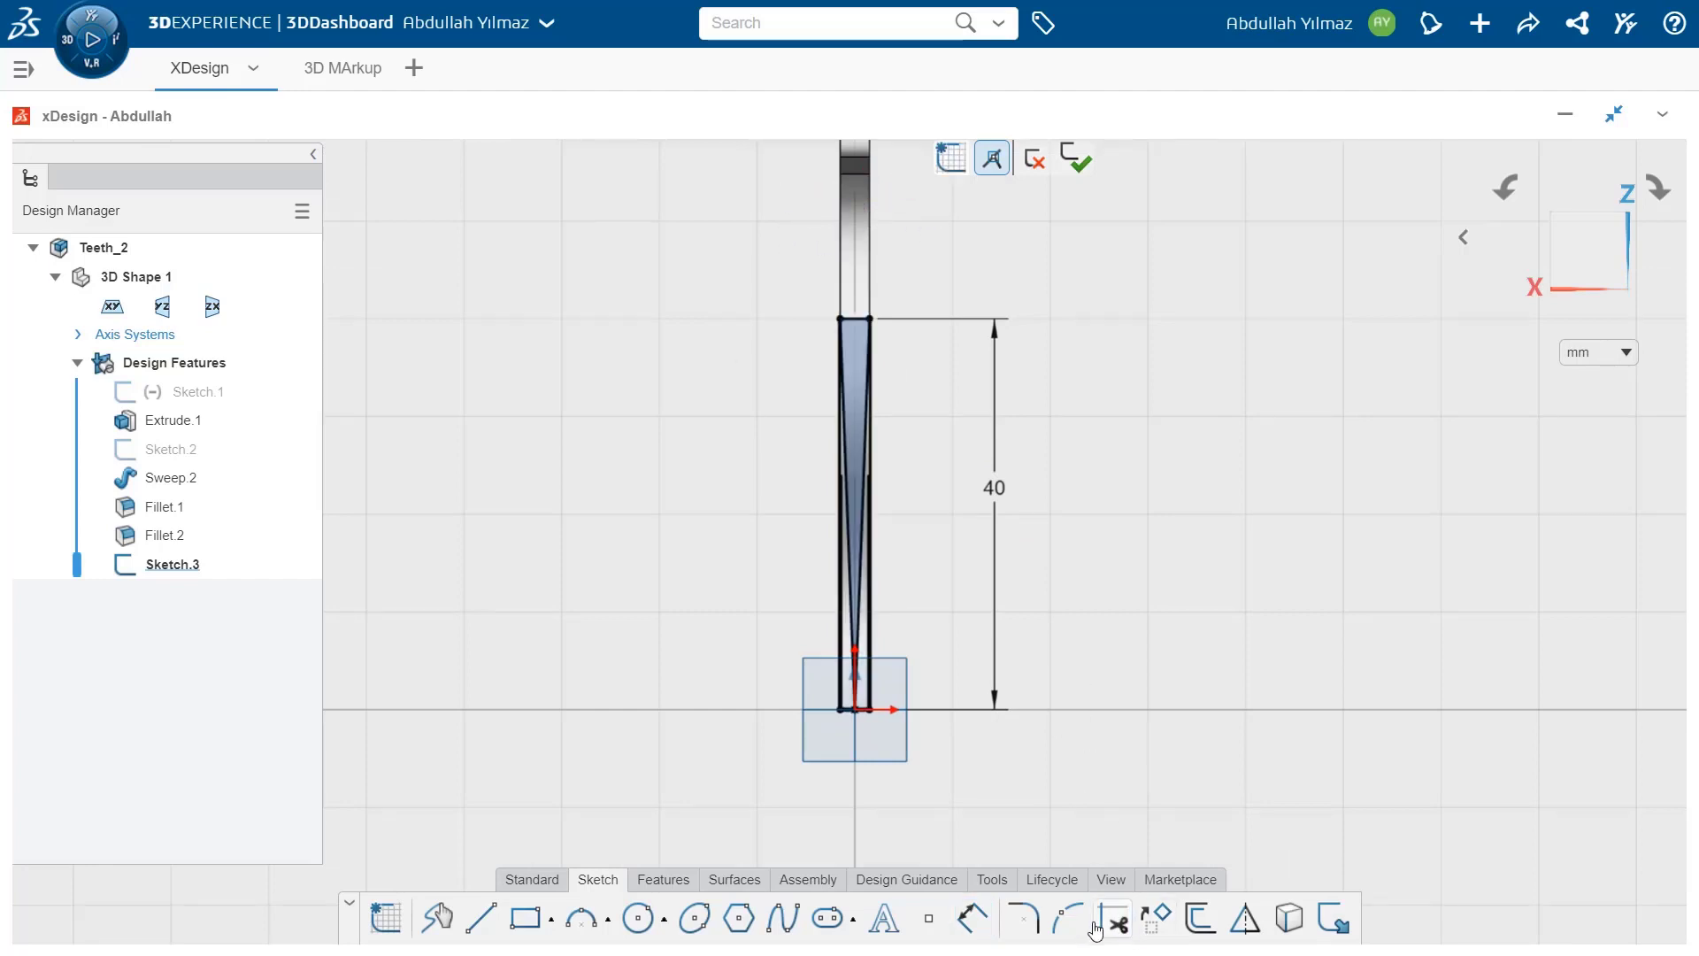
pyautogui.click(847, 329)
pyautogui.press('Escape')
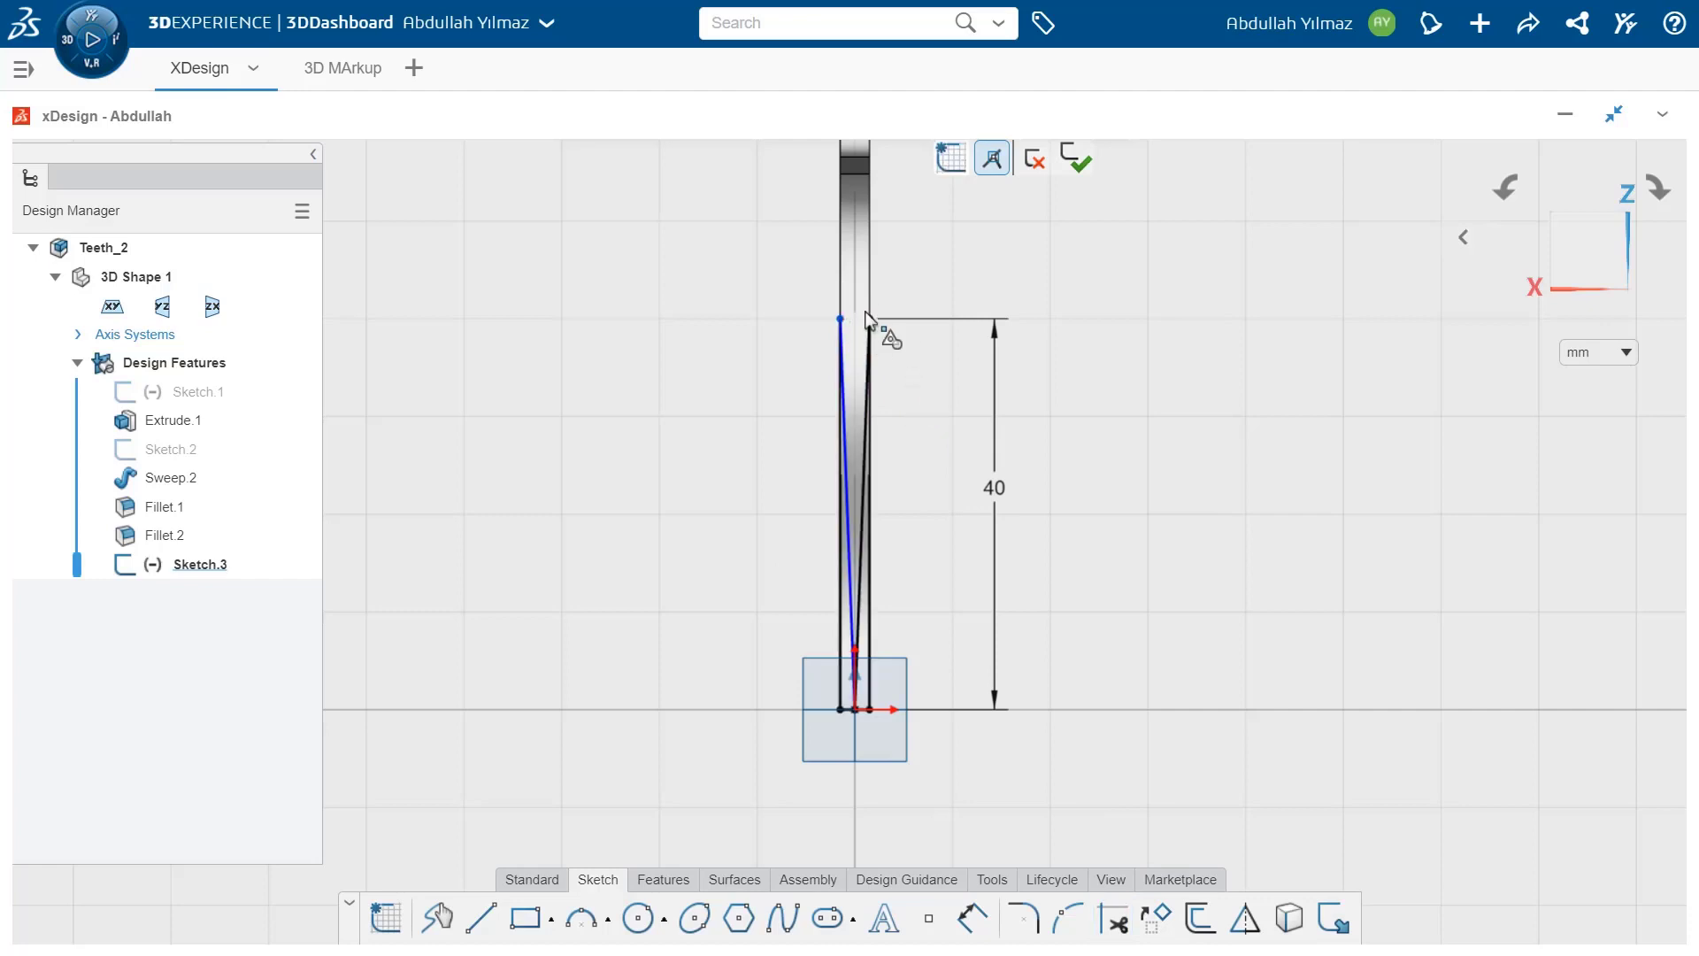
# - Constrain the top endpoints level at 40 mm so the sketch is fully defined
pyautogui.click(840, 315)
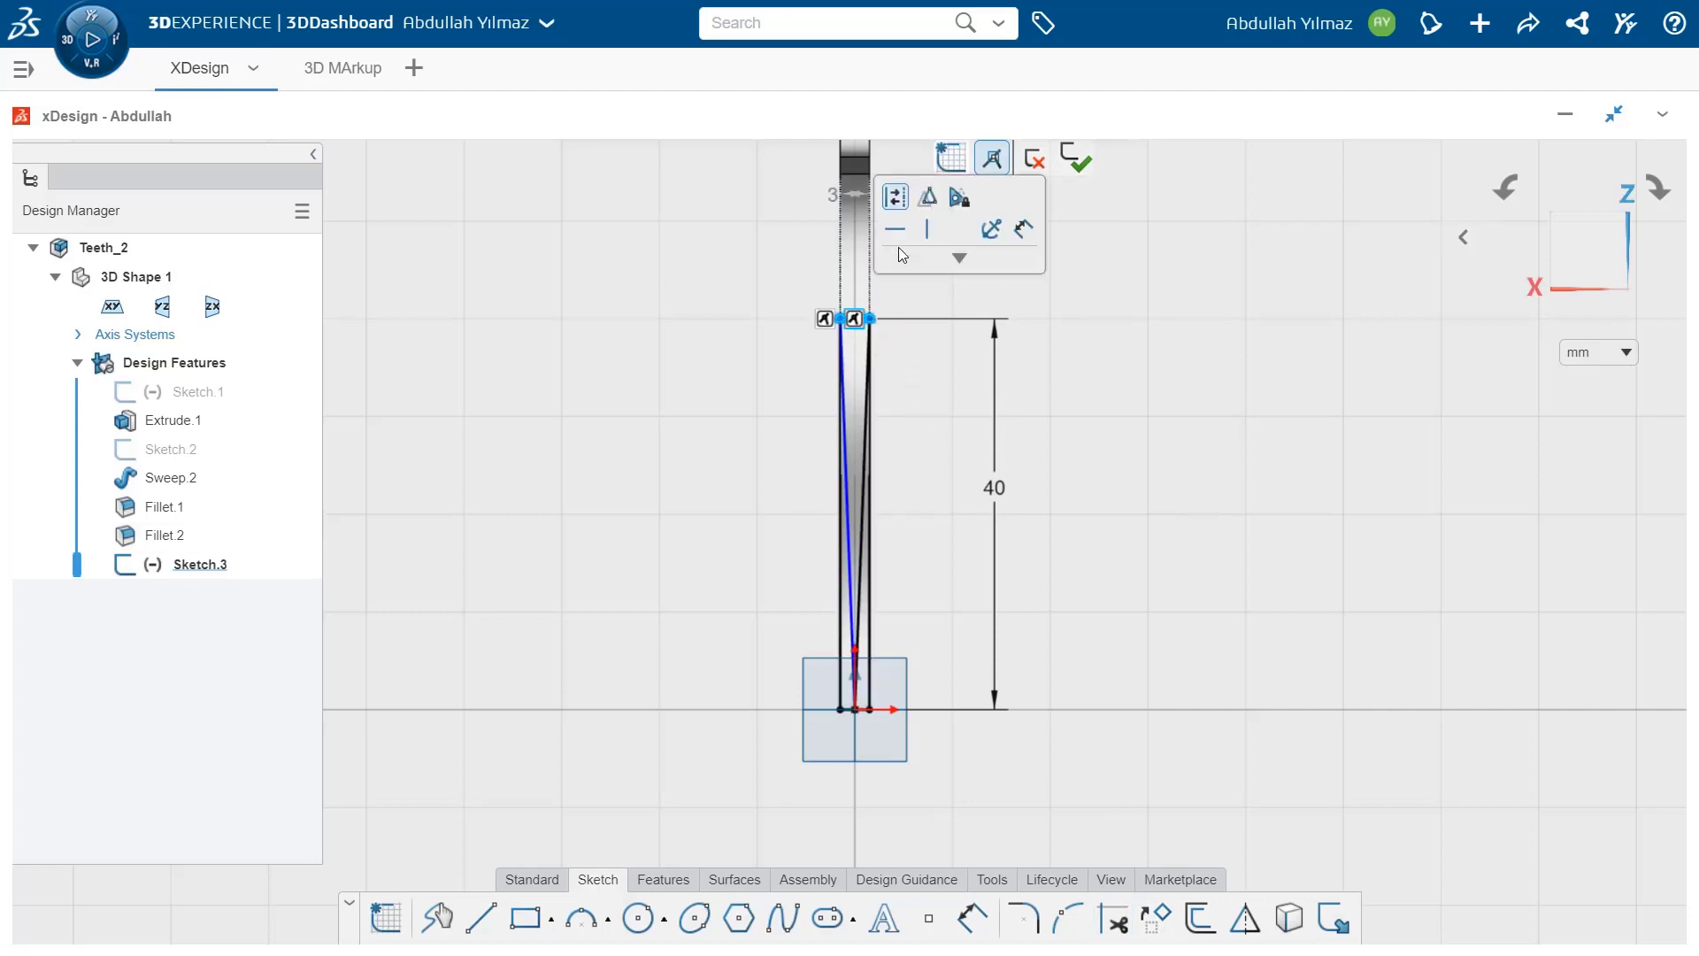
pyautogui.click(908, 242)
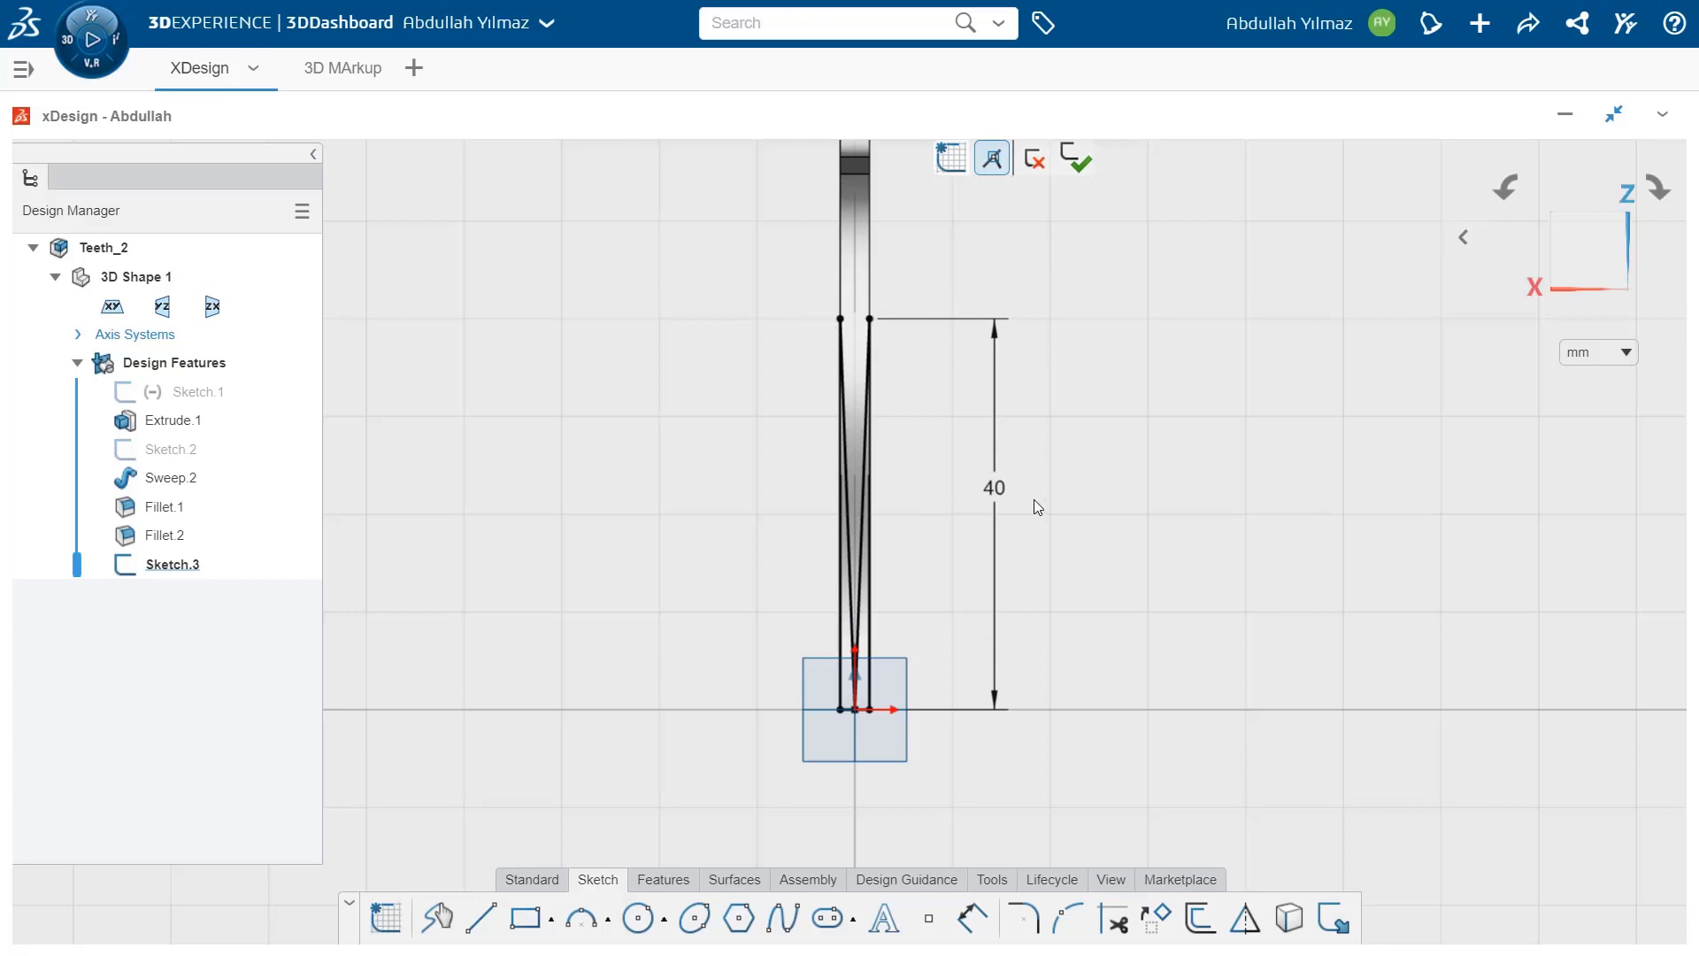
pyautogui.scroll(1, 900, 729)
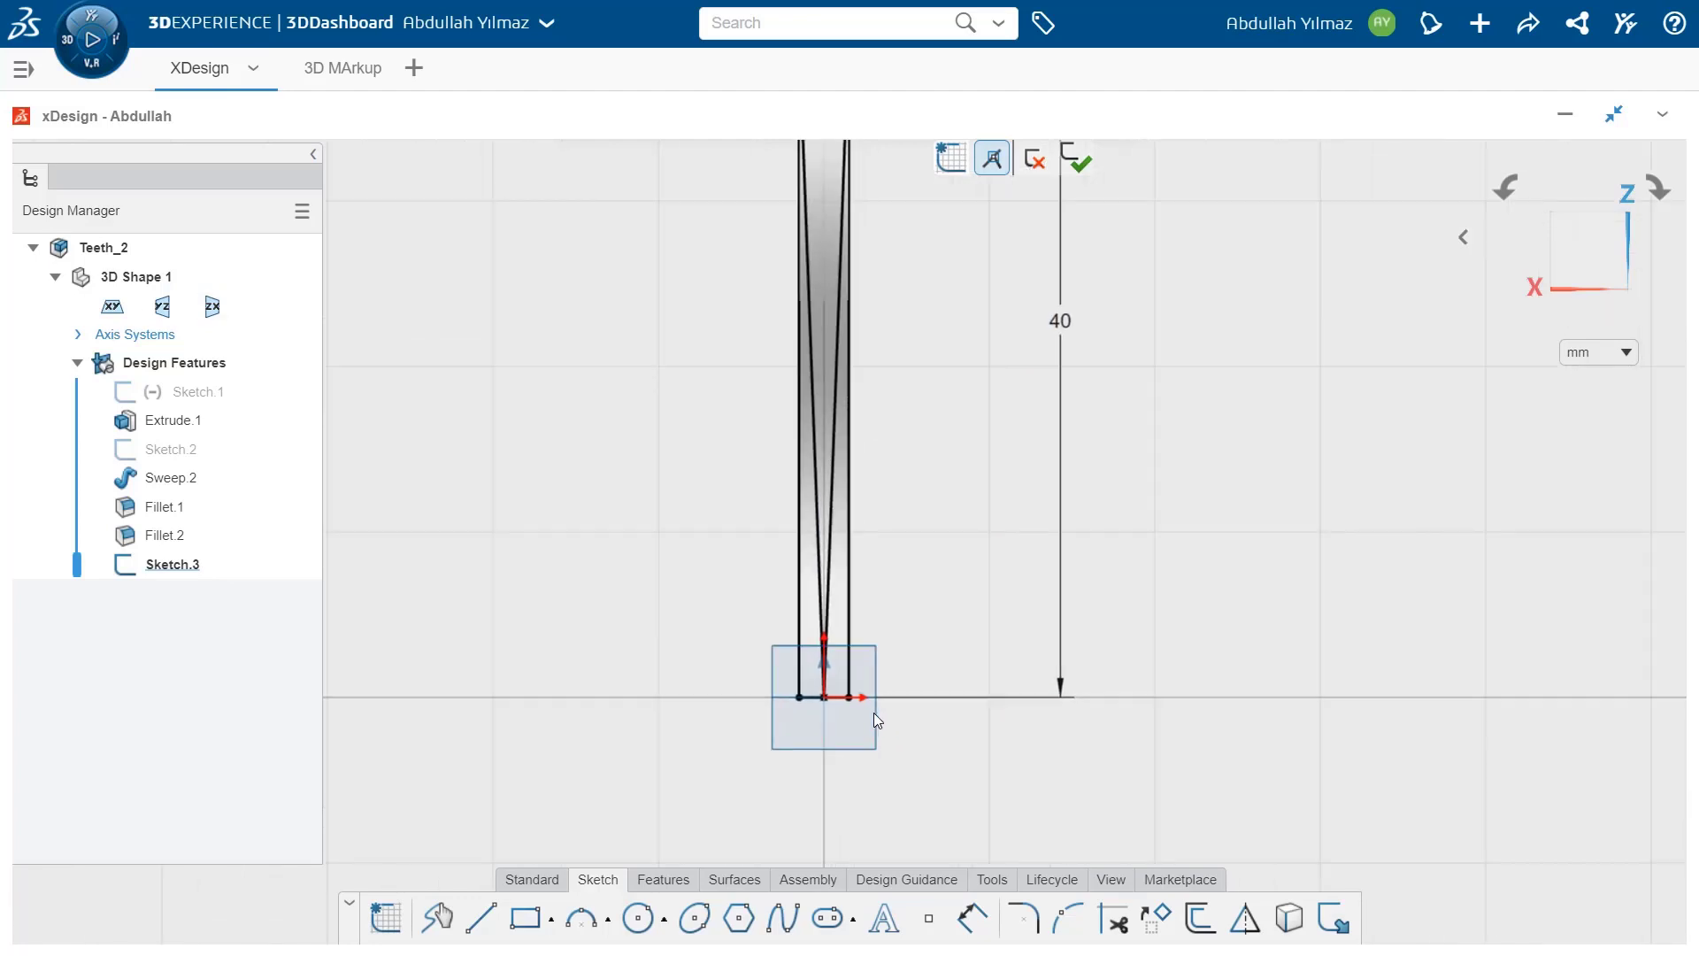
pyautogui.scroll(2, 874, 713)
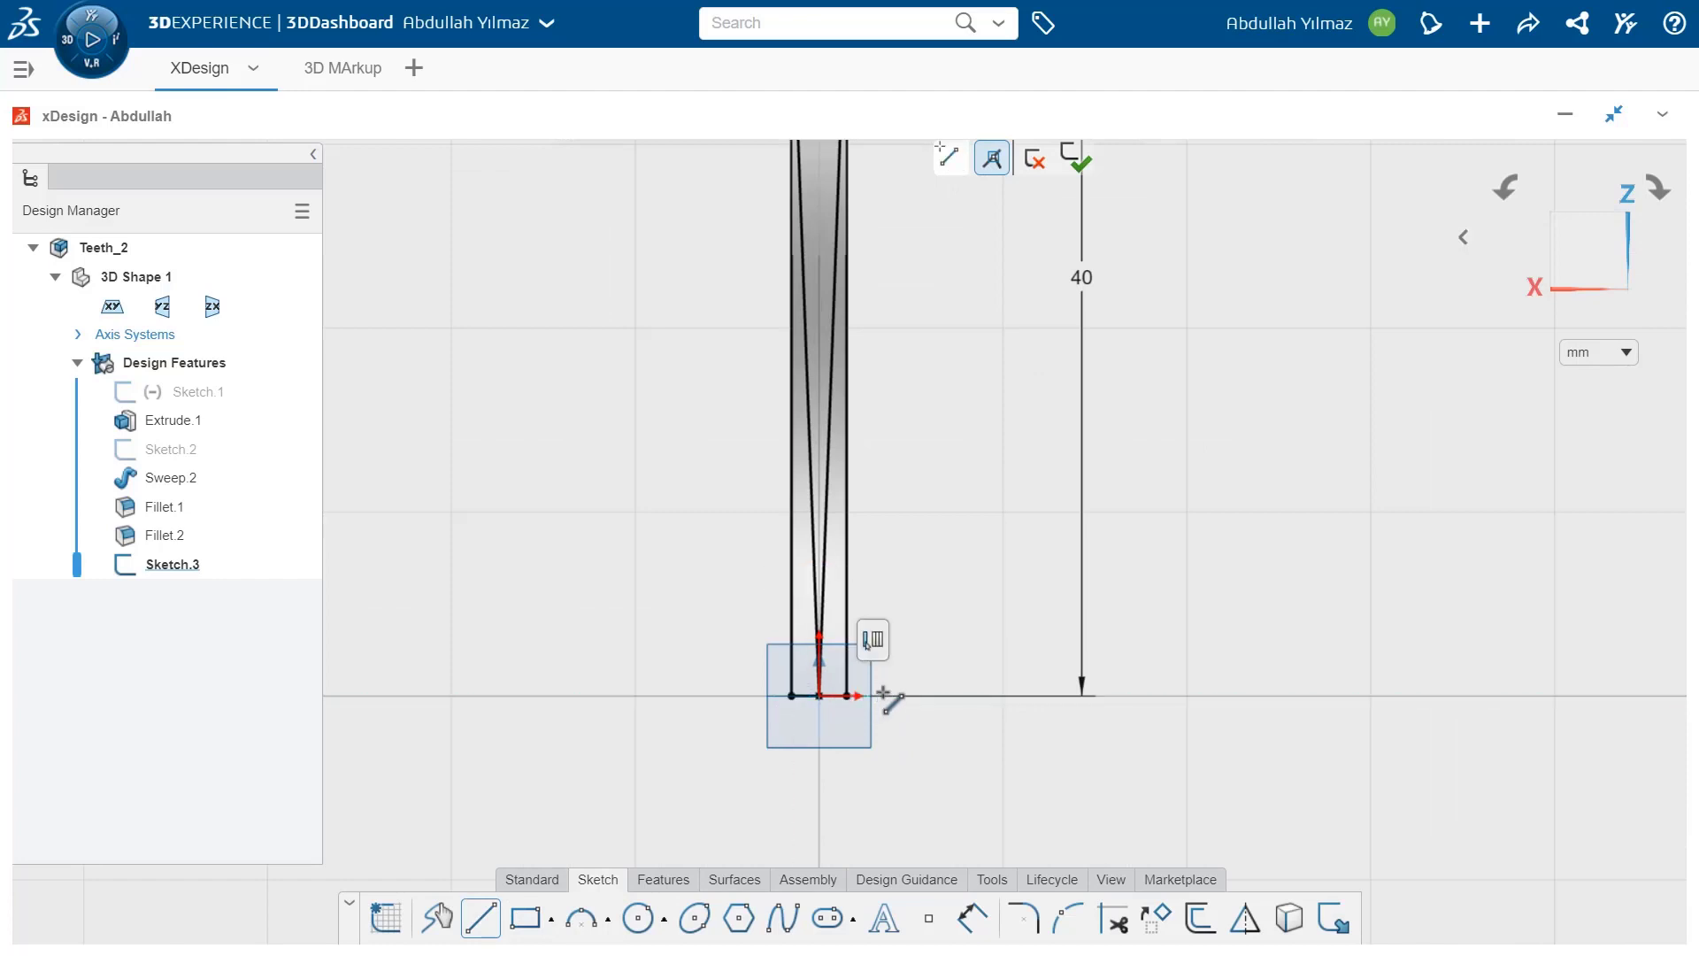
pyautogui.scroll(-1, 919, 586)
pyautogui.scroll(-3, 921, 586)
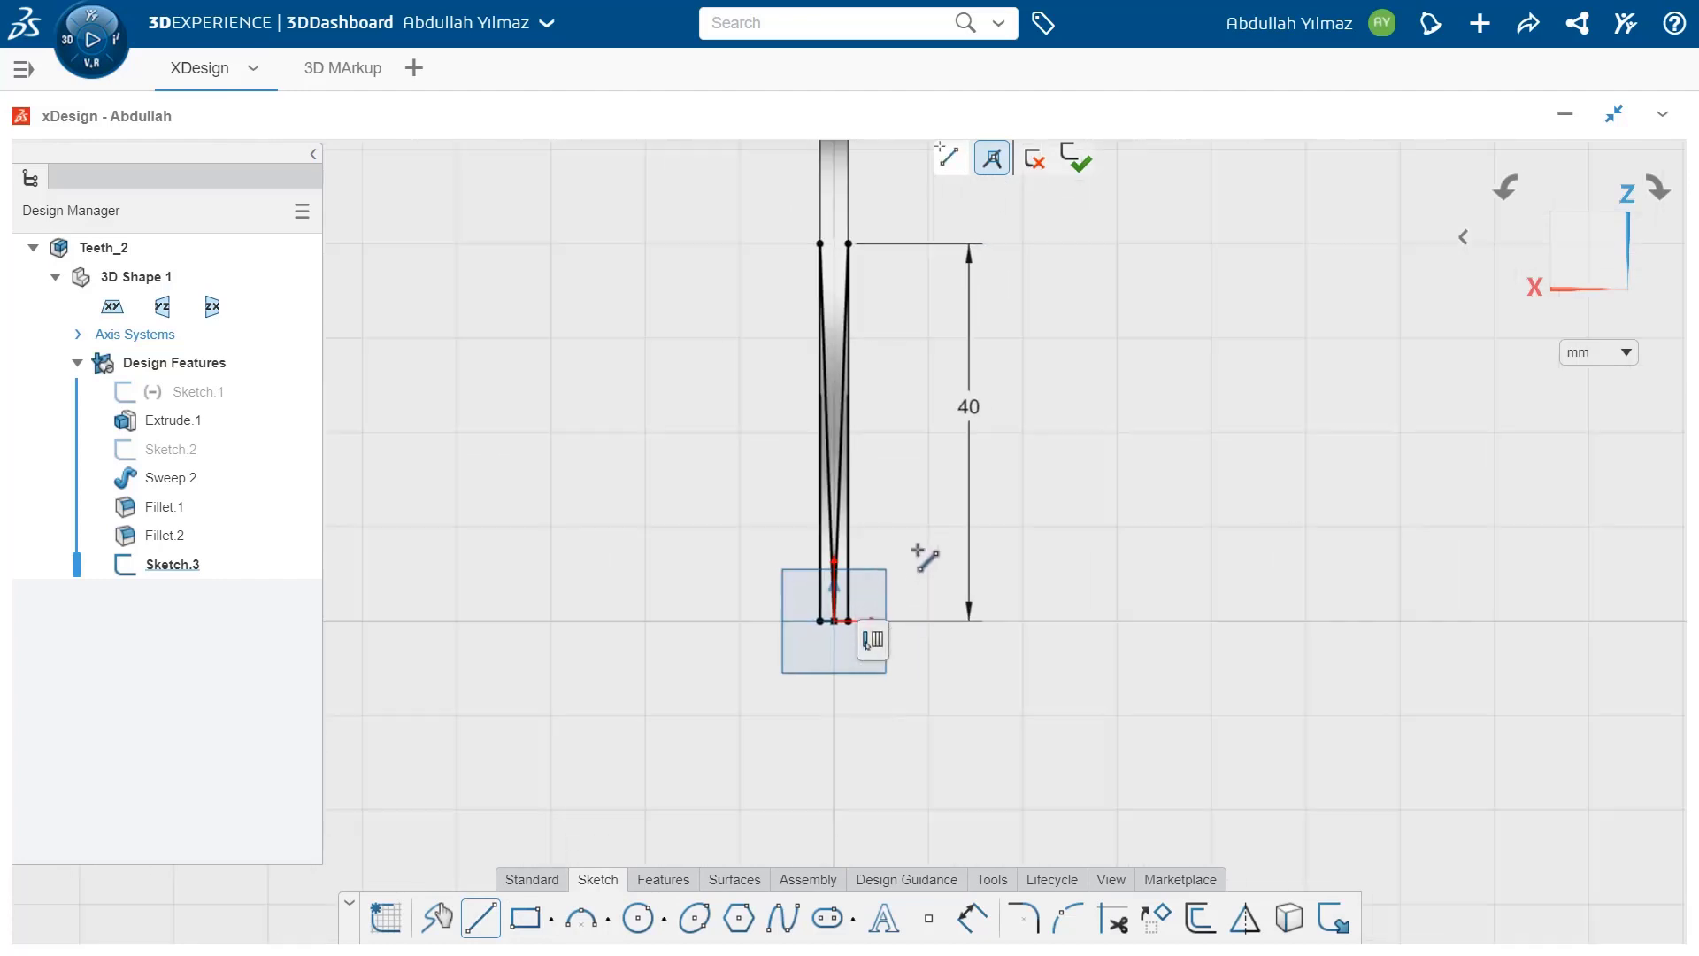
pyautogui.click(663, 879)
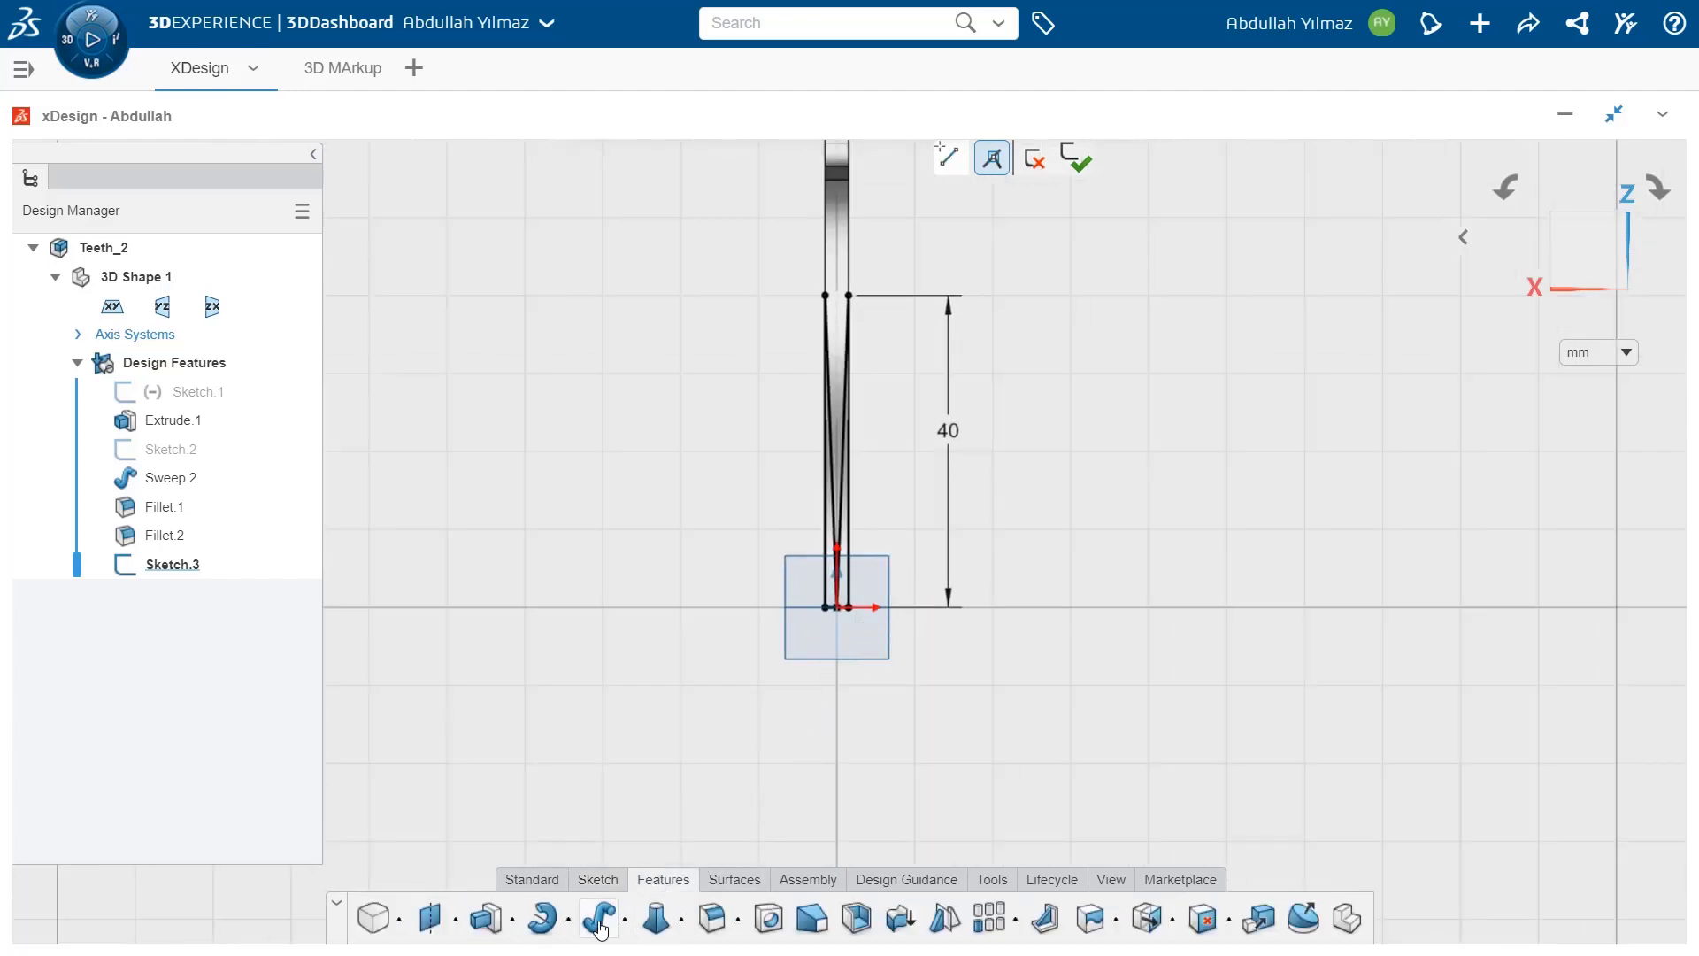
# - Extrude-cut Sketch.3 Through All Both so the handle's lower end narrows to a point
pyautogui.click(513, 919)
pyautogui.click(529, 872)
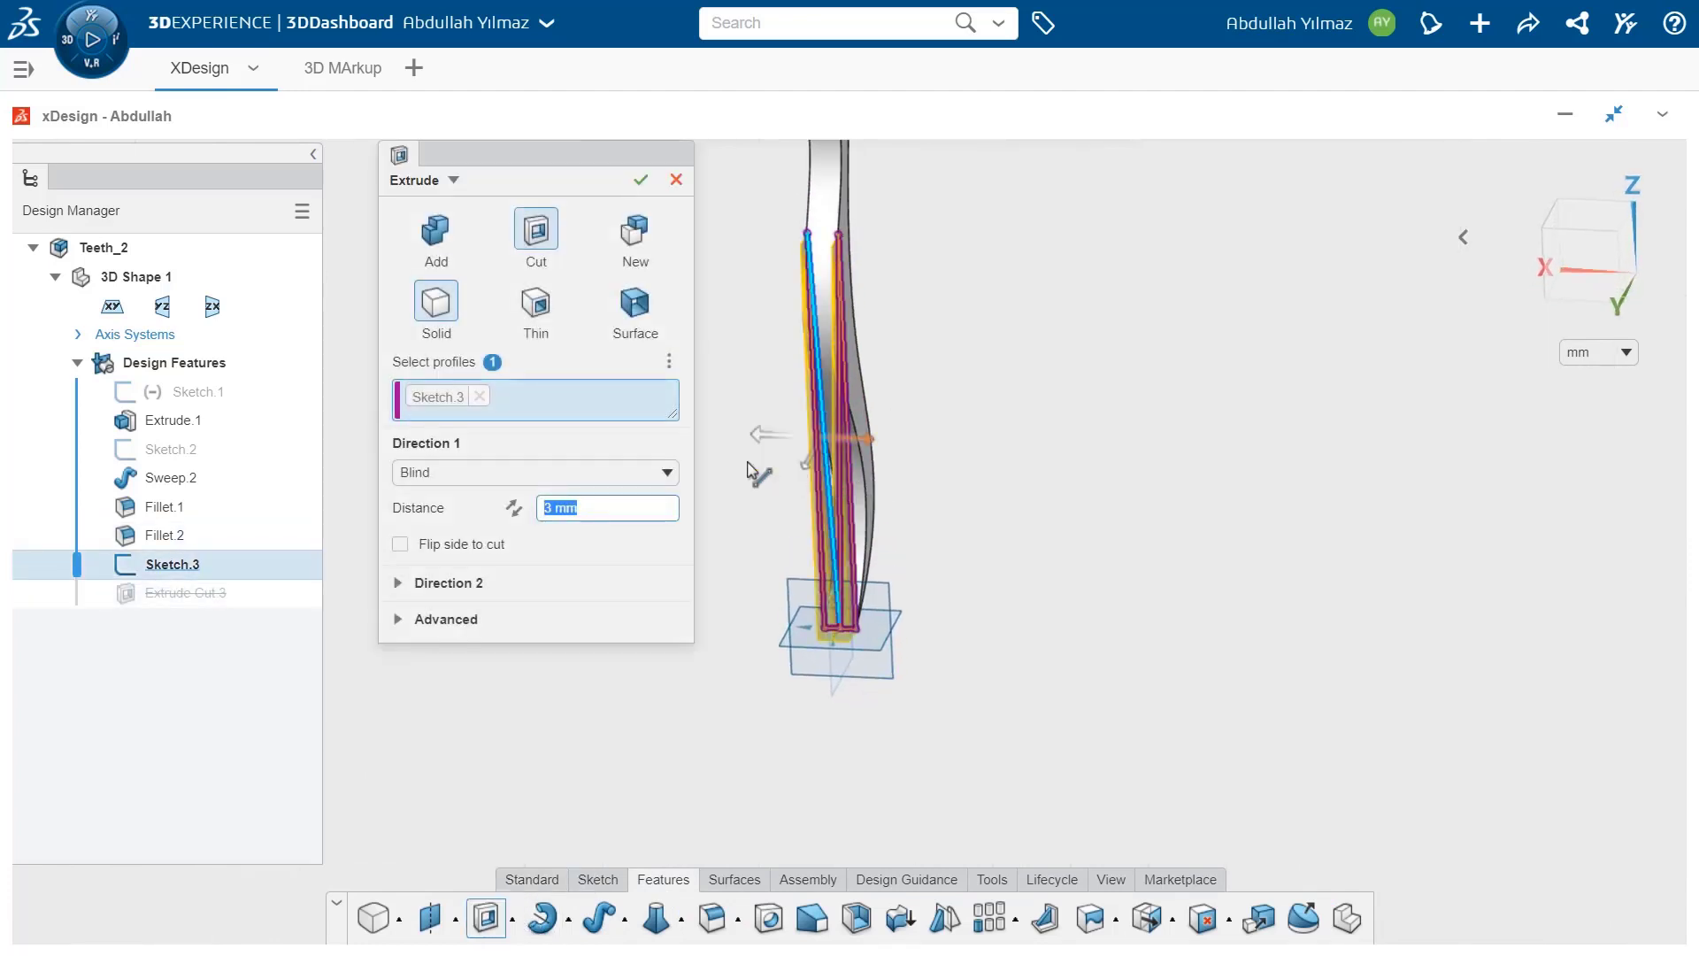
pyautogui.click(522, 475)
pyautogui.click(481, 561)
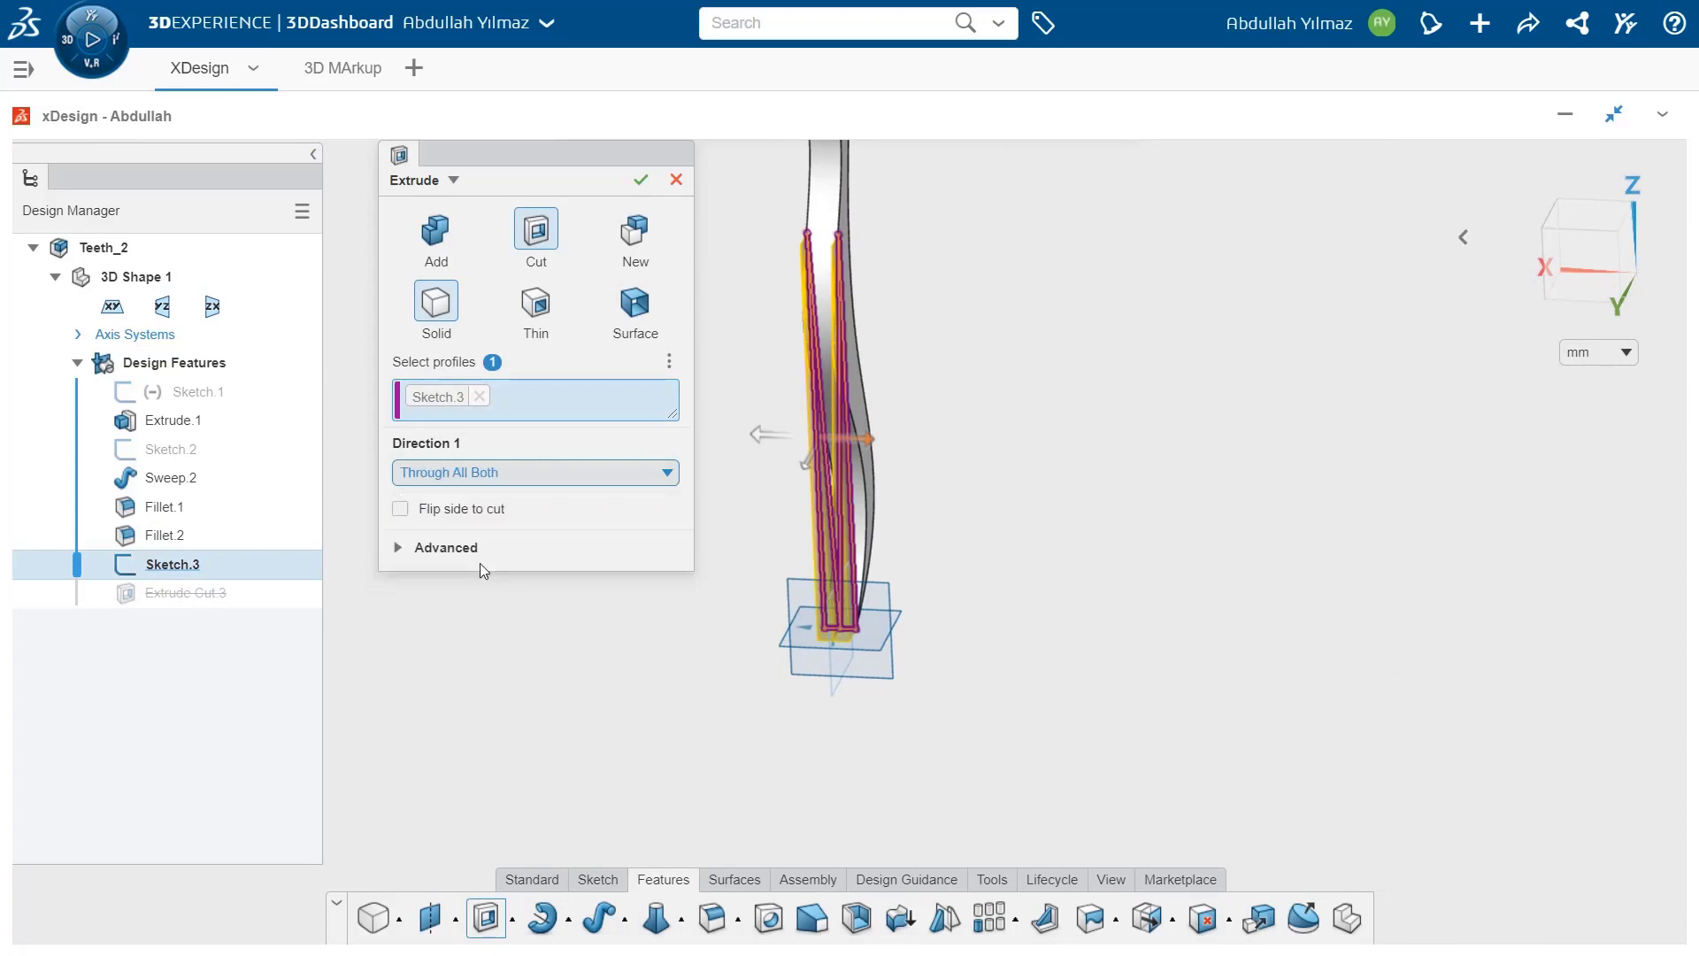
pyautogui.click(637, 183)
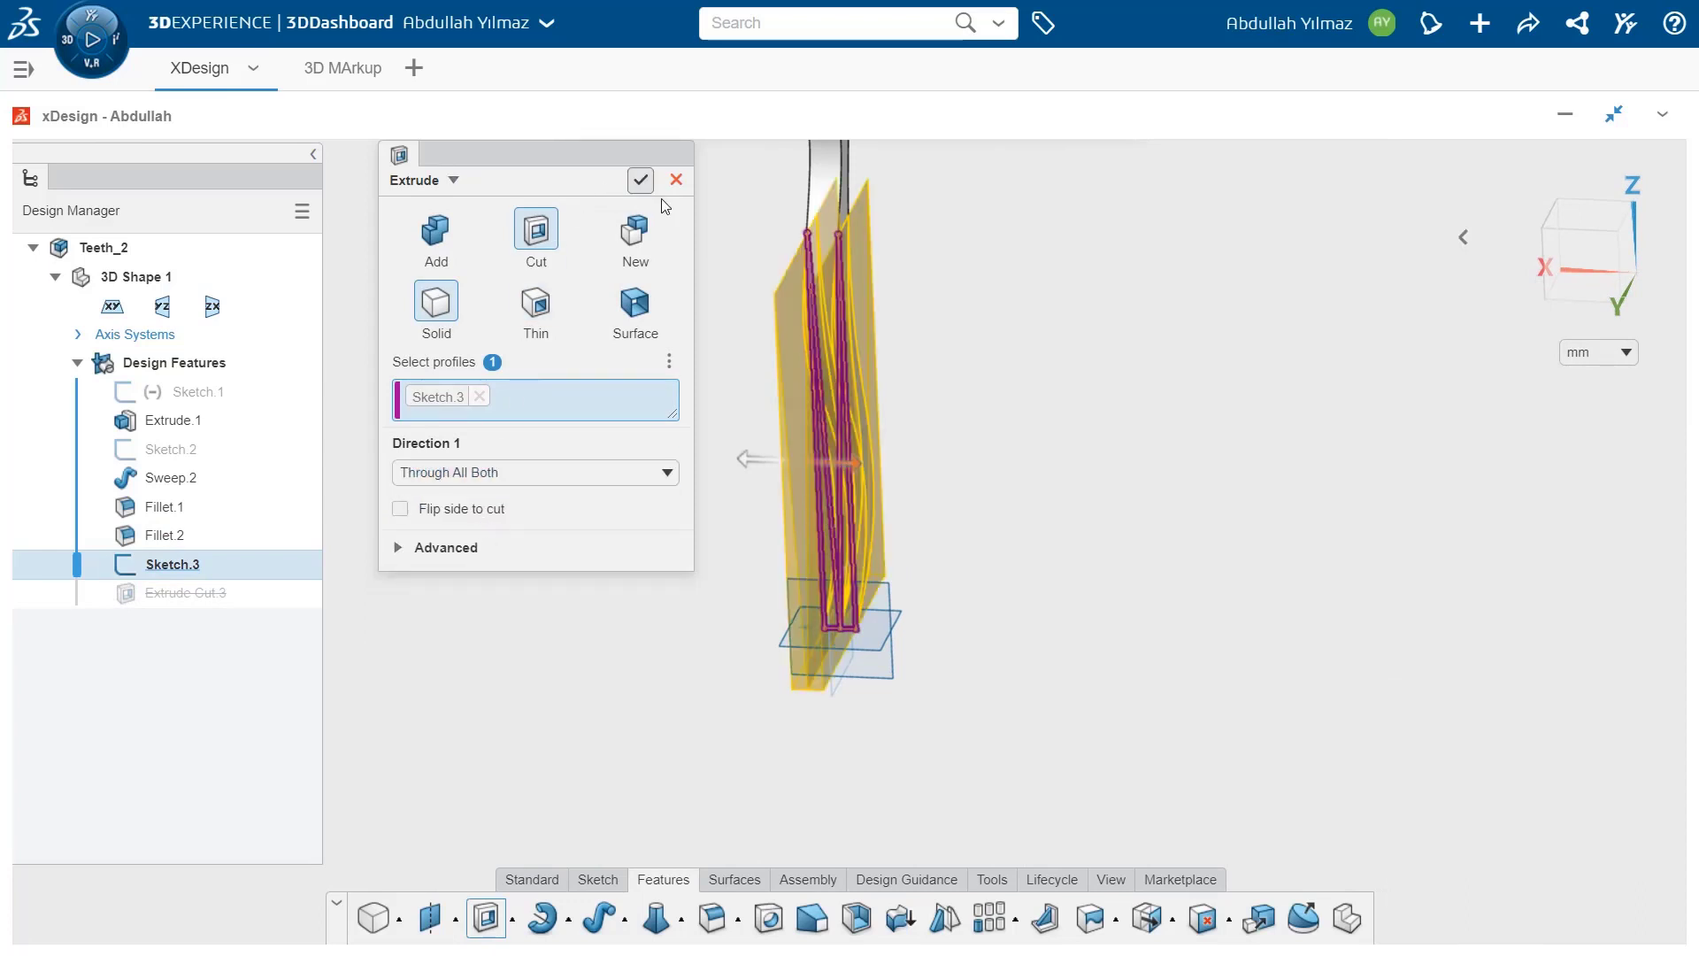
pyautogui.moveTo(848, 370)
pyautogui.mouseDown(button='middle')
pyautogui.moveTo(740, 322)
pyautogui.moveTo(660, 372)
pyautogui.moveTo(825, 441)
pyautogui.mouseUp(button='middle')
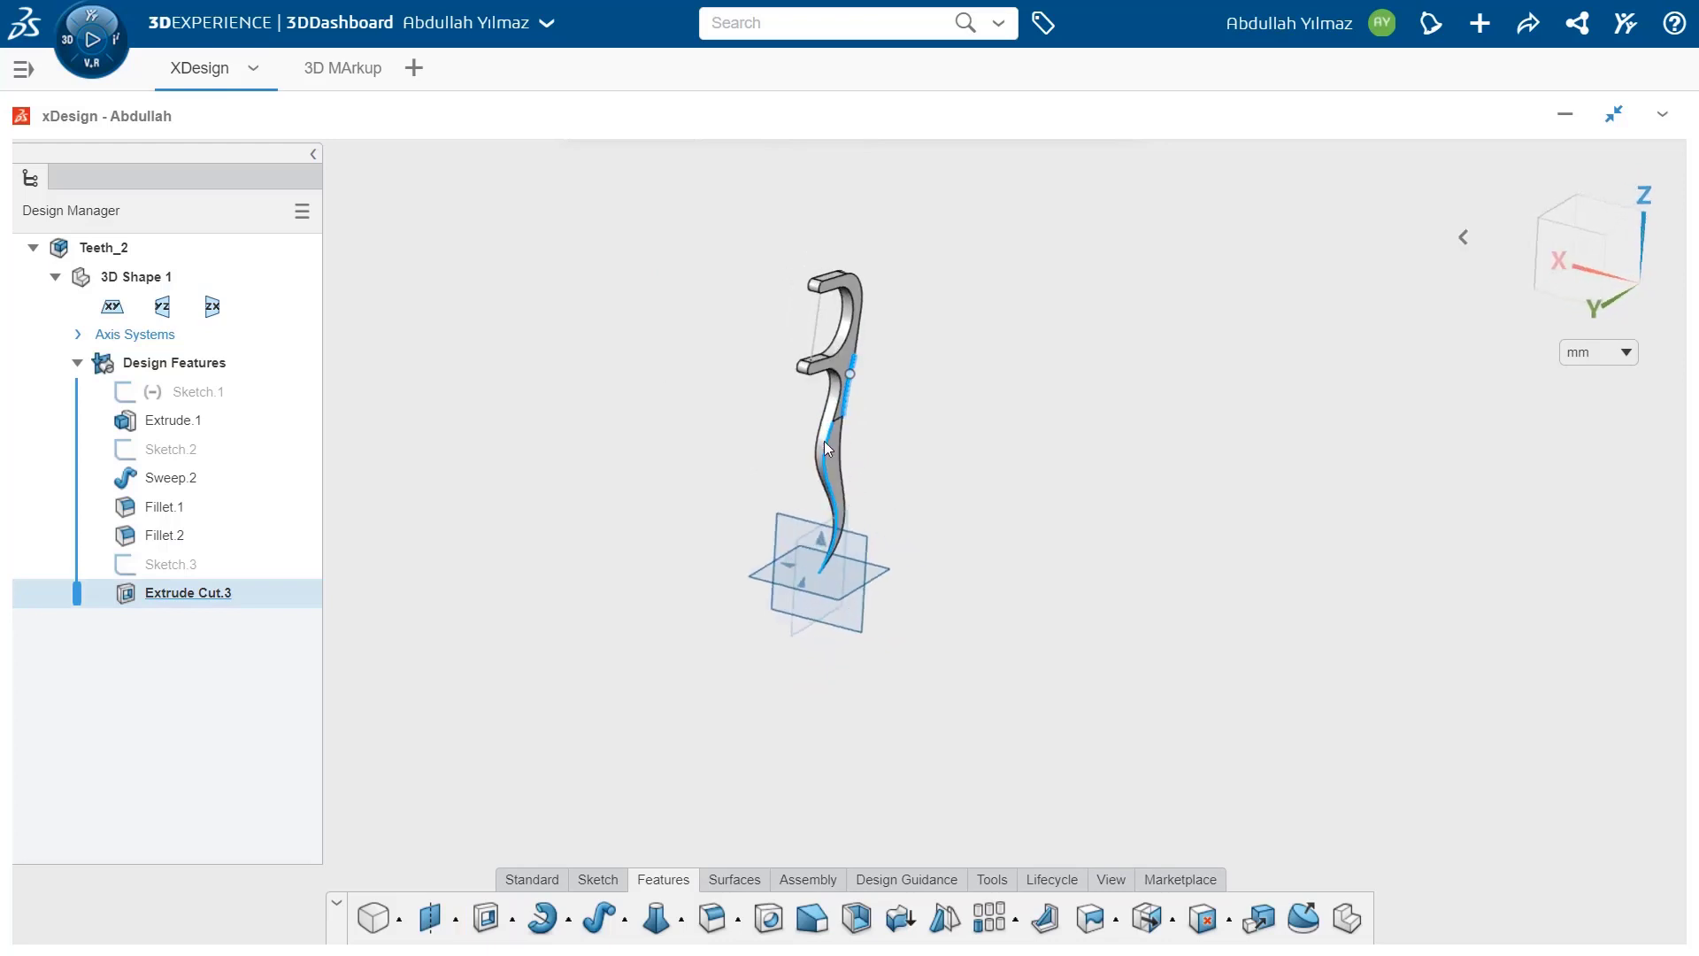
pyautogui.click(992, 879)
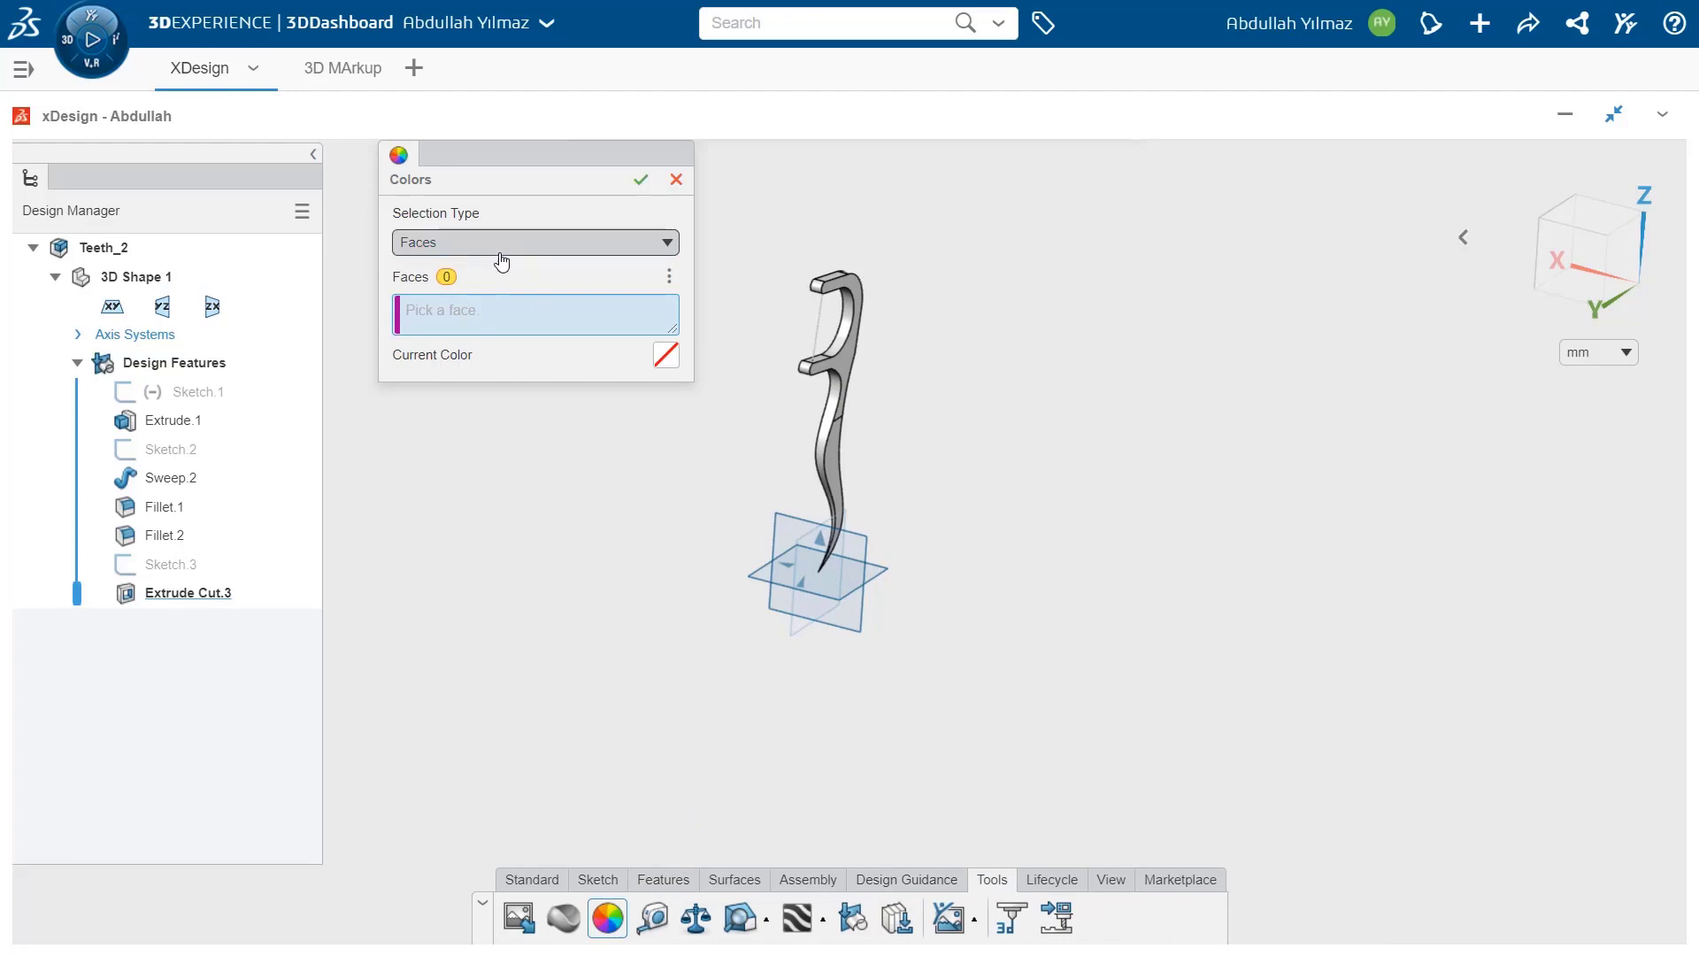
# - Colour the whole Design Features set black
pyautogui.click(522, 242)
pyautogui.click(475, 297)
pyautogui.scroll(3, 745, 380)
pyautogui.click(882, 497)
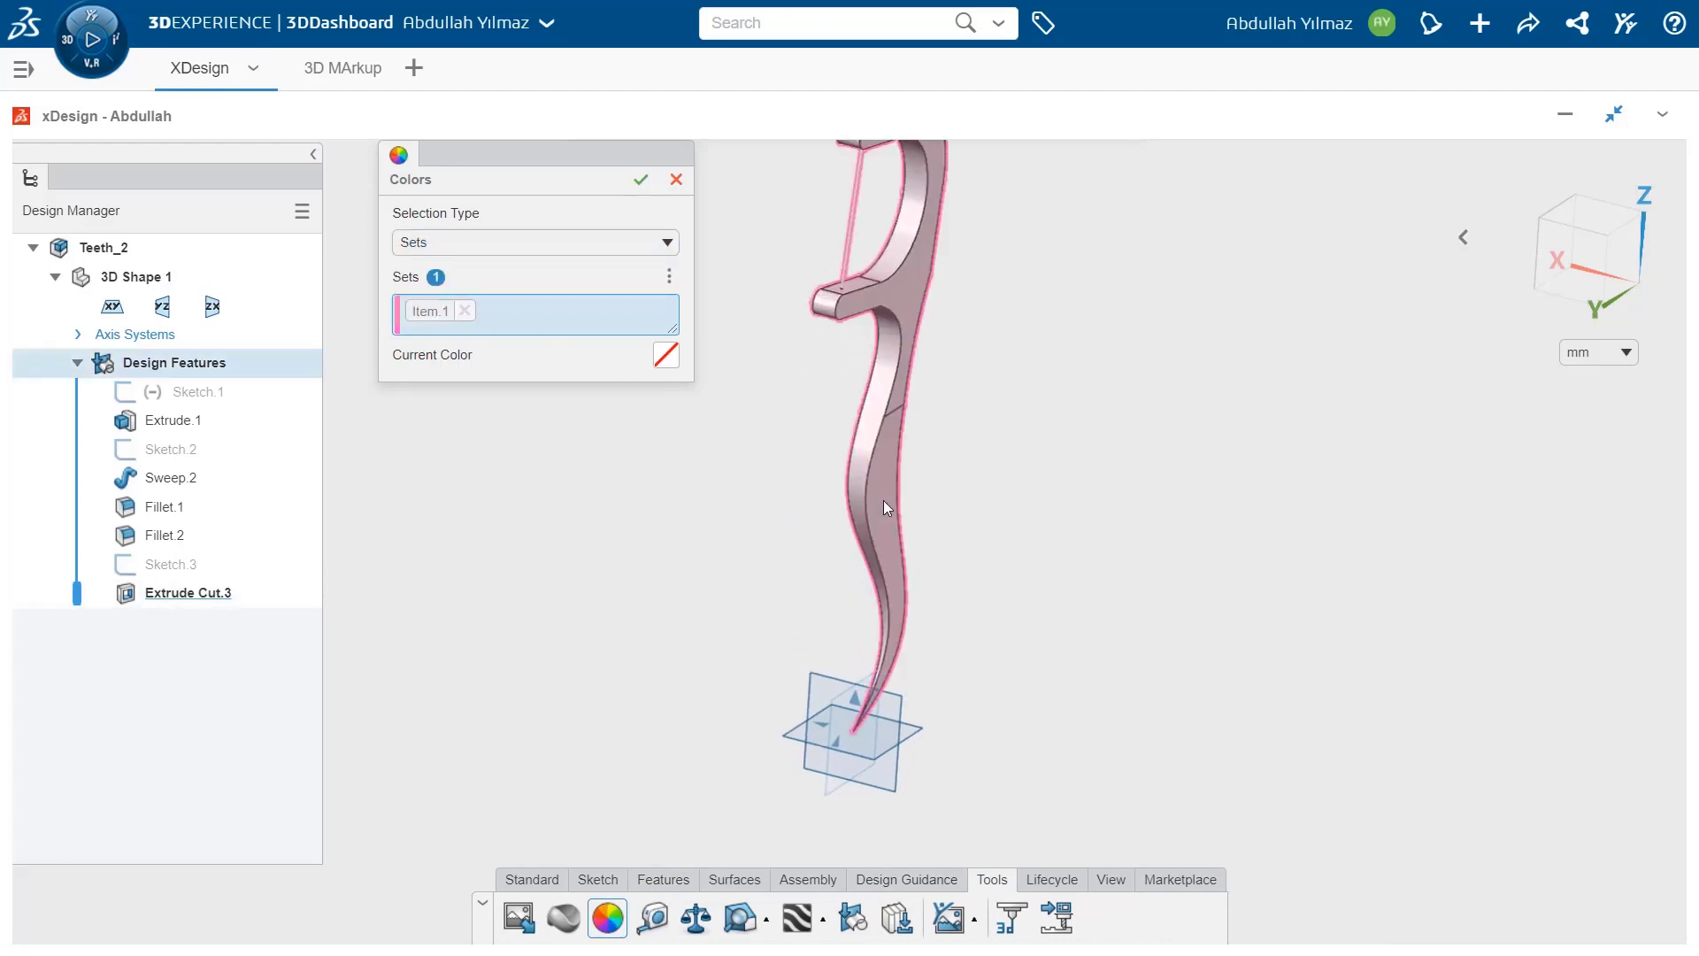
pyautogui.click(666, 355)
pyautogui.click(406, 579)
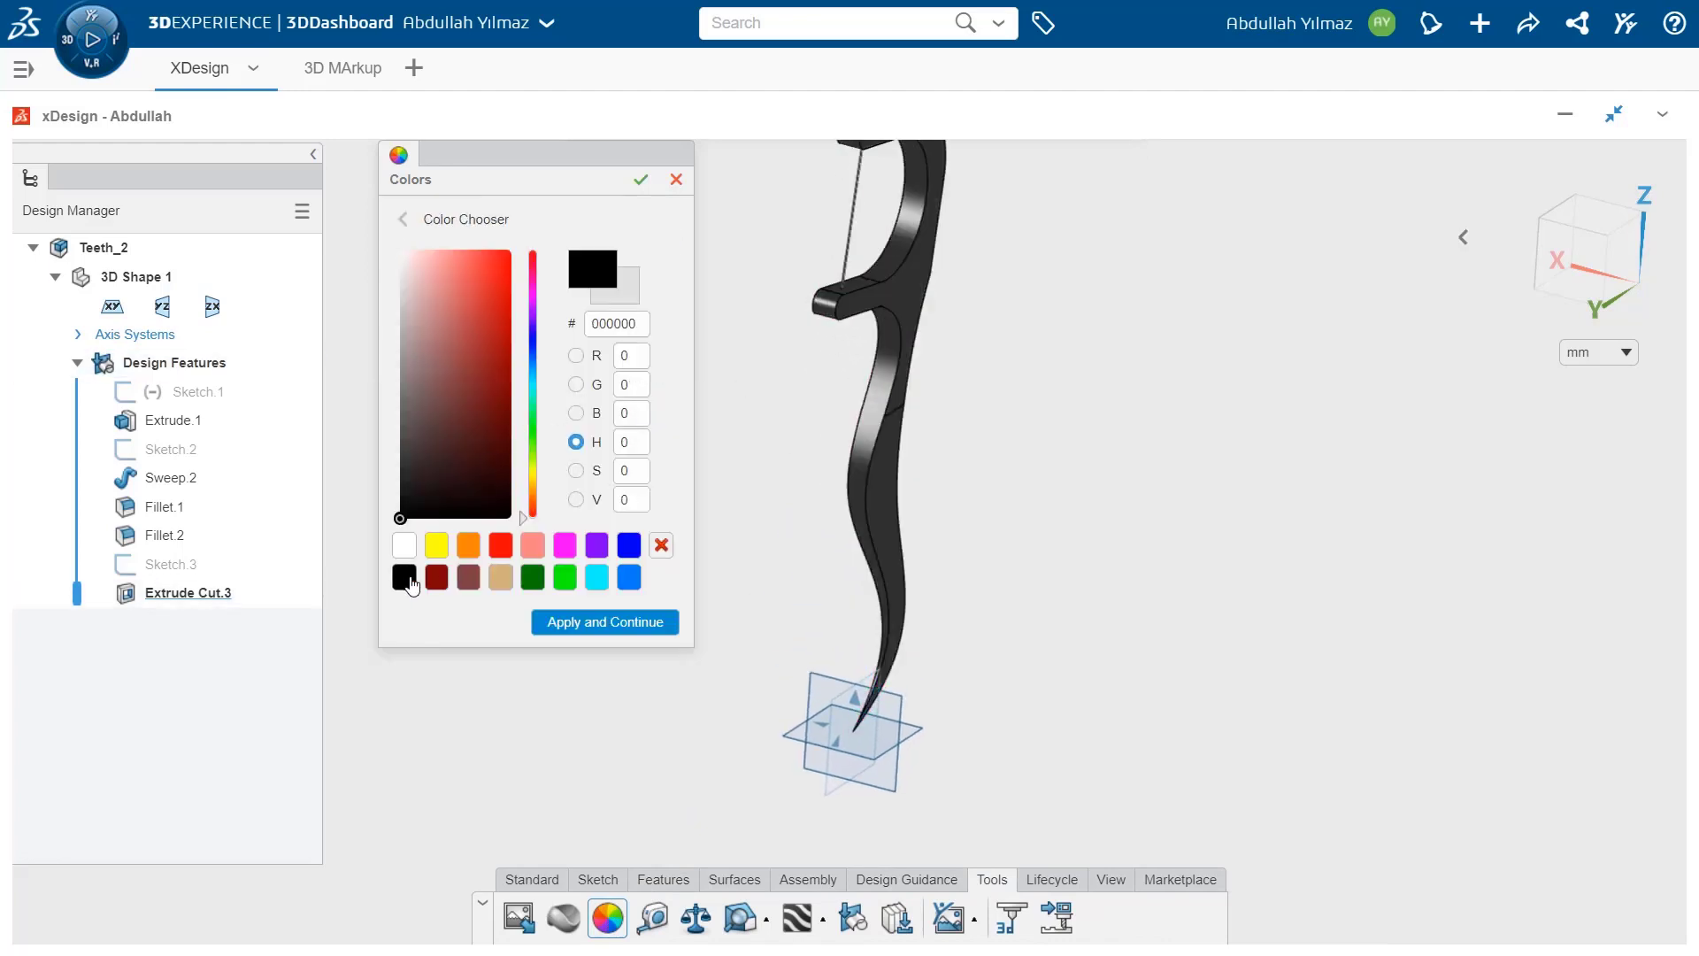
pyautogui.click(593, 627)
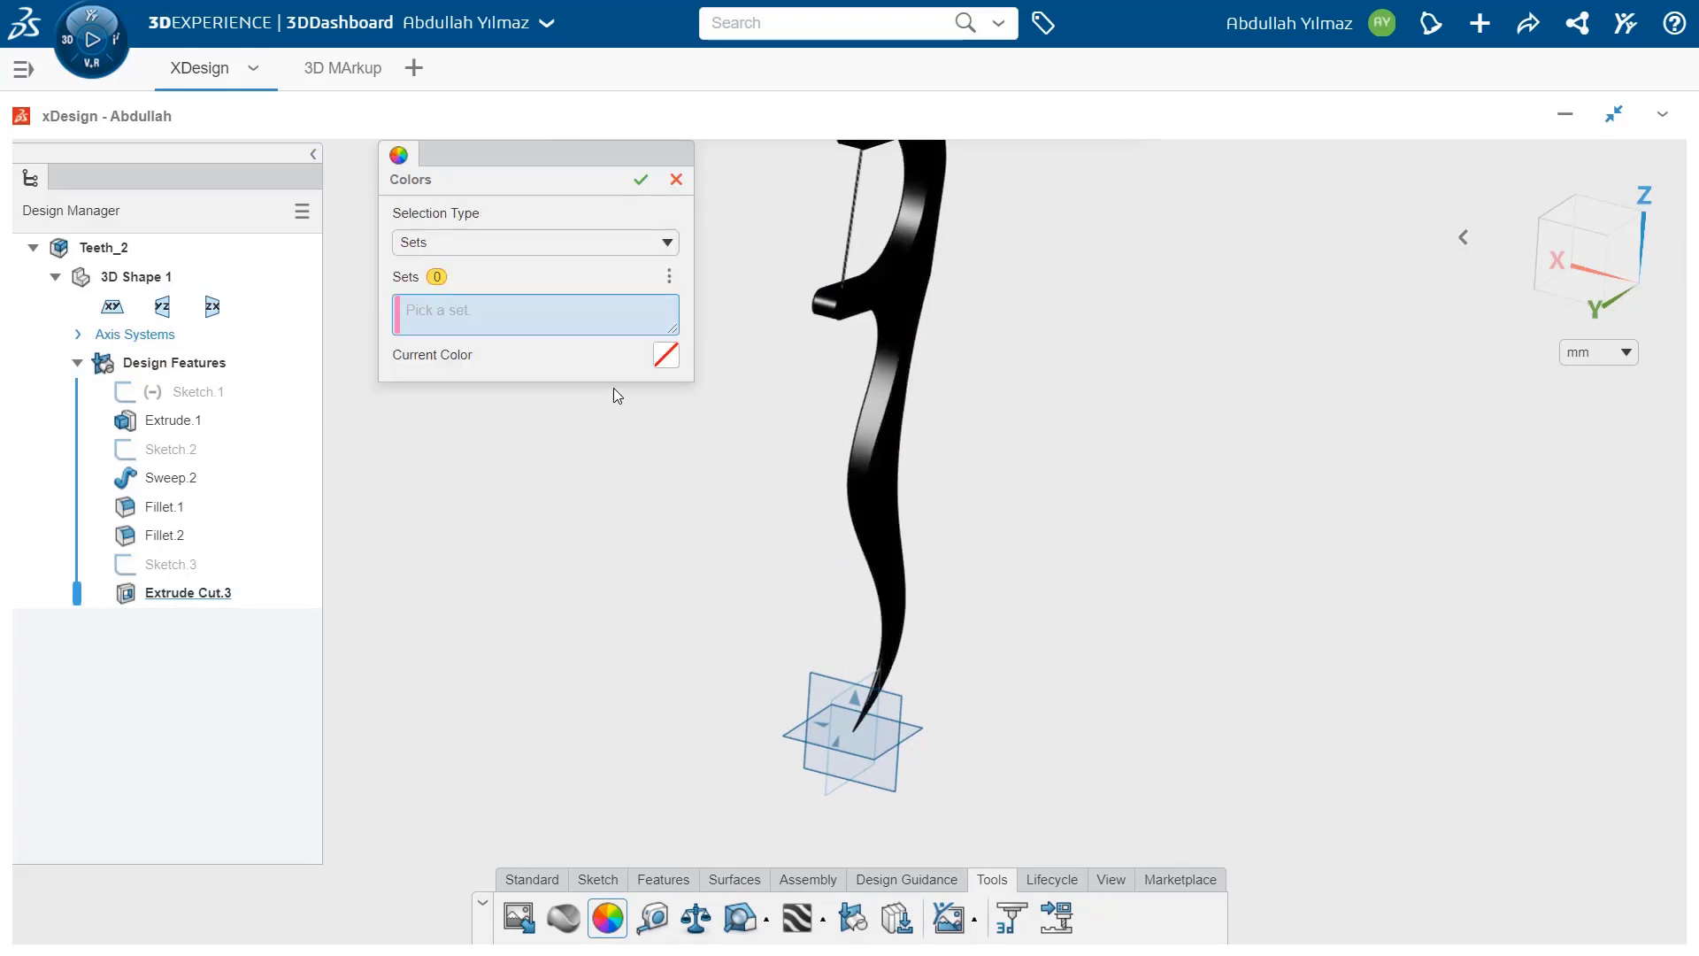
# - Colour the floss strand's face white and close the Colors dialog
pyautogui.click(513, 243)
pyautogui.click(462, 274)
pyautogui.scroll(2, 855, 236)
pyautogui.moveTo(768, 184); pyautogui.dragTo(867, 349, button='middle')
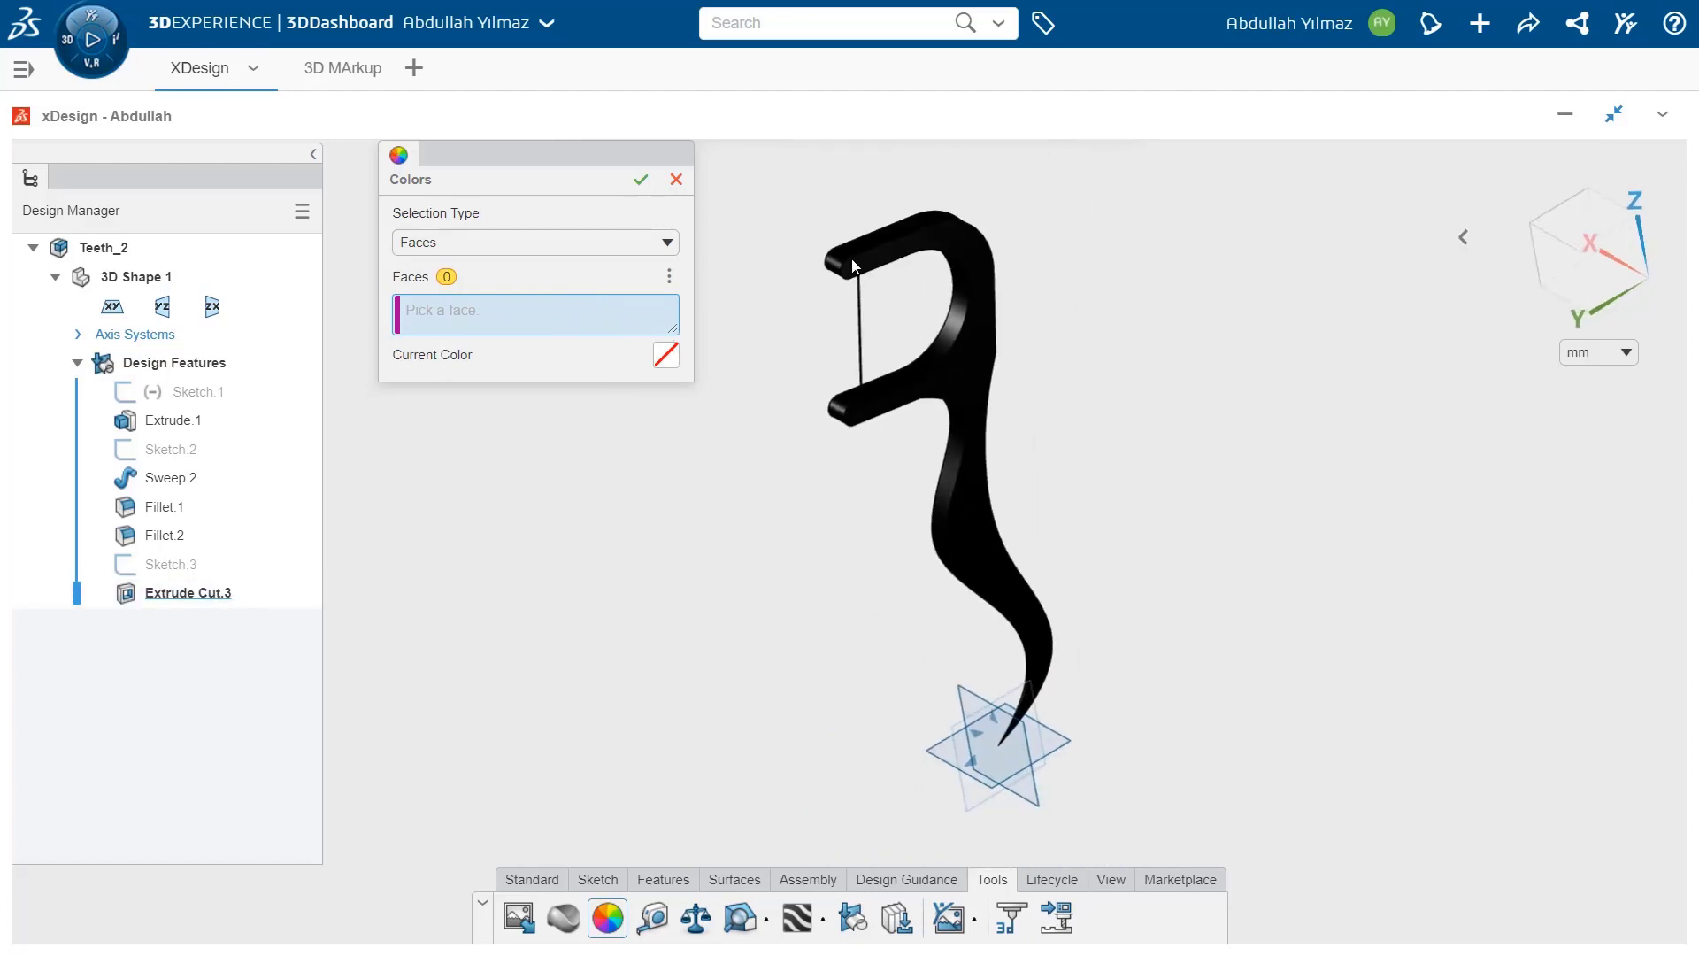
pyautogui.click(865, 345)
pyautogui.click(667, 354)
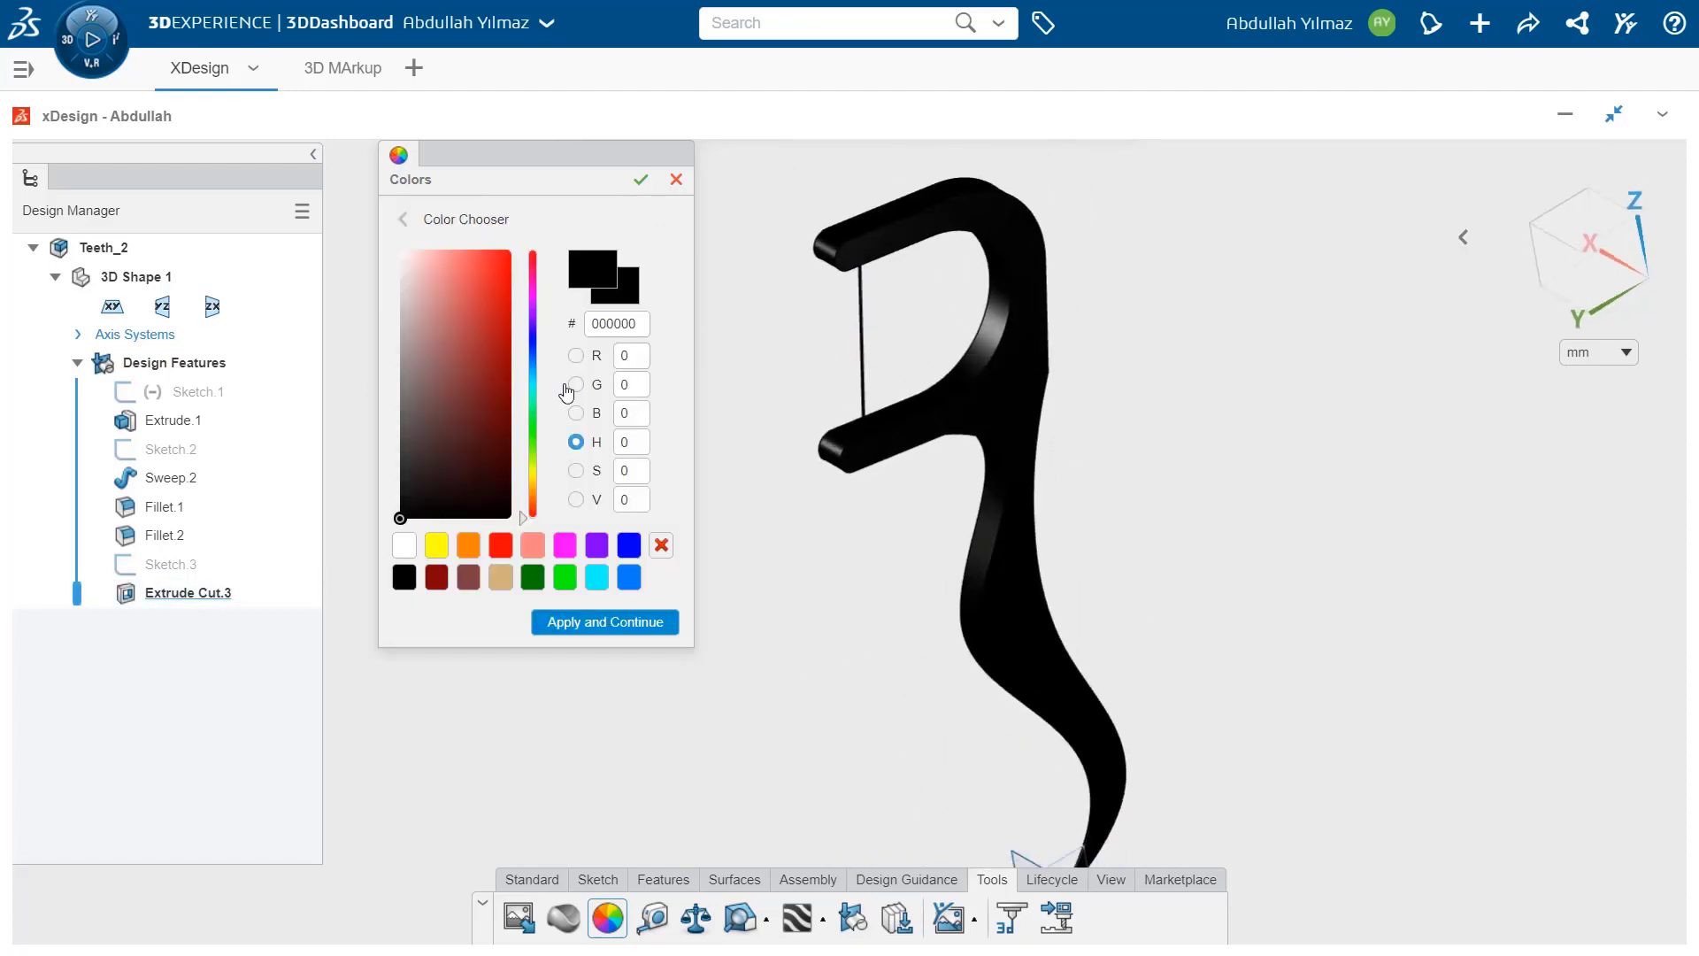
pyautogui.click(411, 549)
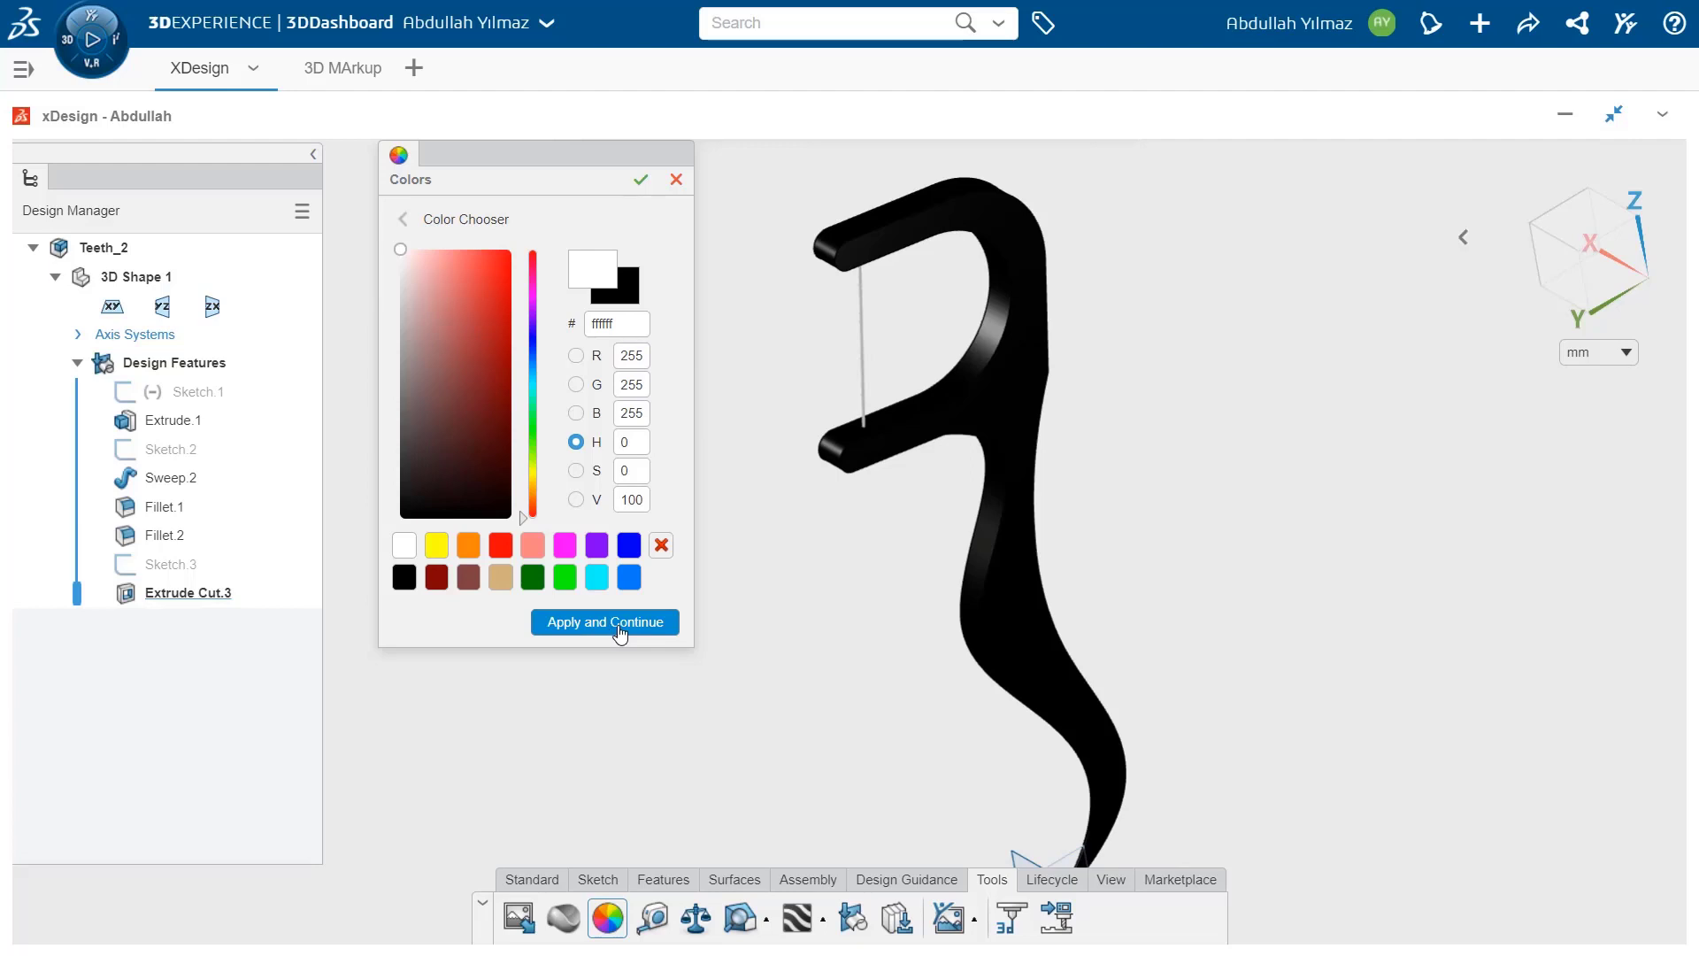
pyautogui.click(620, 624)
pyautogui.click(640, 180)
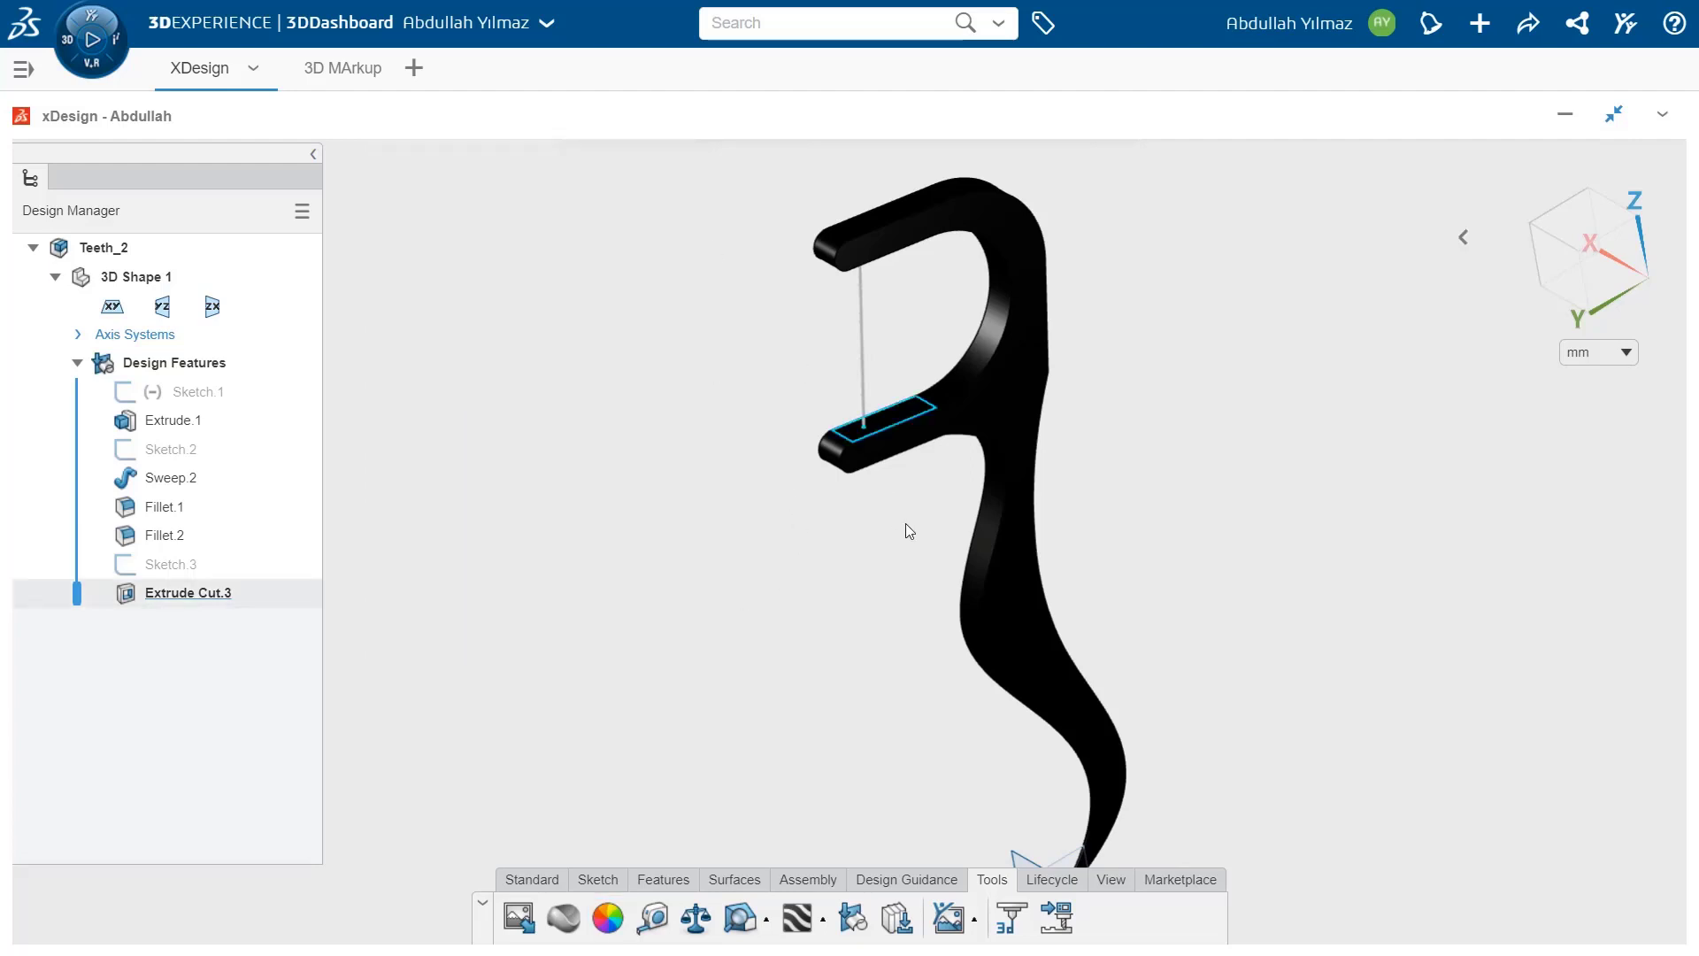
pyautogui.moveTo(906, 523); pyautogui.dragTo(846, 507, button='middle')
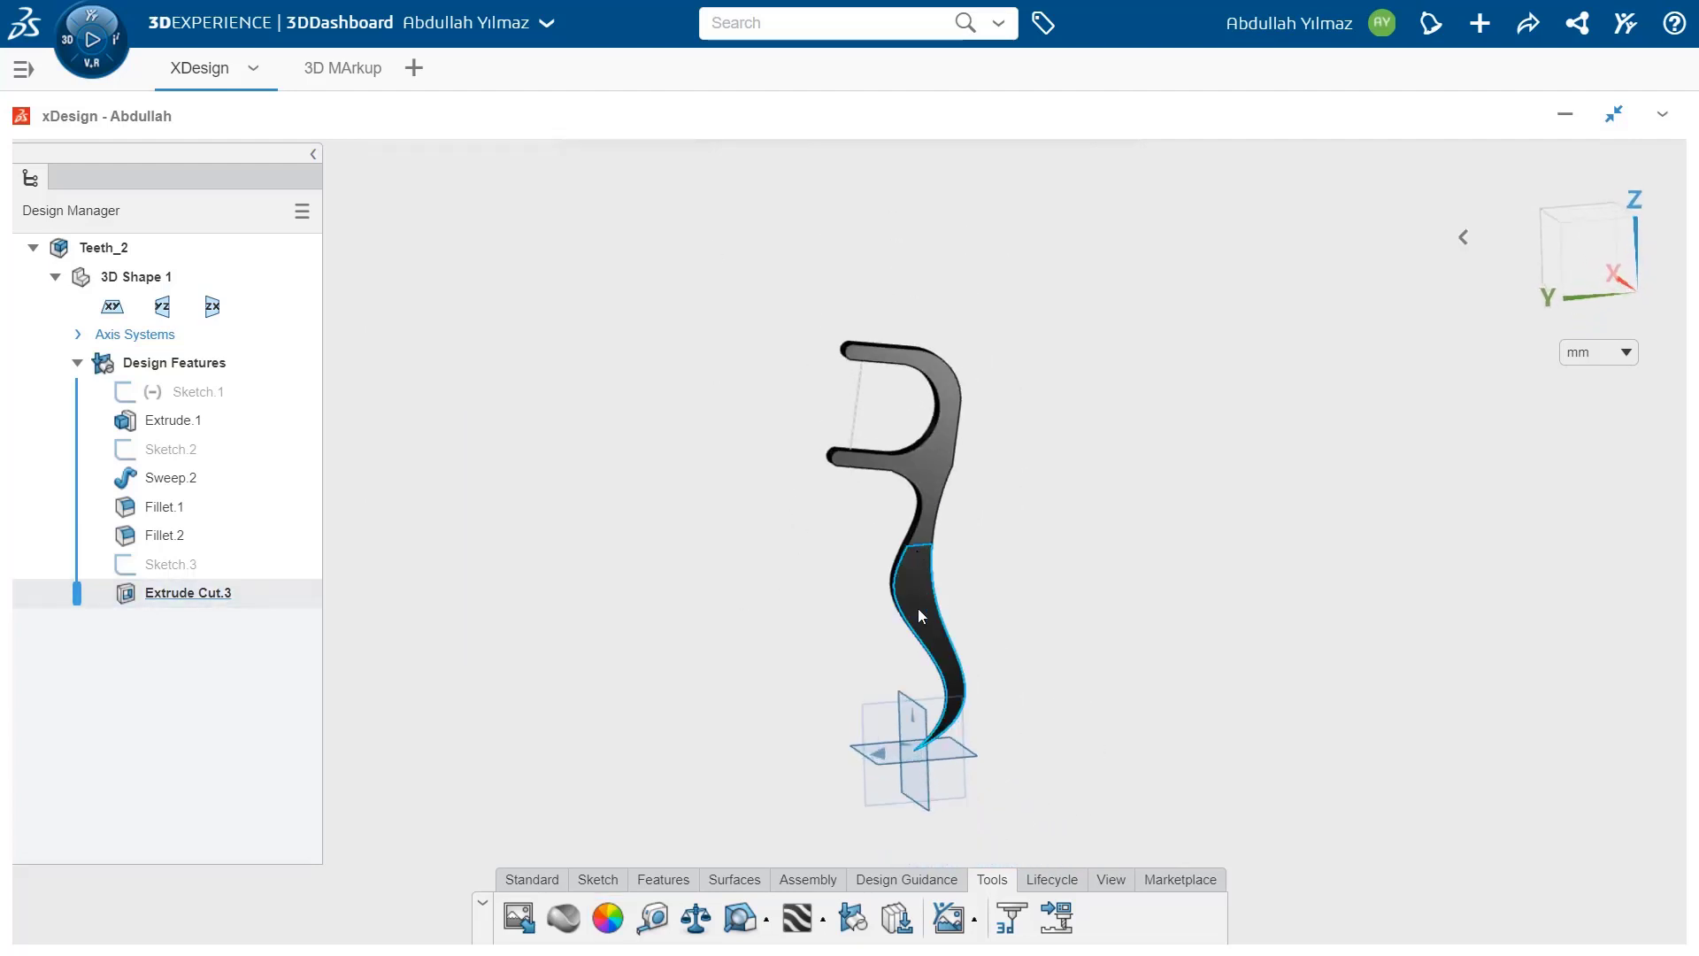
# - Hide the reference planes and orient the pick to an angled upright front view
pyautogui.click(1112, 880)
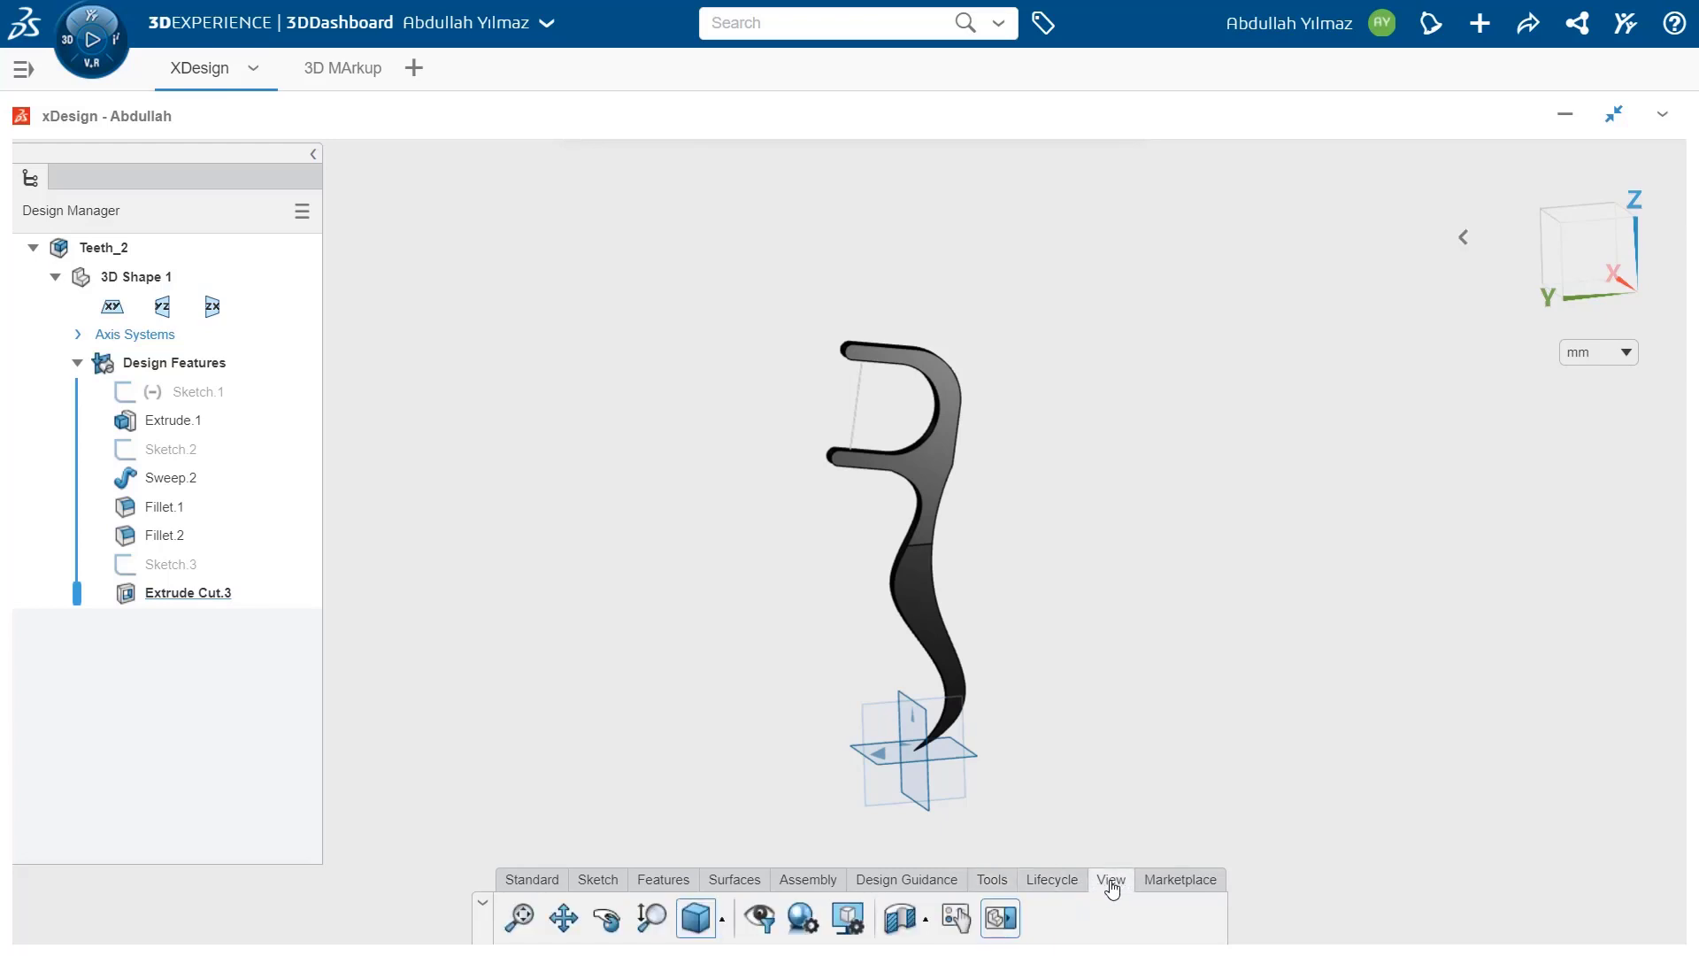
pyautogui.click(768, 926)
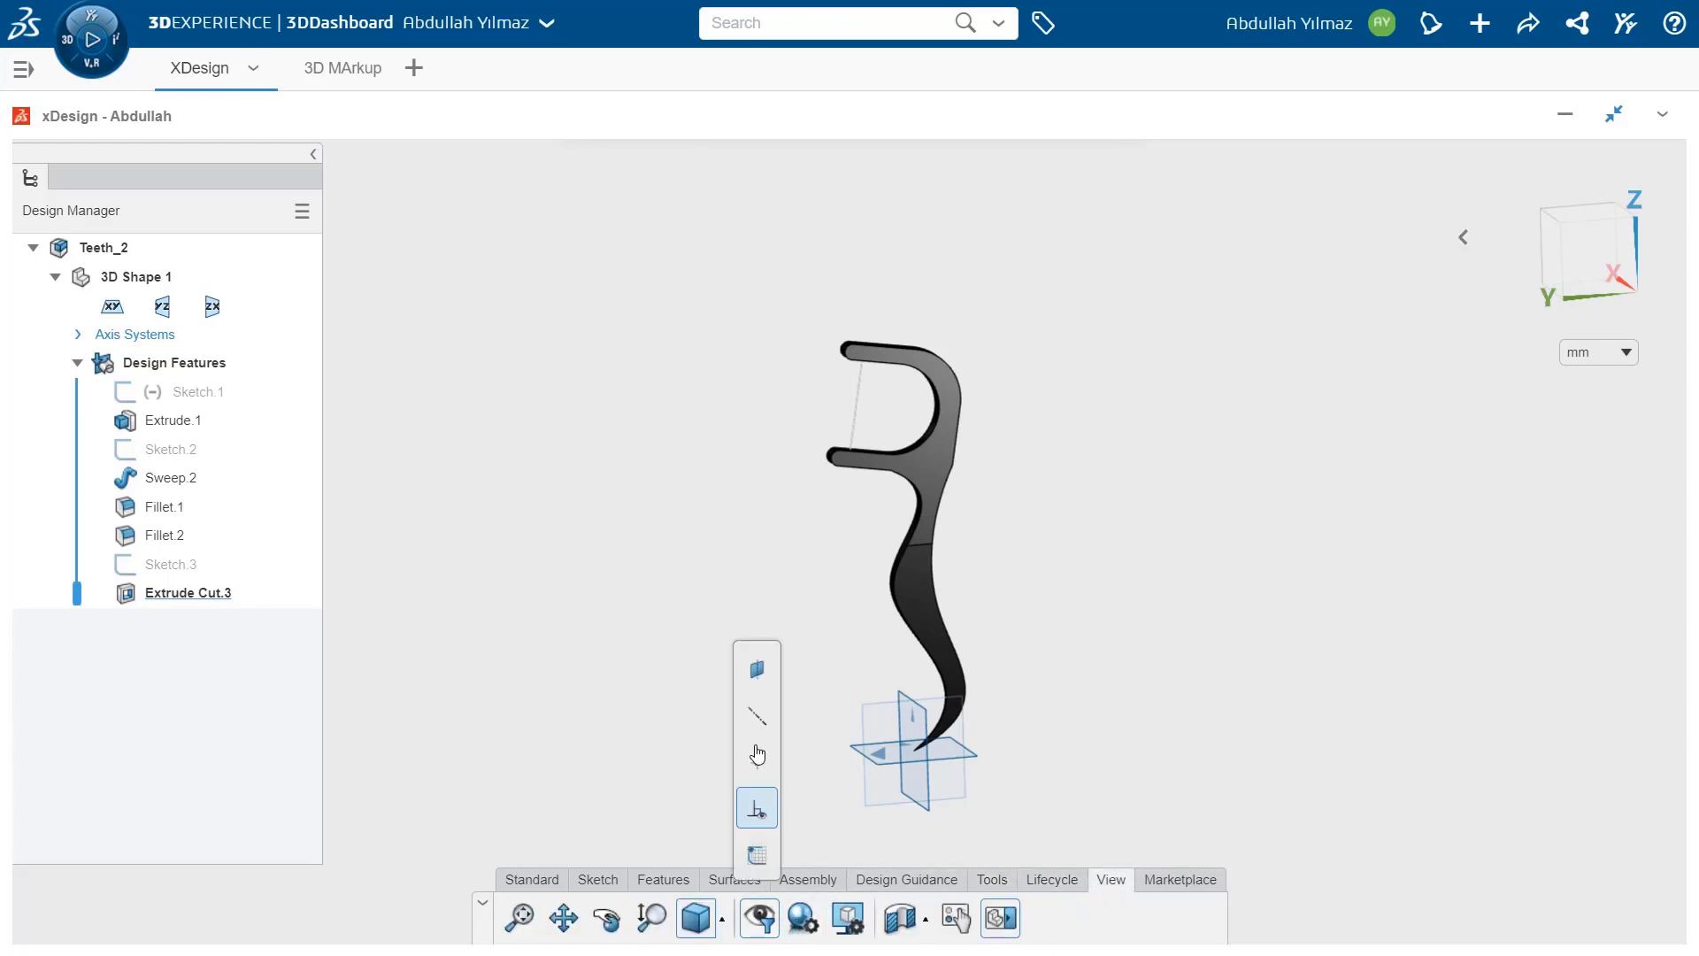
pyautogui.click(757, 670)
pyautogui.click(969, 543)
pyautogui.moveTo(969, 543)
pyautogui.mouseDown(button='middle')
pyautogui.moveTo(1163, 589)
pyautogui.moveTo(868, 597)
pyautogui.moveTo(1100, 614)
pyautogui.moveTo(1239, 531)
pyautogui.mouseUp(button='middle')
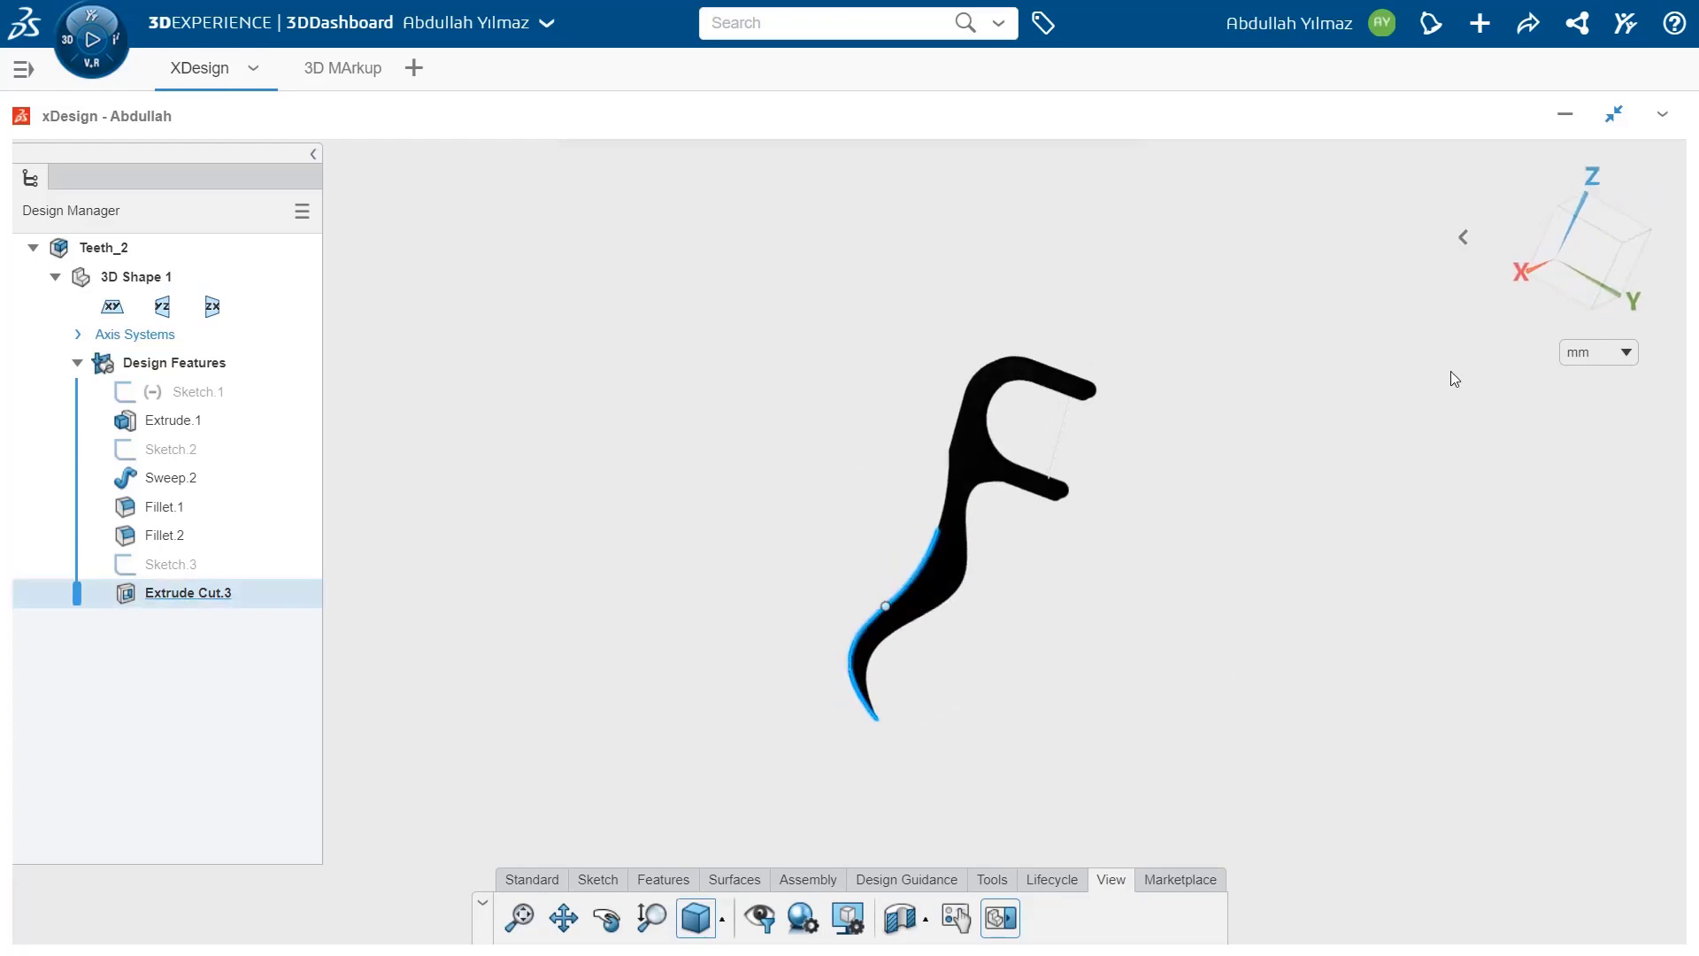
pyautogui.click(1576, 259)
pyautogui.moveTo(1086, 476)
pyautogui.mouseDown(button='middle')
pyautogui.moveTo(978, 535)
pyautogui.moveTo(970, 471)
pyautogui.mouseUp(button='middle')
pyautogui.scroll(-1, 970, 471)
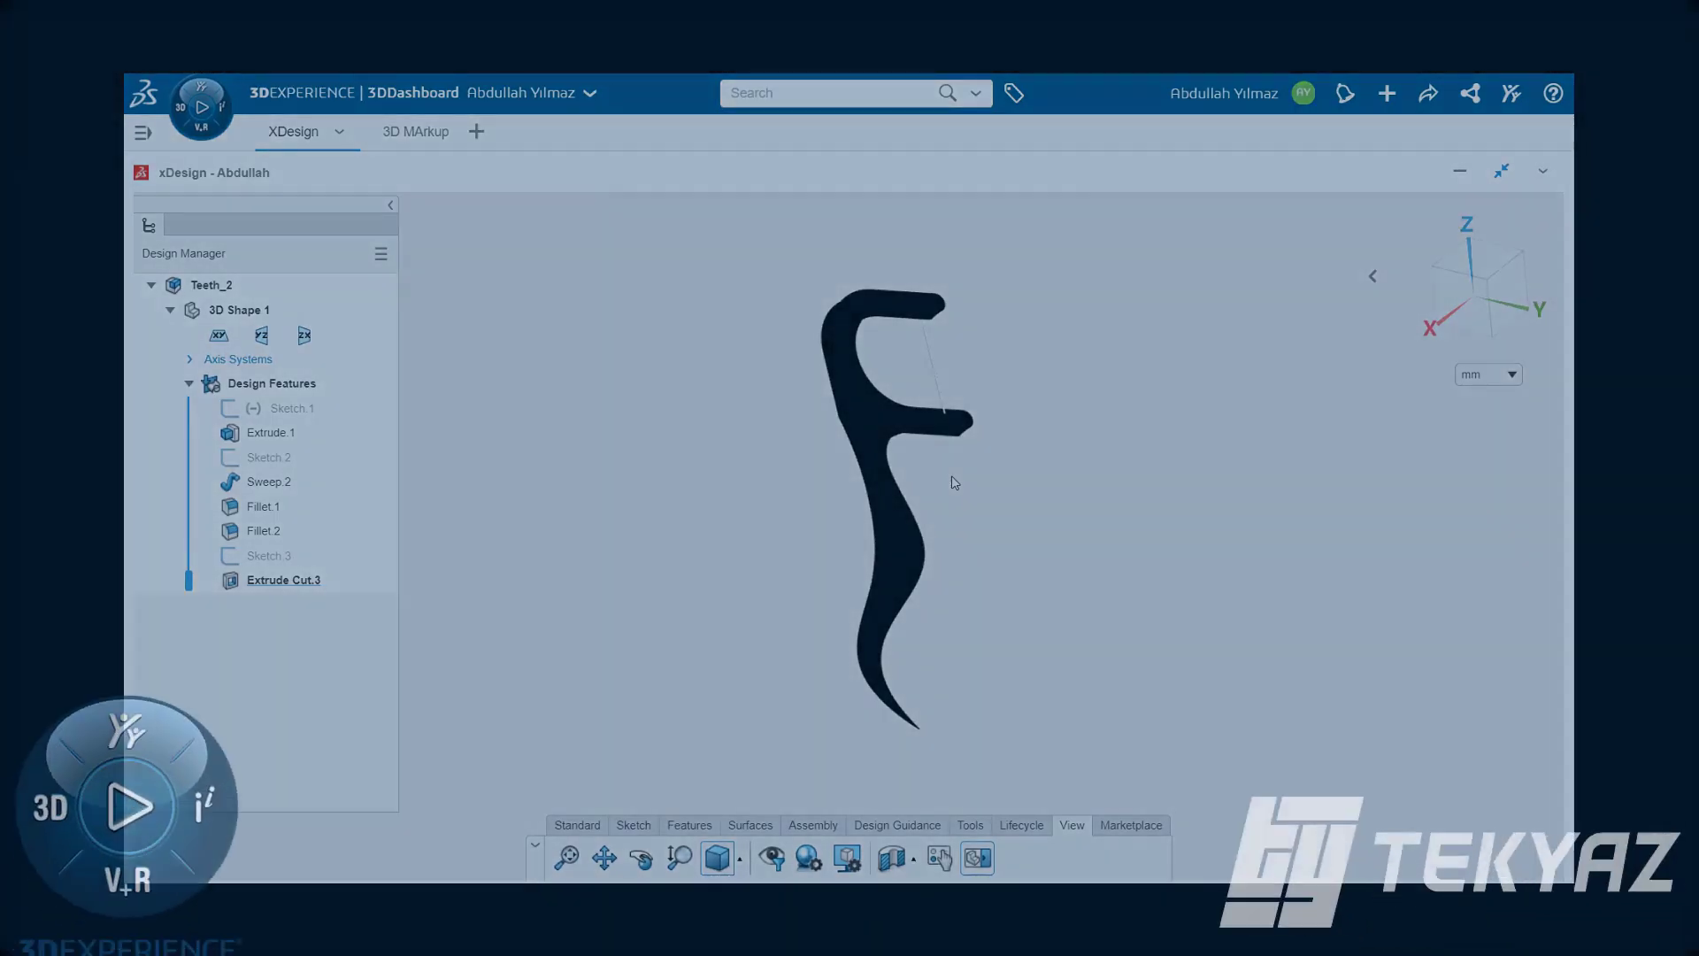